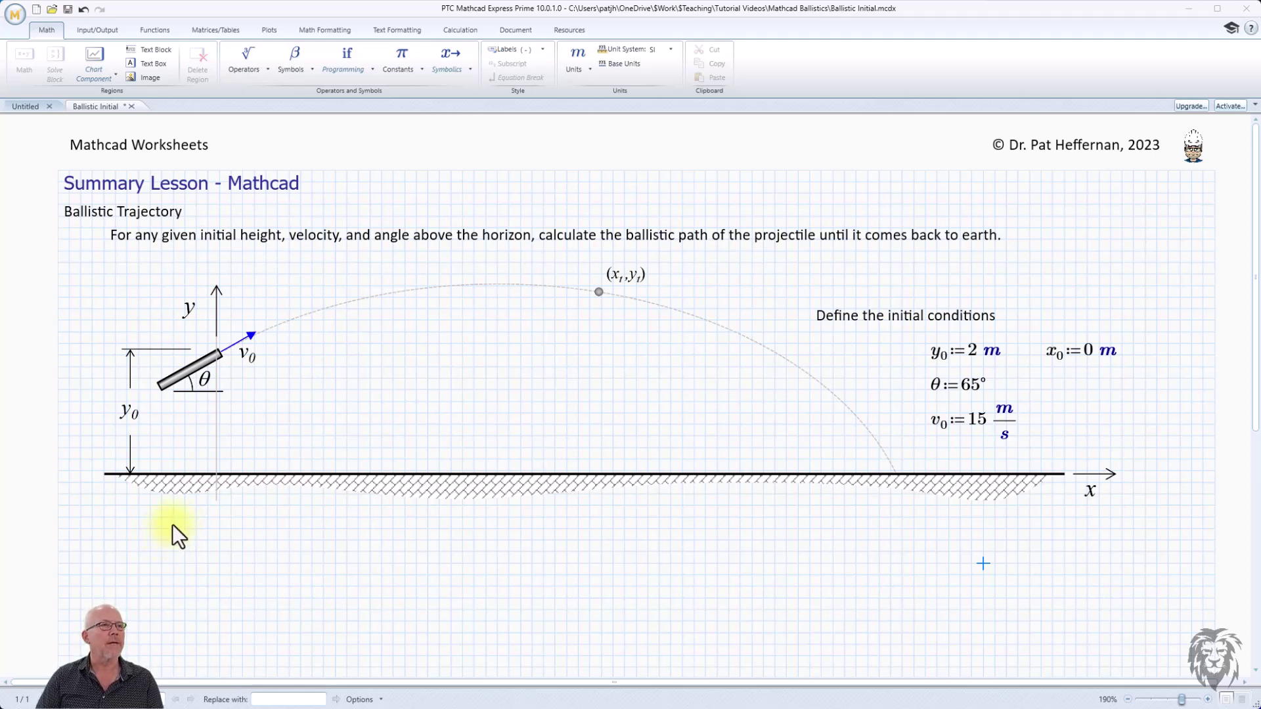
# Step: Add the text note "Assume: air resistance is negligible" below the ground line, correcting the spelling of its last word
pyautogui.click(113, 528)
pyautogui.write('Asuum')
pyautogui.press('BackSpace')
pyautogui.press('BackSpace')
pyautogui.press('BackSpace')
pyautogui.write('sume air s')
pyautogui.press('BackSpace')
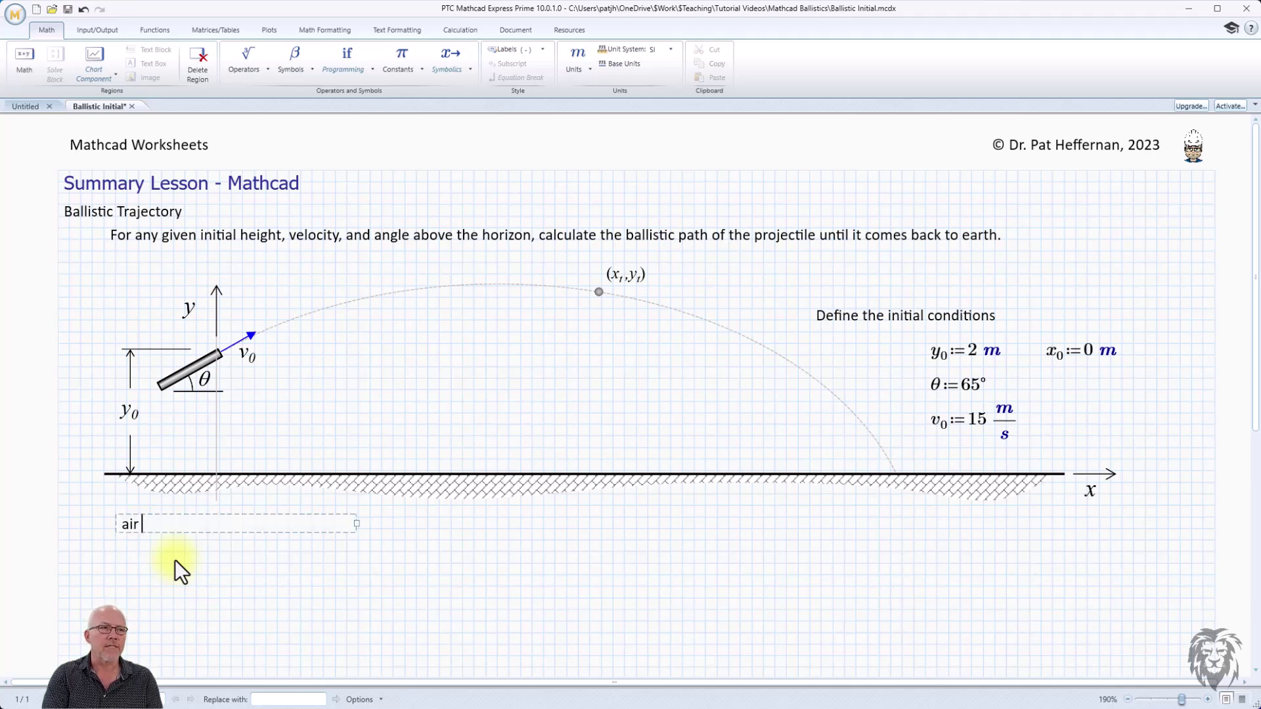
pyautogui.press('BackSpace')
pyautogui.press('BackSpace')
pyautogui.press('BackSpace')
pyautogui.press('BackSpace')
pyautogui.write('Assume: air resistance is neglibl')
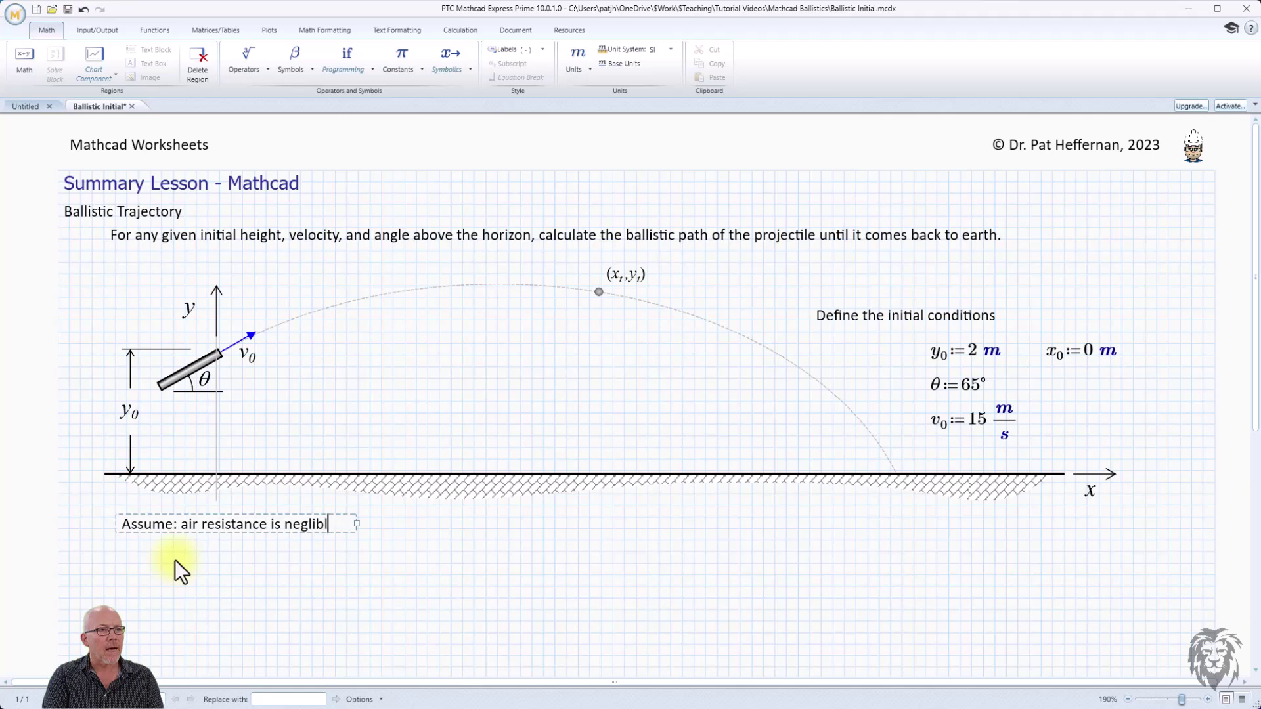
pyautogui.press('BackSpace')
pyautogui.write('ile')
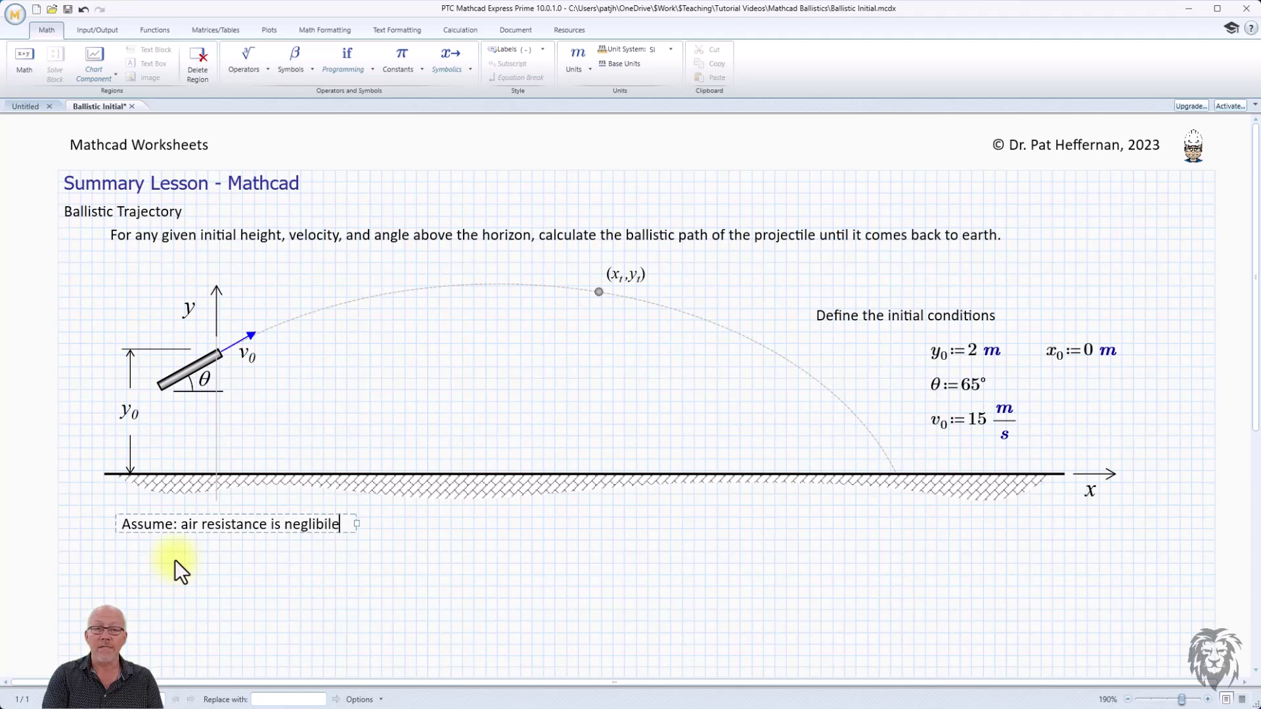
pyautogui.click(312, 576)
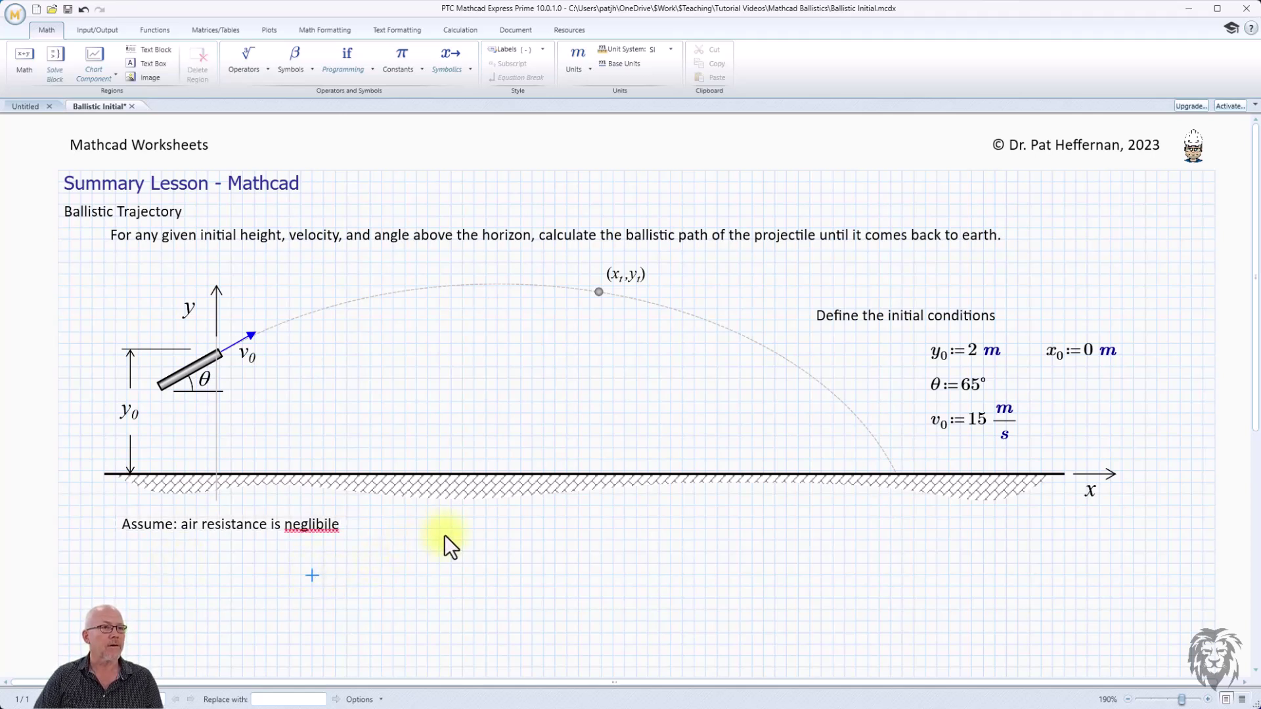
pyautogui.rightClick(309, 524)
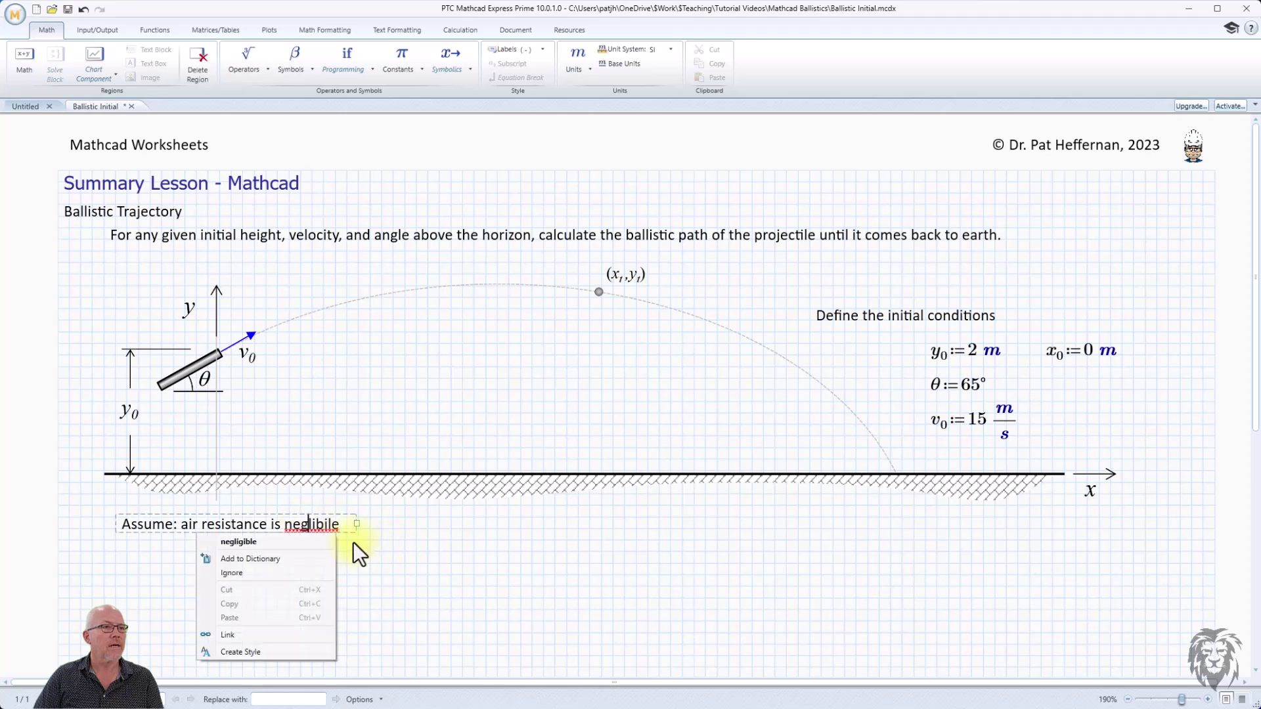
pyautogui.click(267, 542)
# Step: Define the horizontal acceleration a_x as 0 m/s² beside the air resistance note
pyautogui.click(464, 530)
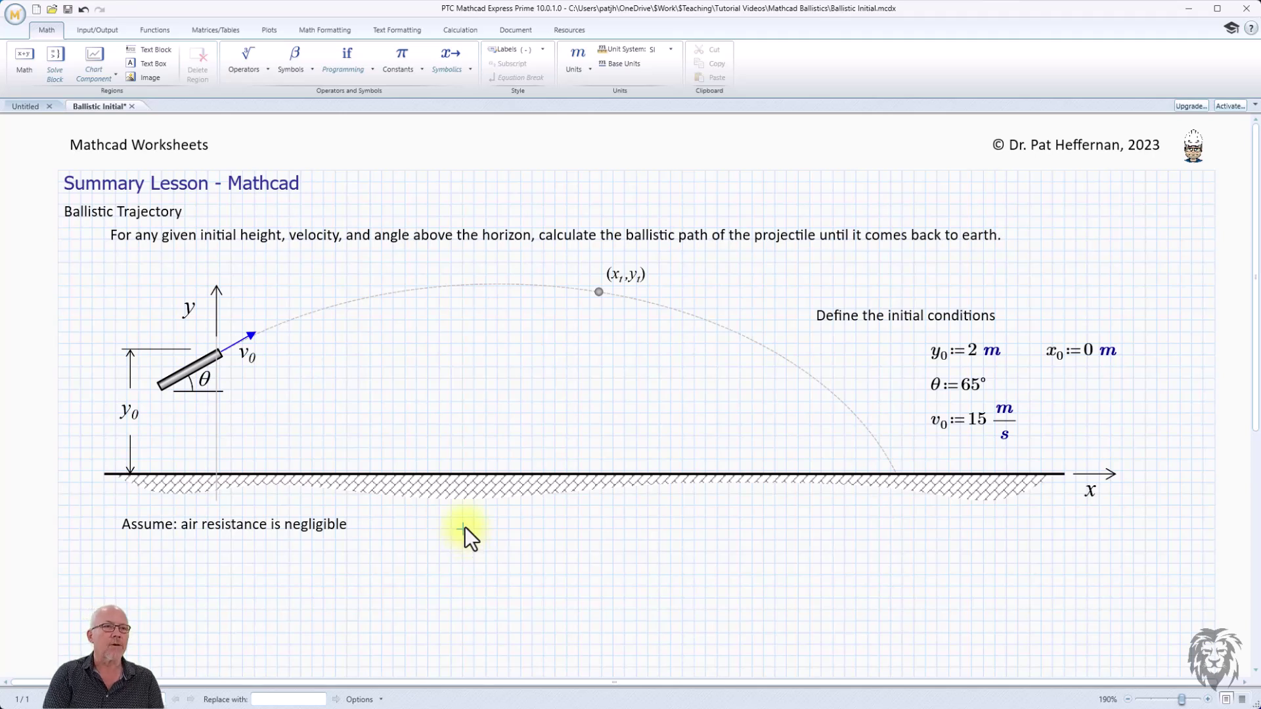
pyautogui.write('a')
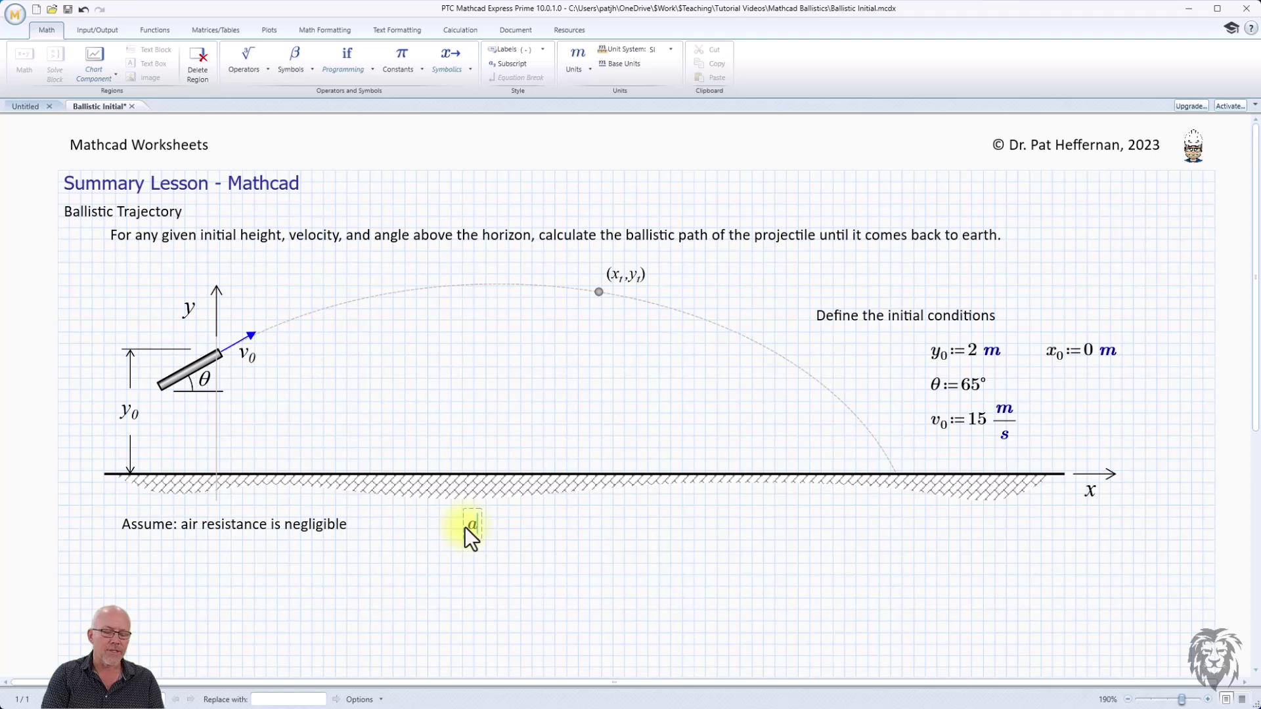
pyautogui.hotkey('ctrl', '-')
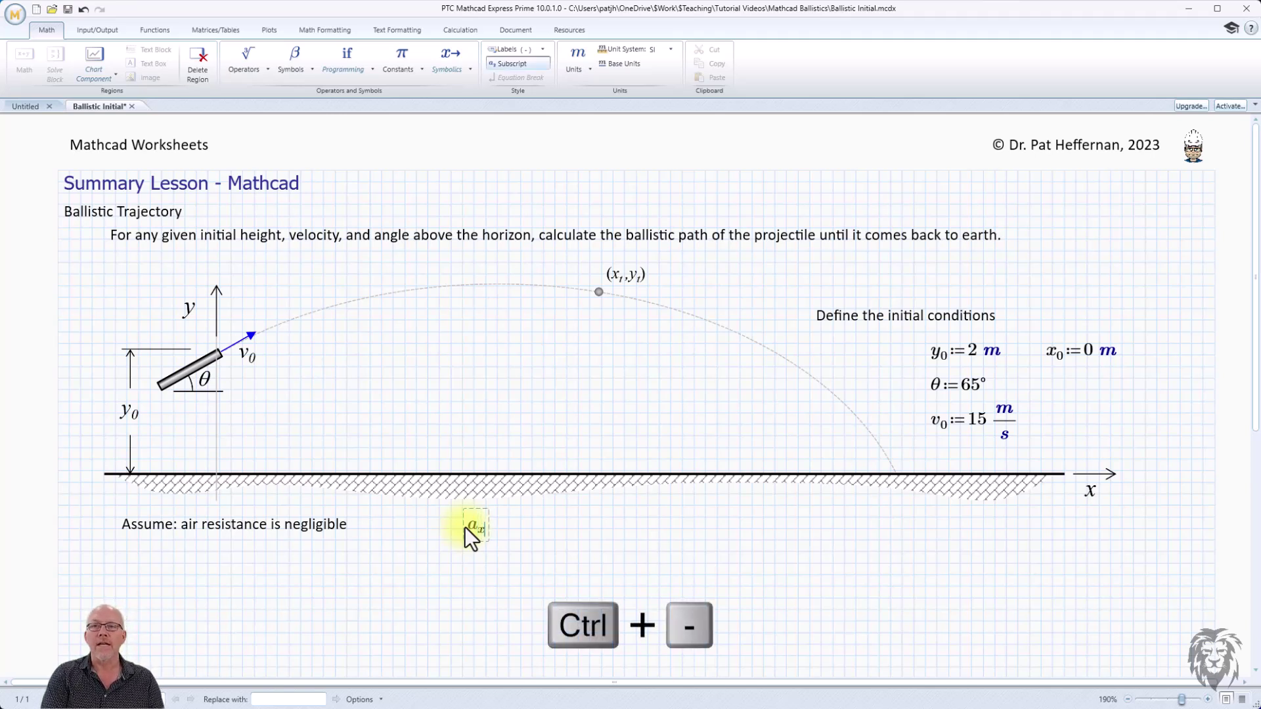
pyautogui.write(':=')
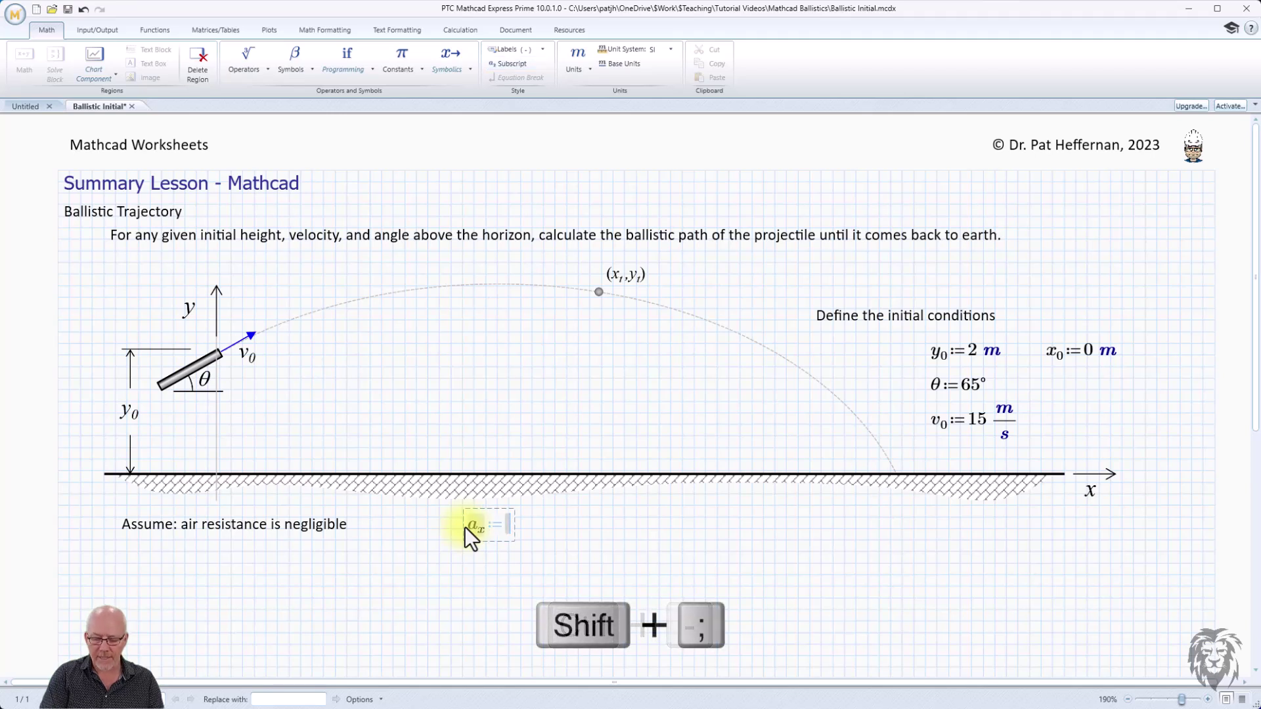
pyautogui.write('0')
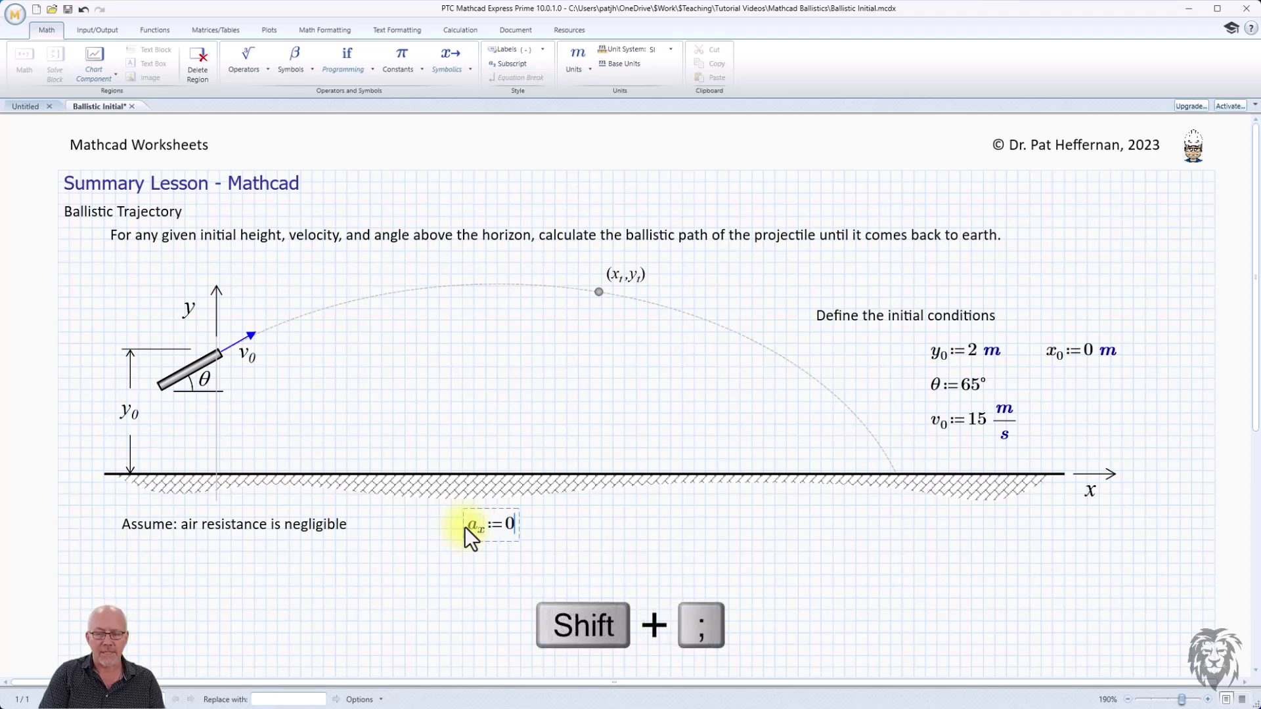
pyautogui.write('·m/s^2')
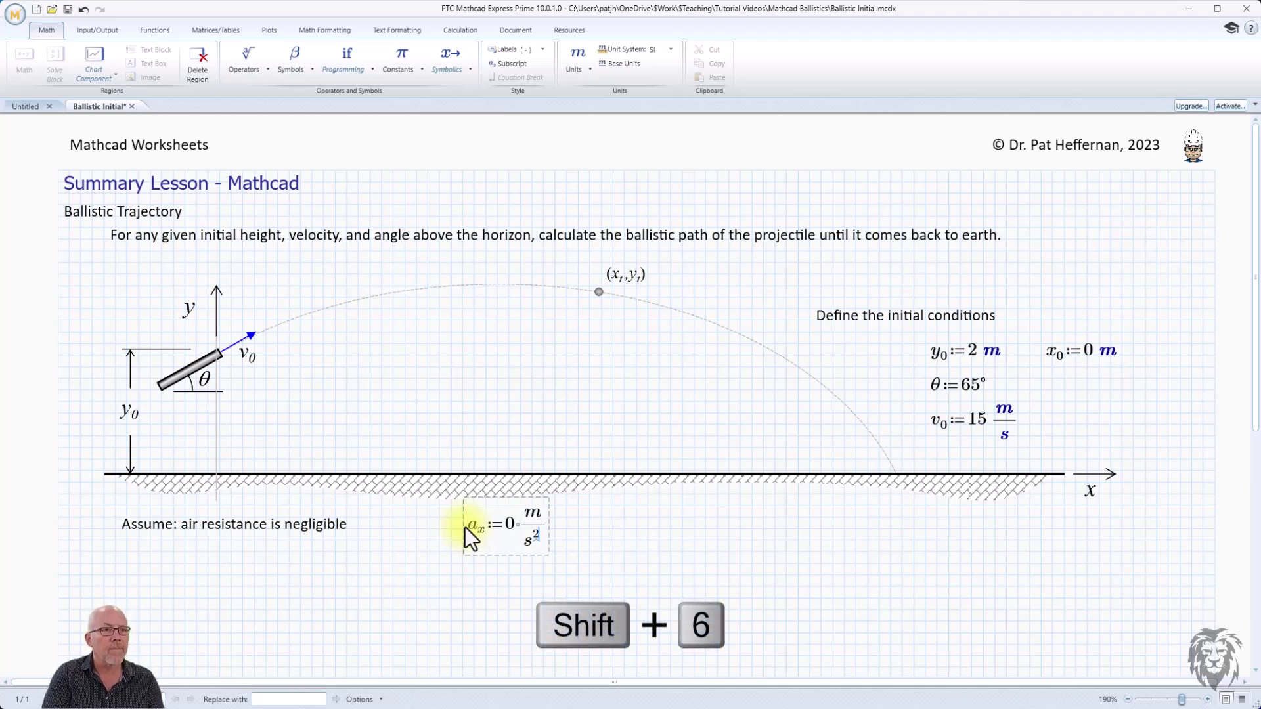
pyautogui.press('Return')
pyautogui.click(602, 548)
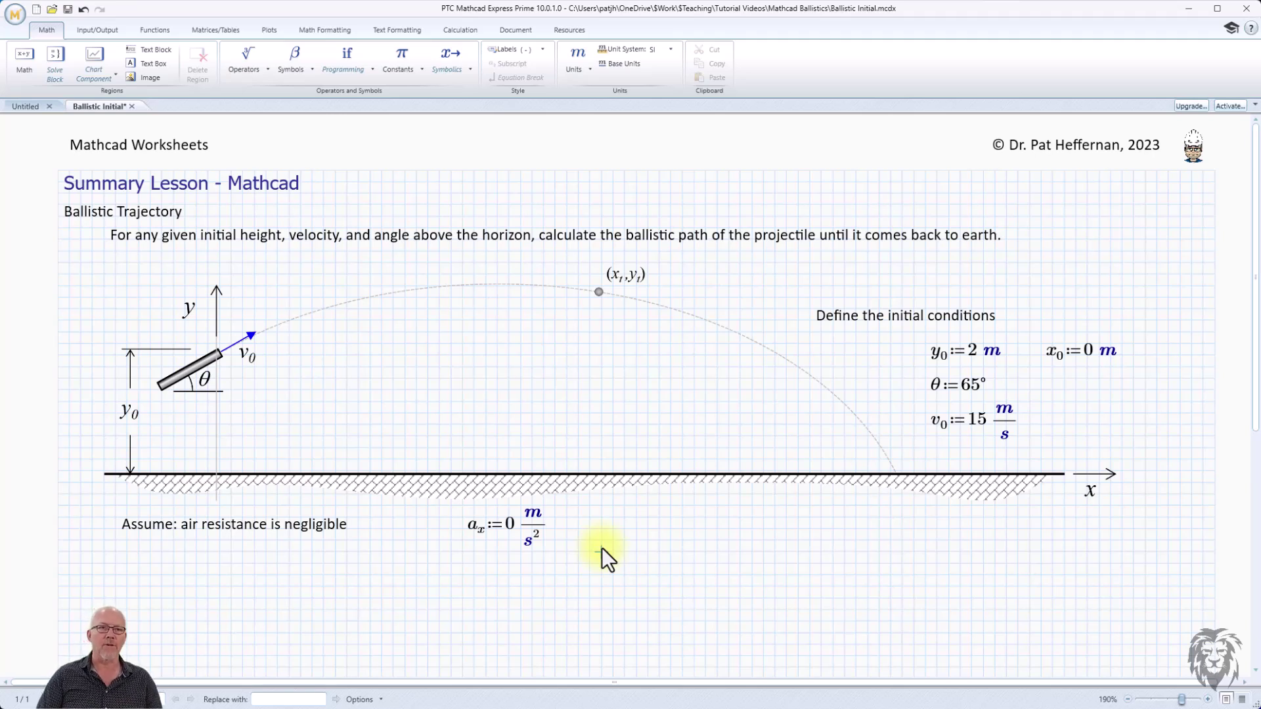
# Step: Nudge the a_x definition slightly closer to the air resistance note
pyautogui.moveTo(589, 516); pyautogui.dragTo(518, 555)
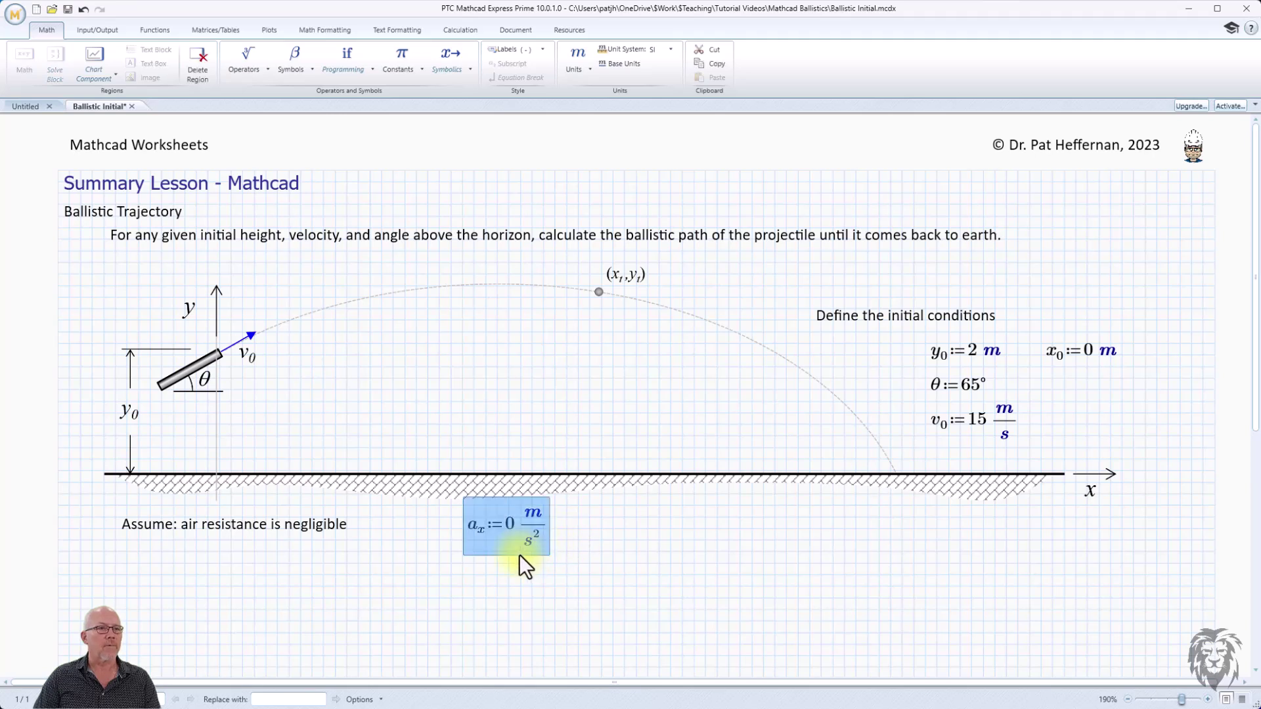
pyautogui.press('Left')
pyautogui.press('Left')
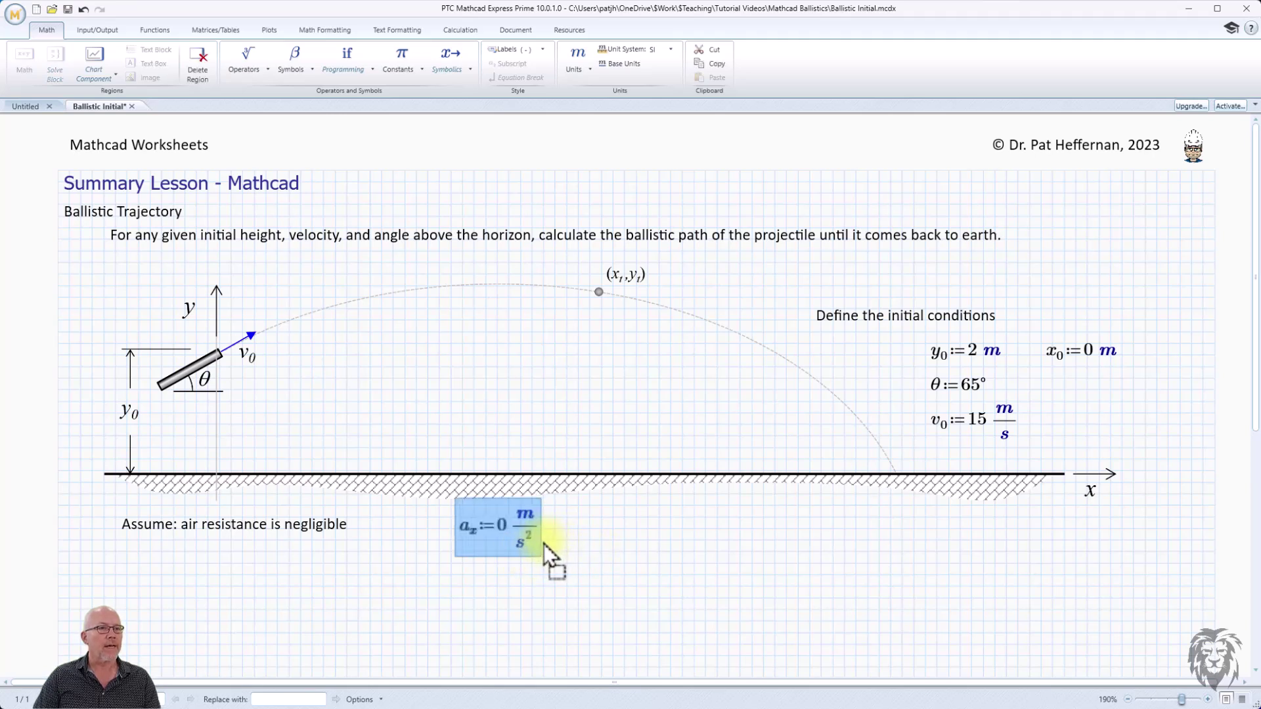
pyautogui.click(577, 552)
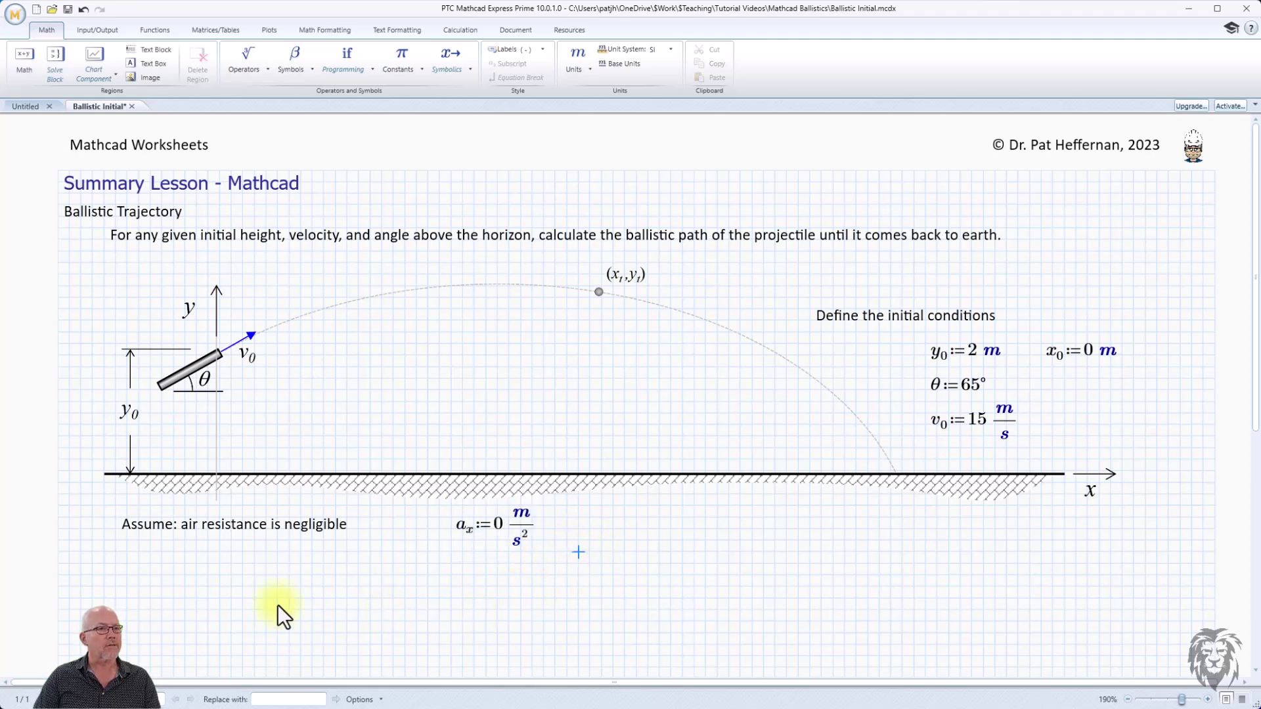
# Step: Add the text note "Divide the velocity into x and y components" below the assumption and widen it to fit one line
pyautogui.click(125, 561)
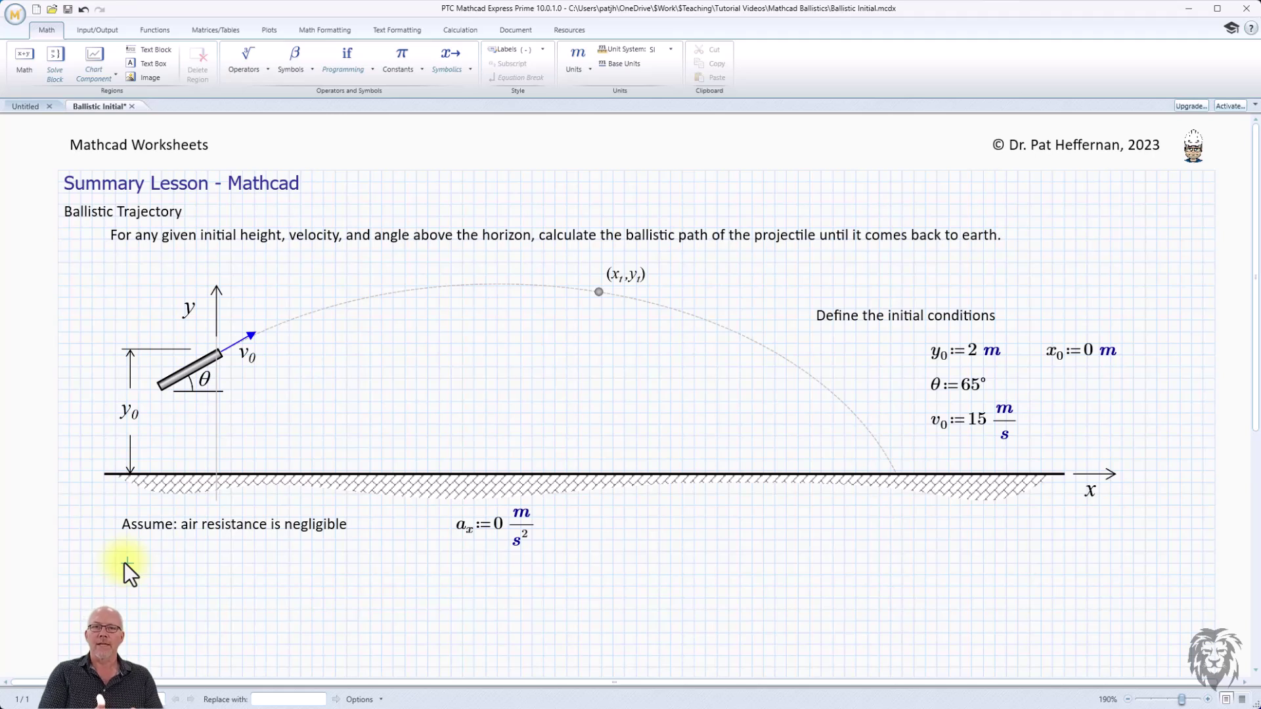
pyautogui.hotkey('ctrl', 't')
pyautogui.write('Divide the velocity into x and y components')
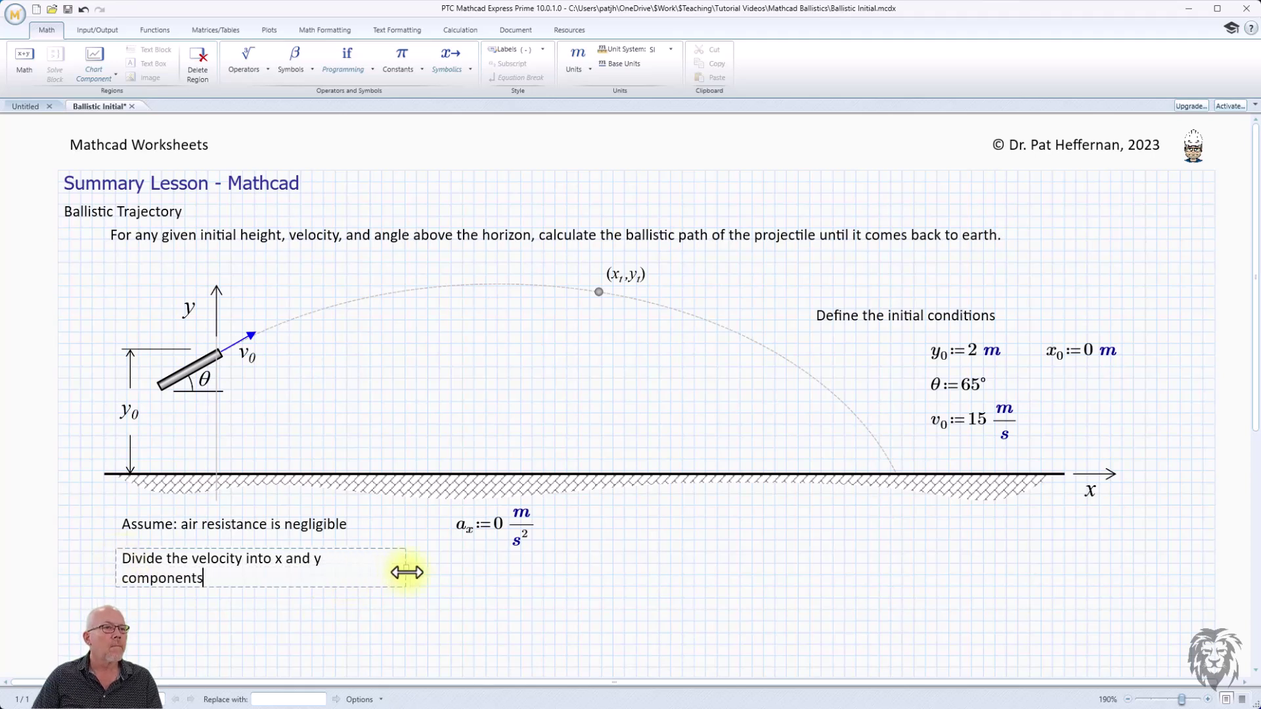
pyautogui.moveTo(407, 573); pyautogui.dragTo(448, 590)
pyautogui.click(459, 586)
# Step: Define v_0x as v_0·cos(θ) below the velocity components note and evaluate it in the same region
pyautogui.click(207, 598)
pyautogui.write('v')
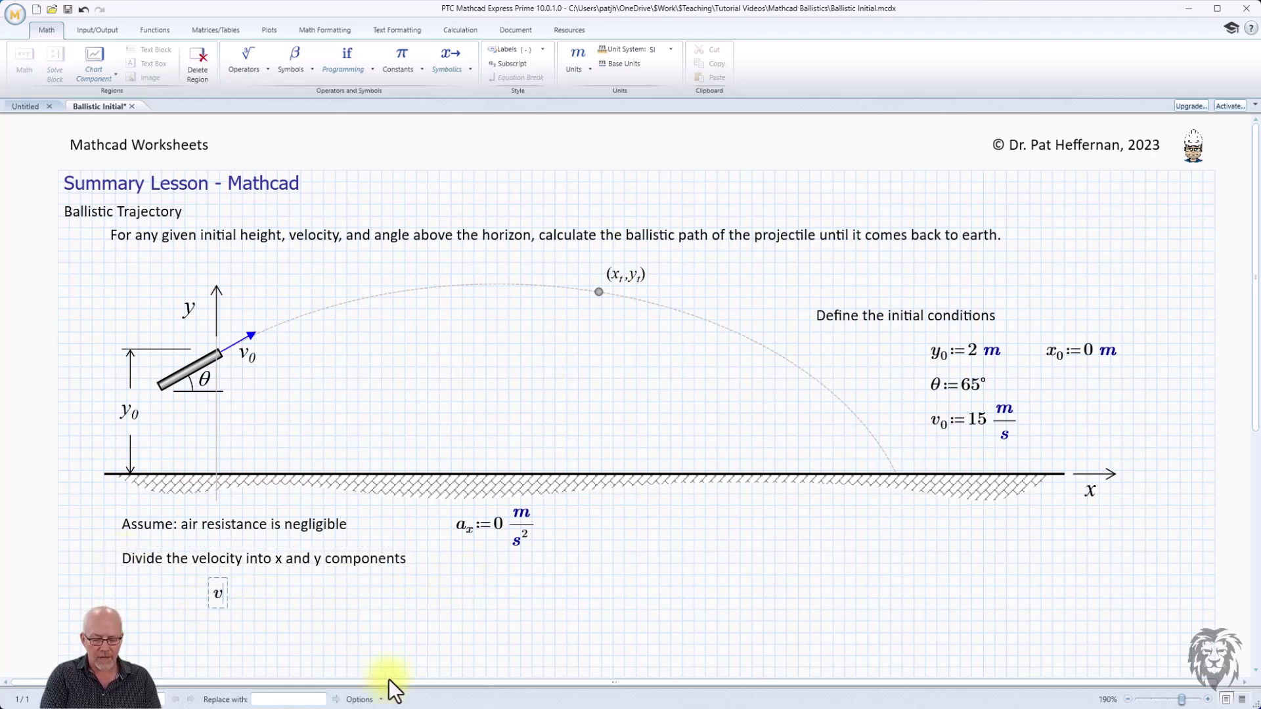
pyautogui.write('.0')
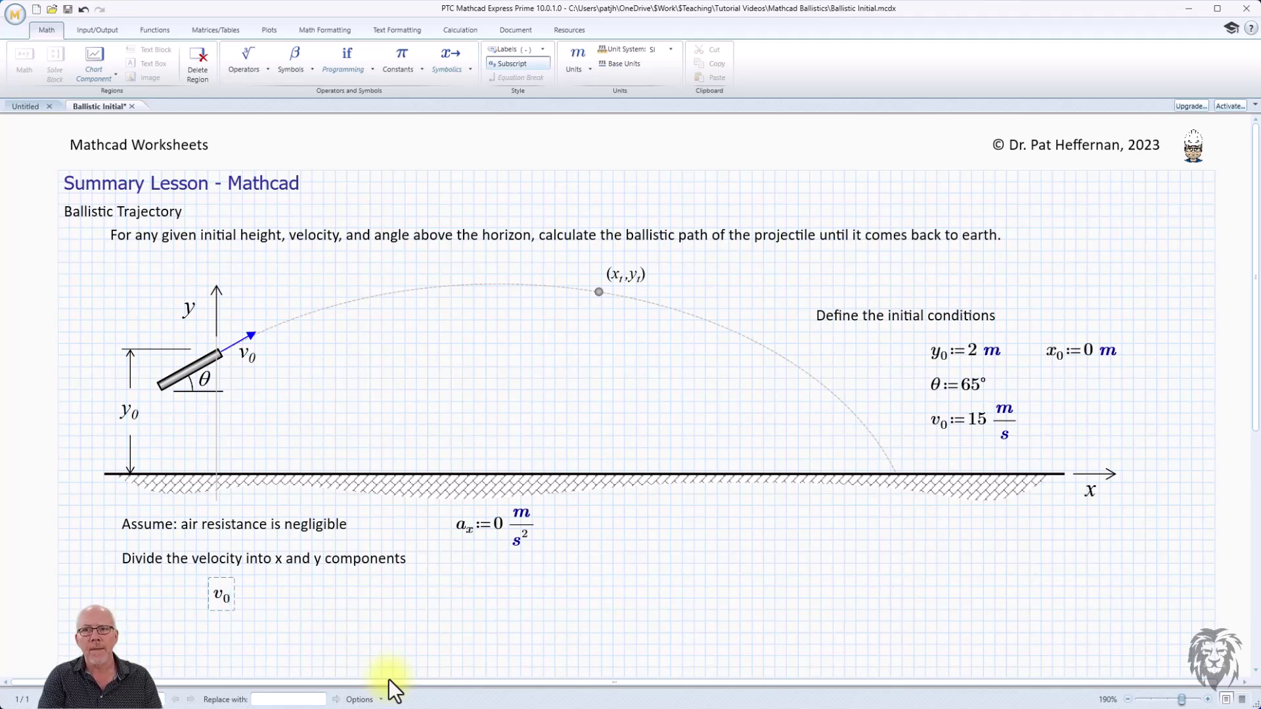
pyautogui.write('x')
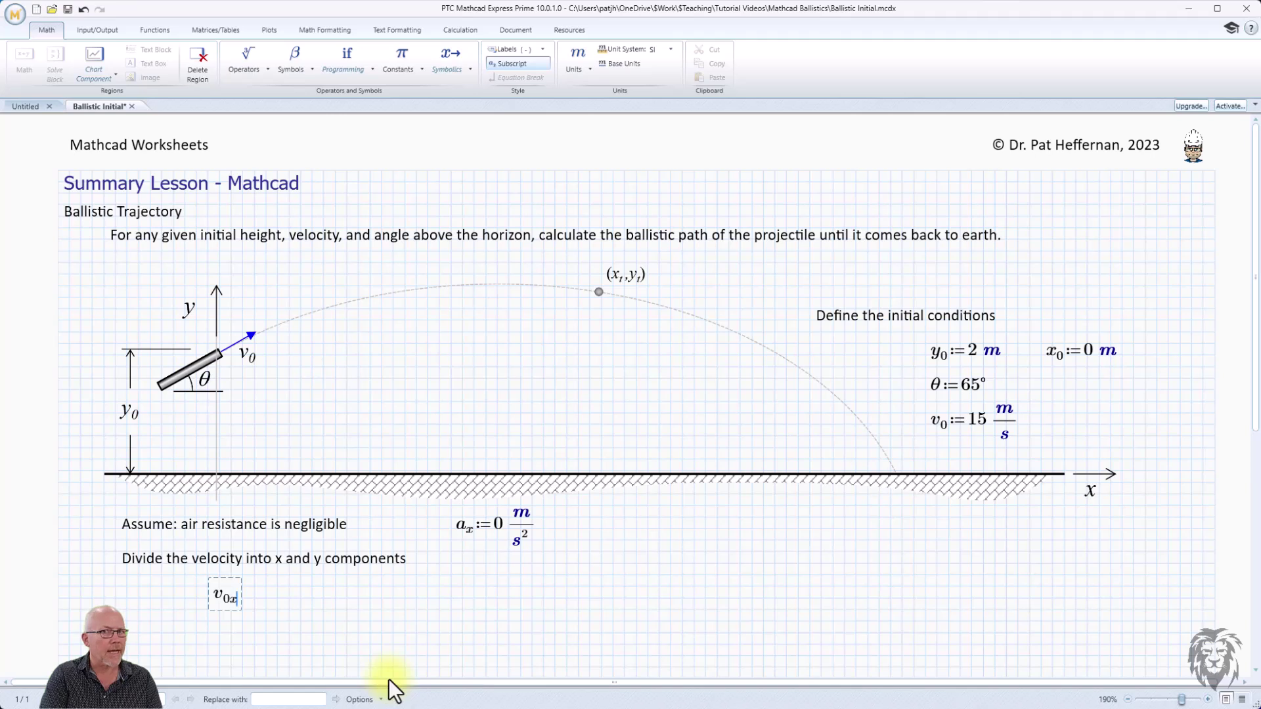
pyautogui.write(':v')
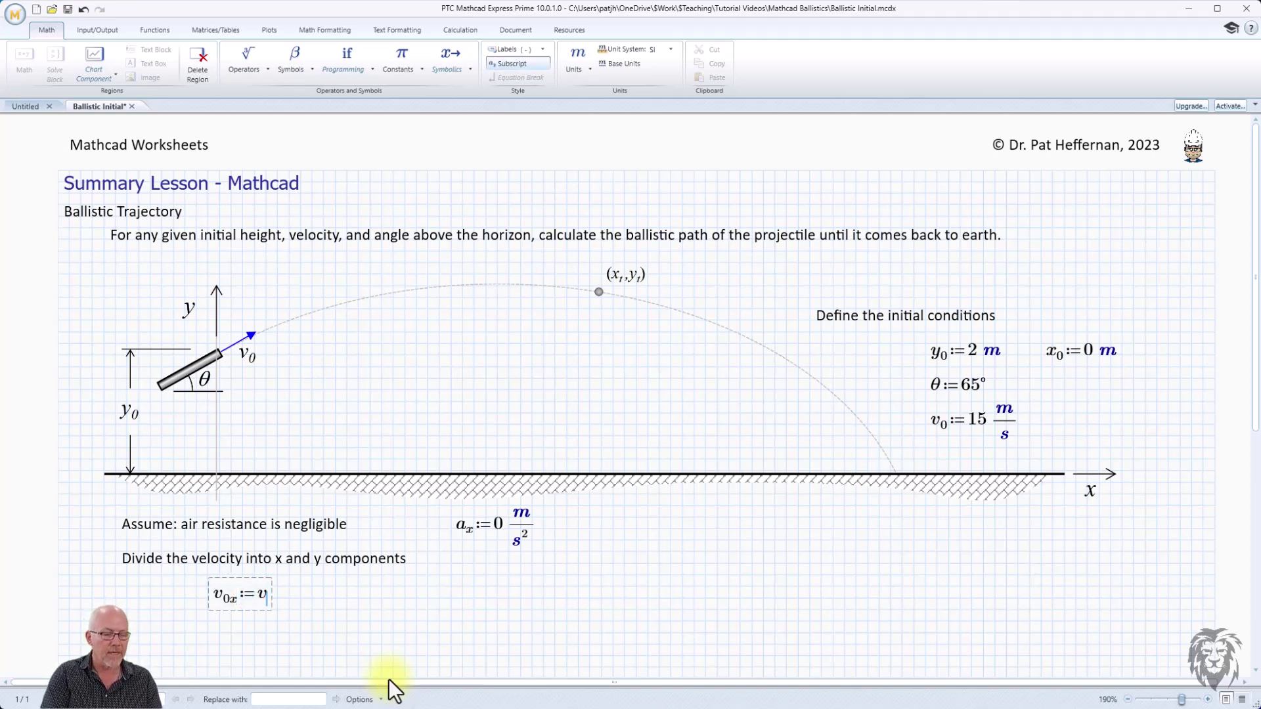
pyautogui.write('.0')
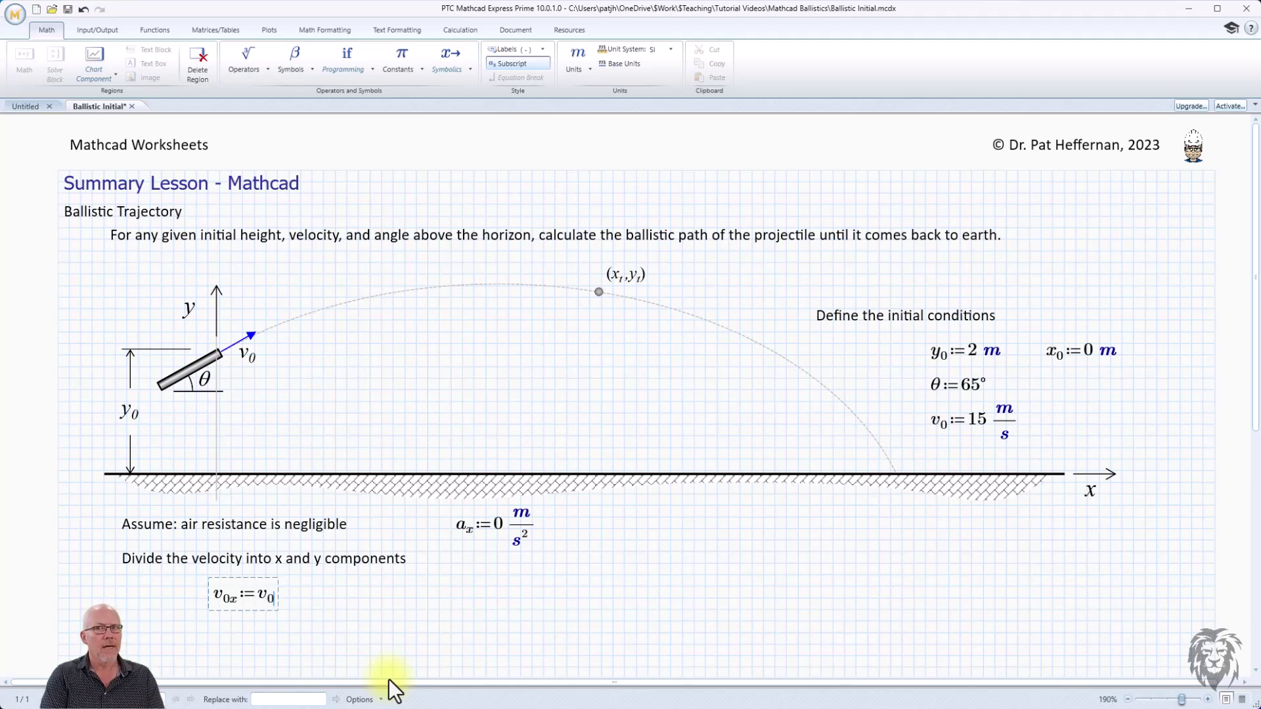
pyautogui.write('*')
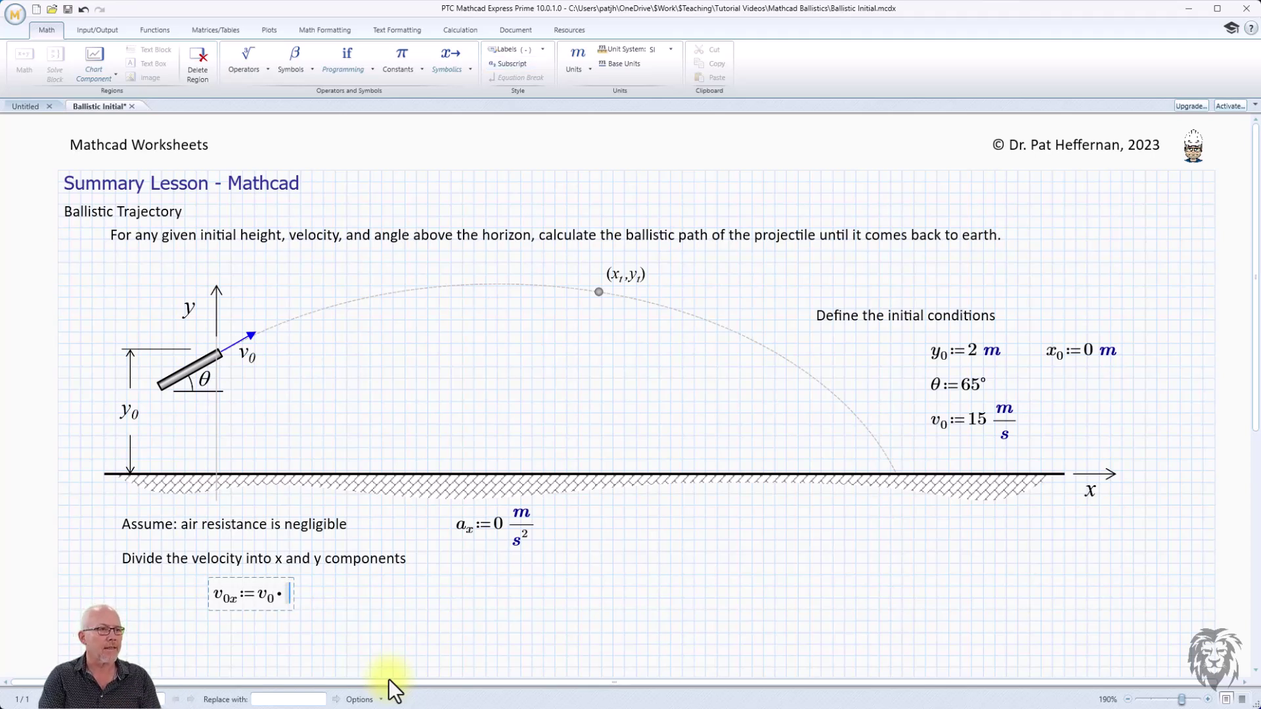
pyautogui.write('cos(')
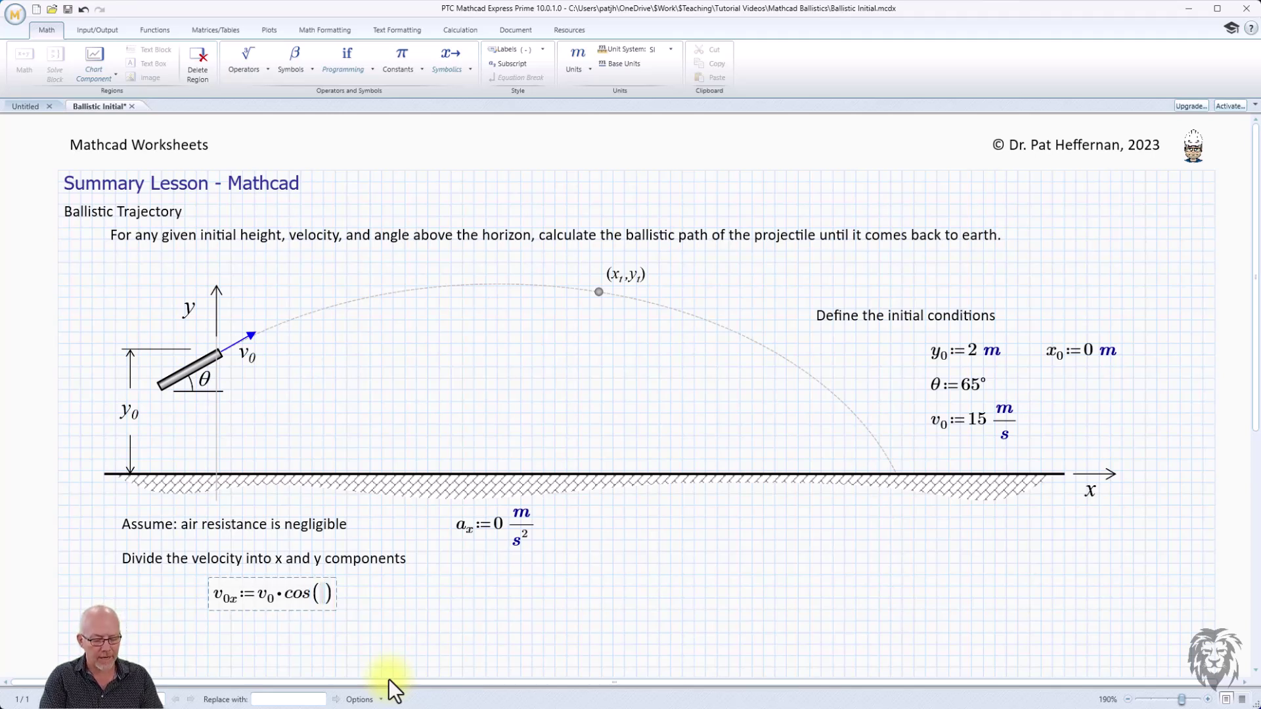
pyautogui.write('q')
pyautogui.hotkey('ctrl', 'g')
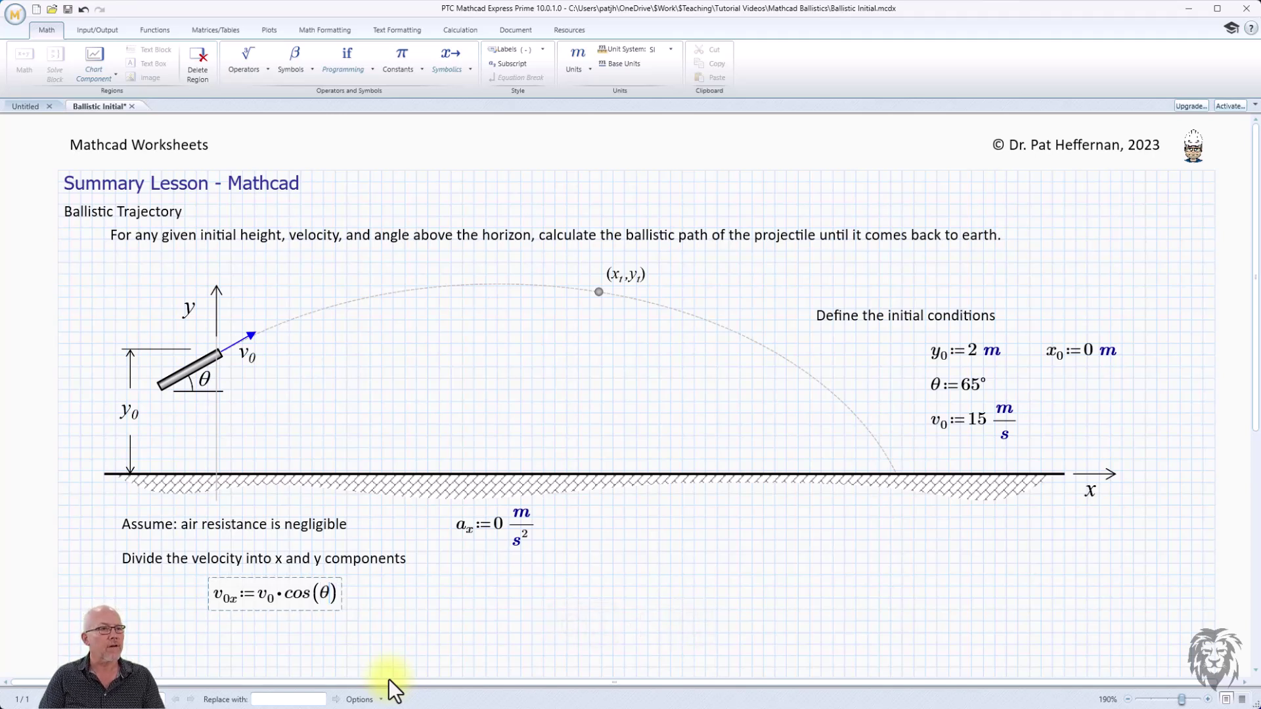
pyautogui.write('=6.339 m/s')
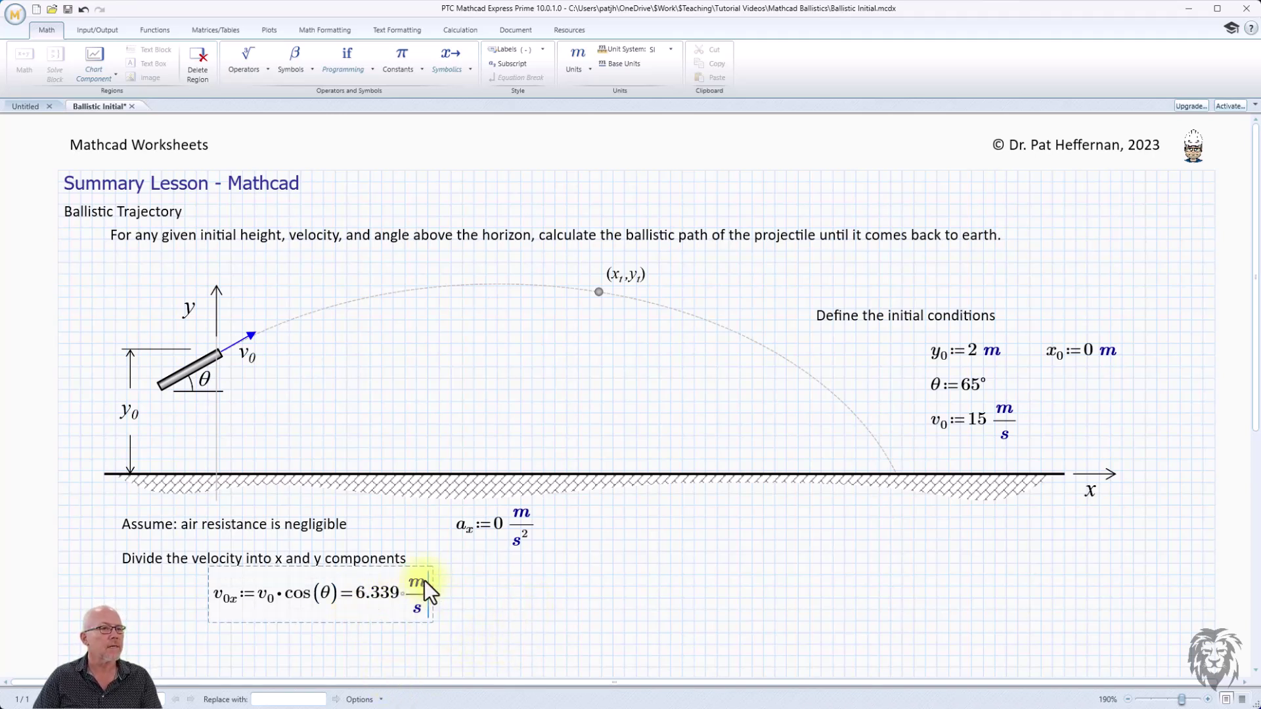
pyautogui.click(464, 598)
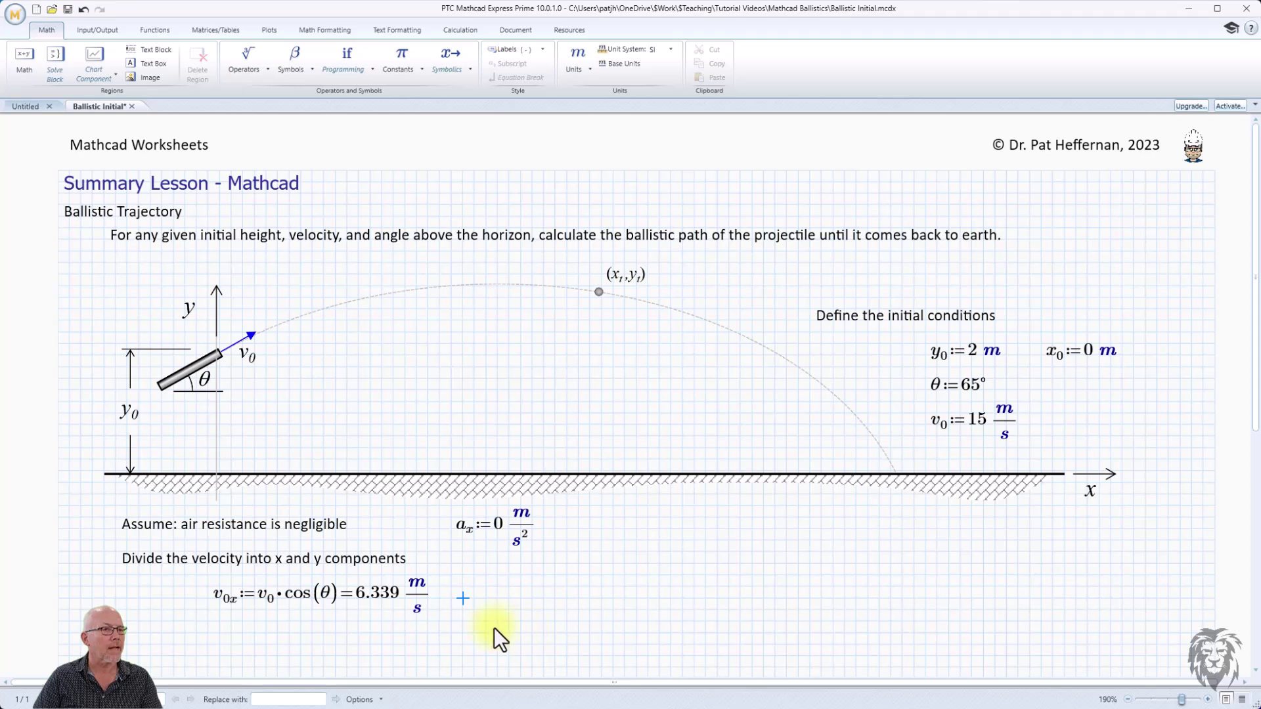
# Step: Copy the v_0x := v_0·cos(θ) definition without its result into the blank space beside it
pyautogui.click(542, 597)
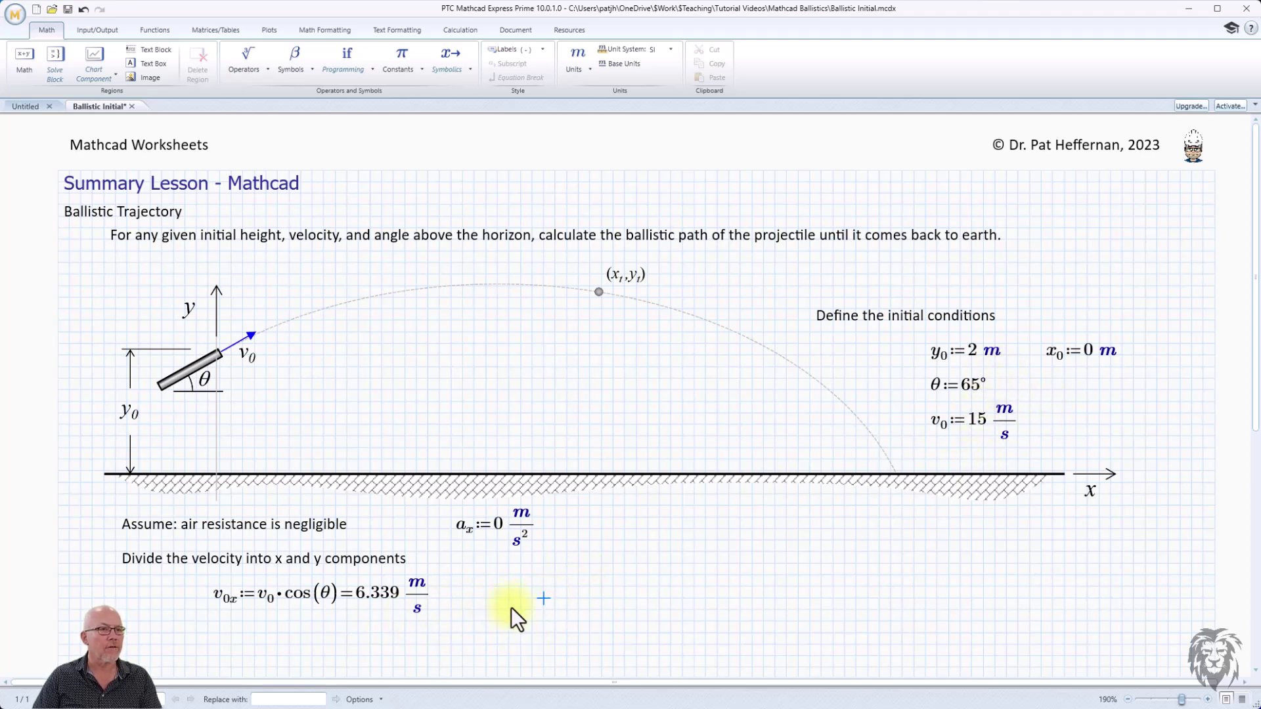
pyautogui.click(214, 598)
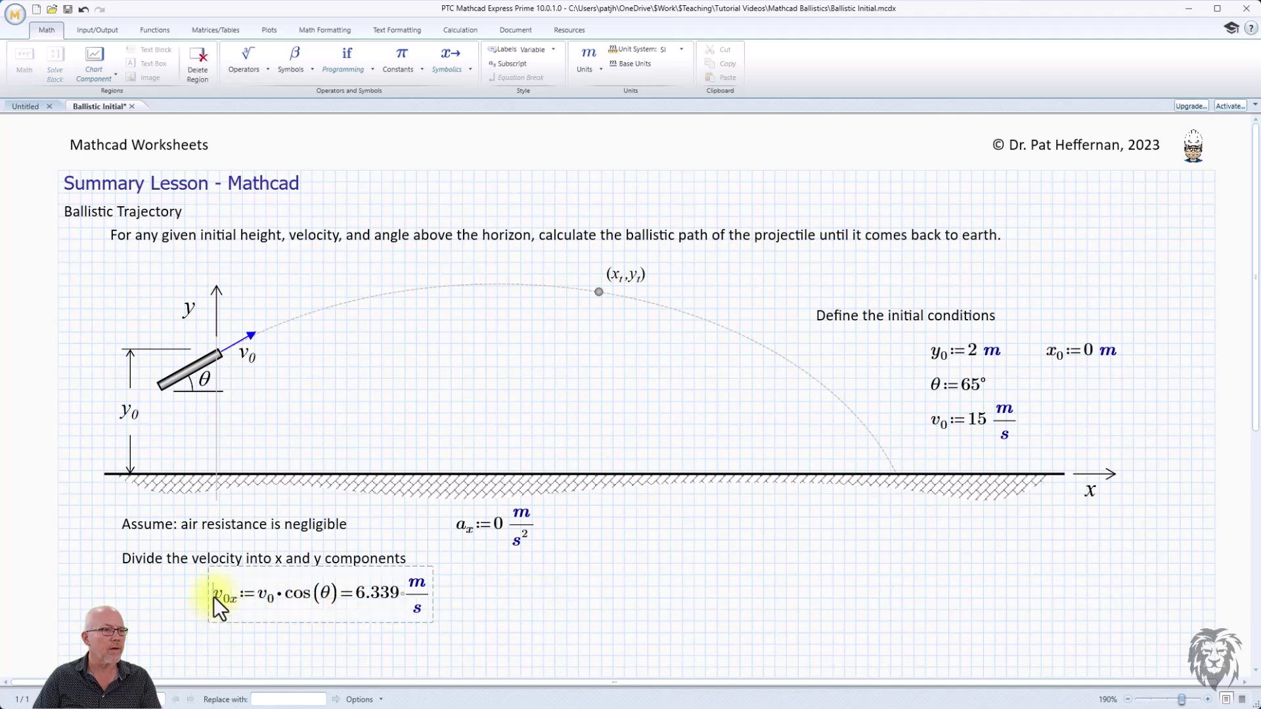
pyautogui.click(337, 595)
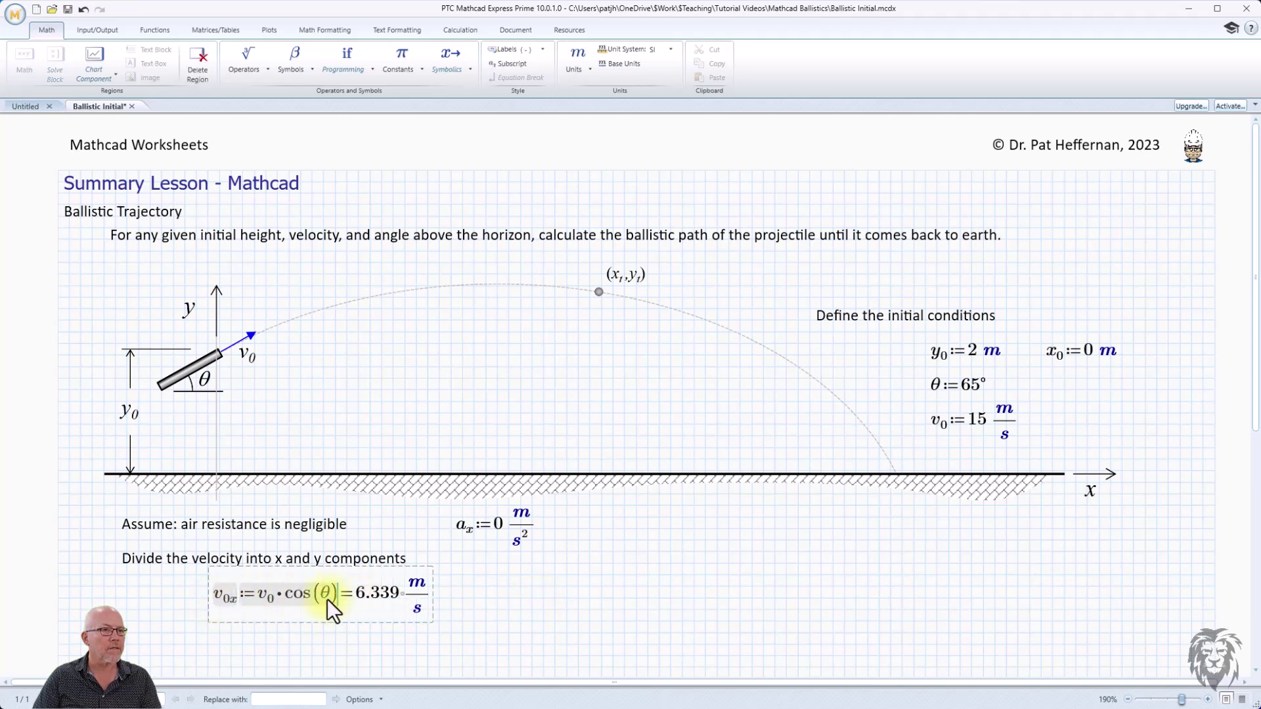
pyautogui.click(521, 587)
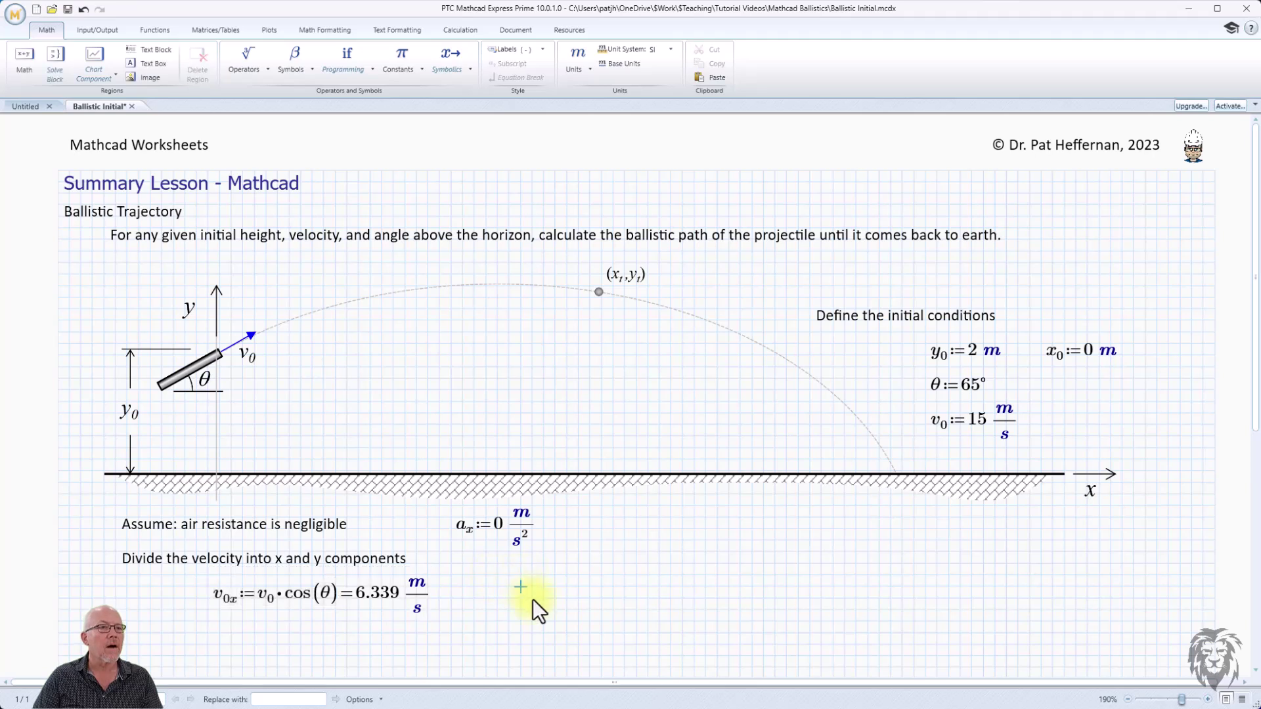
pyautogui.write('v0x:=v0·cos(θ)')
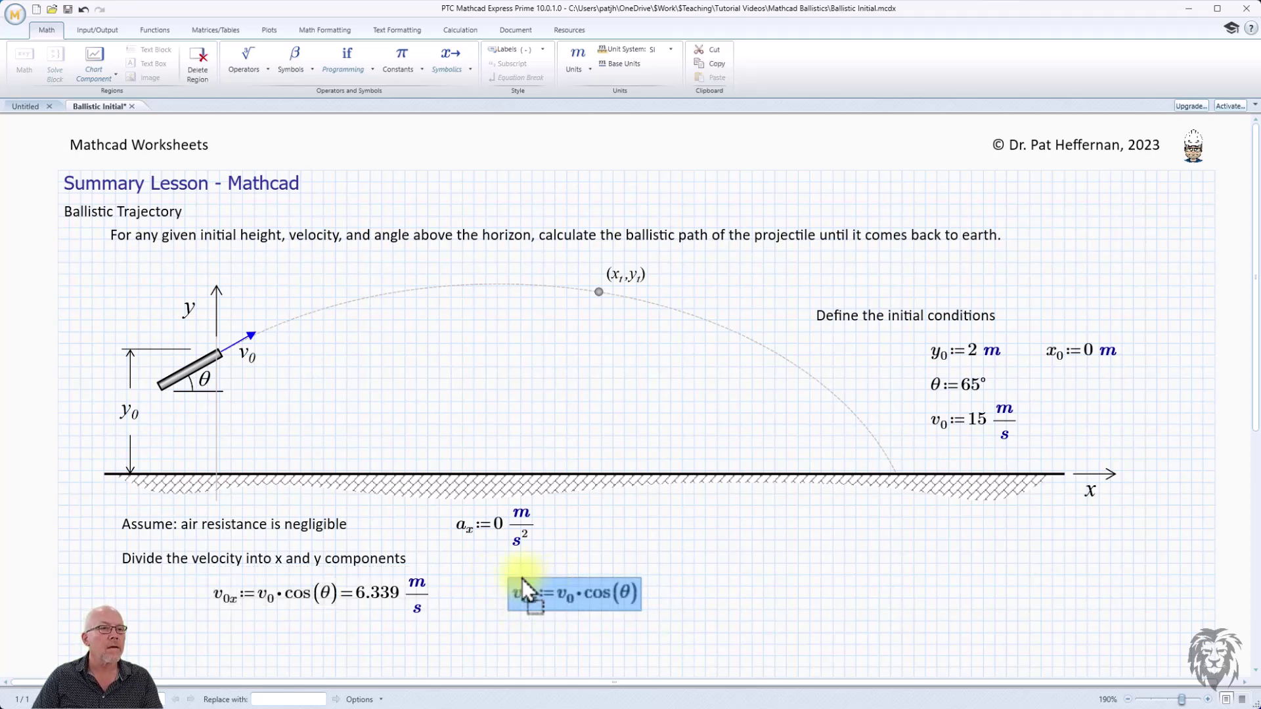
# Step: Edit the copied definition so that it defines v_0y as v_0·sin(θ)
pyautogui.click(534, 605)
pyautogui.press('BackSpace')
pyautogui.write('y')
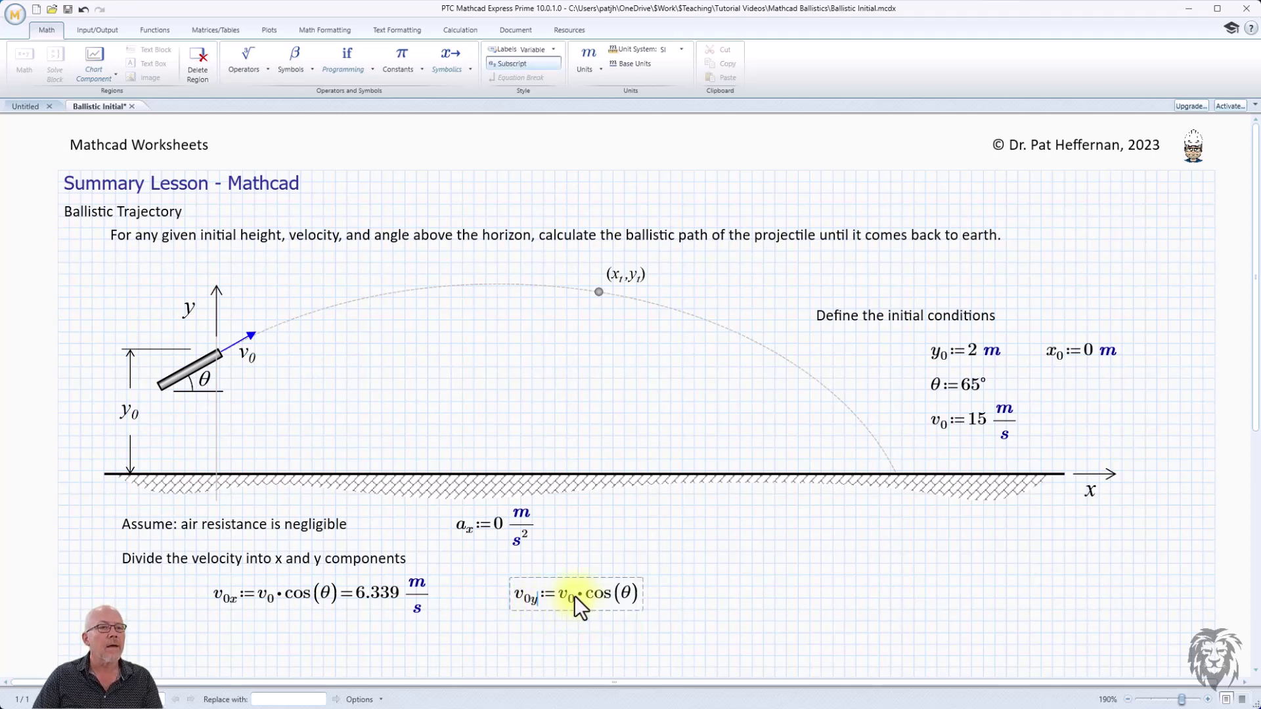
pyautogui.click(609, 594)
pyautogui.press('BackSpace')
pyautogui.press('BackSpace')
pyautogui.press('BackSpace')
pyautogui.write('sin')
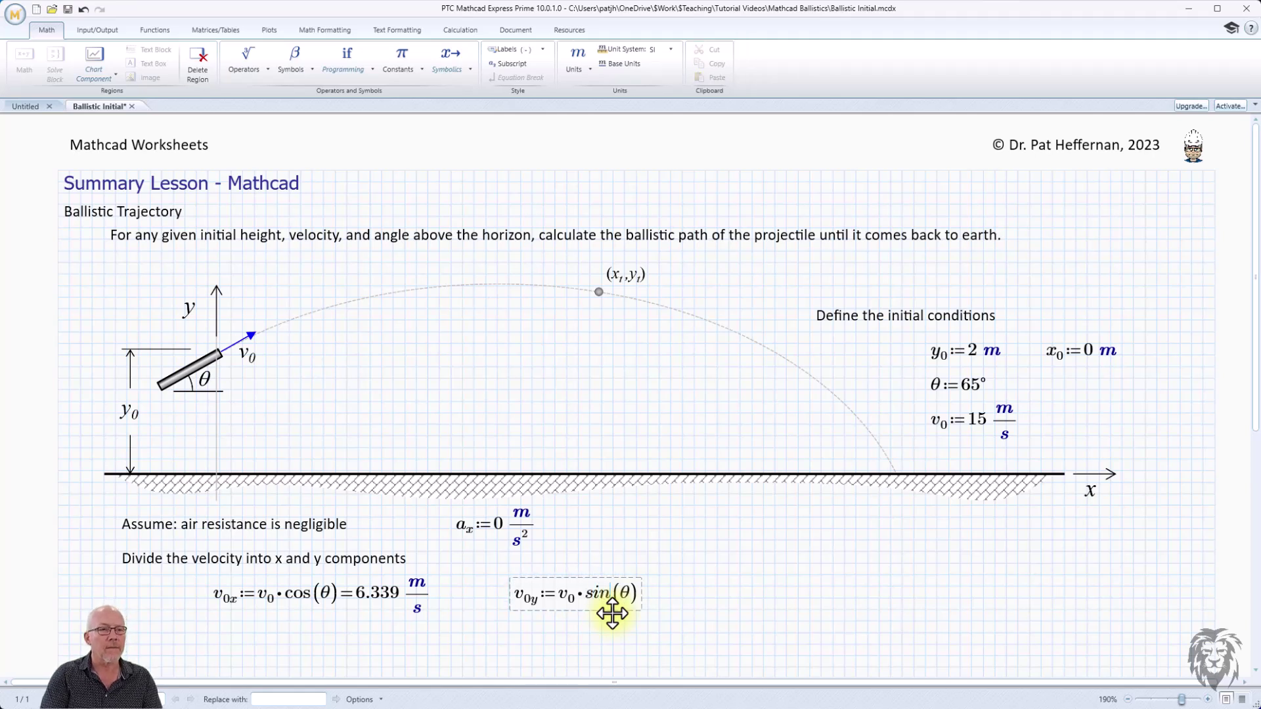
pyautogui.press('Right')
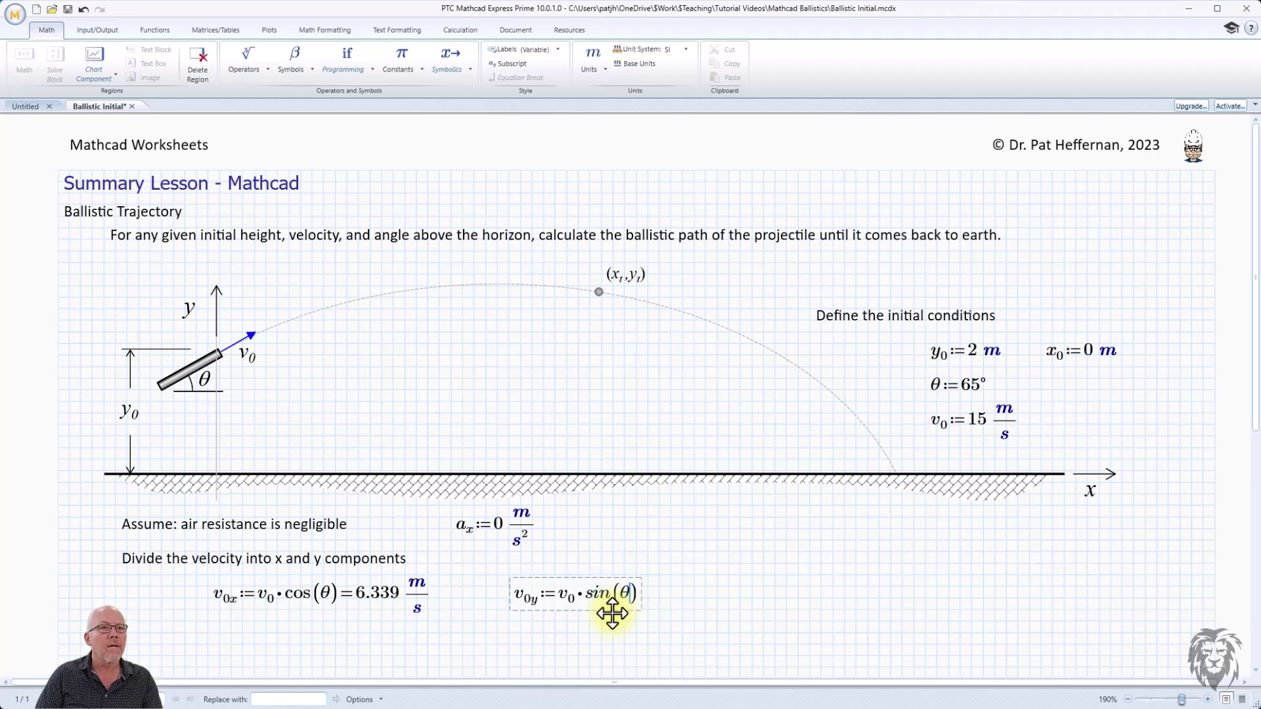
# Step: Evaluate the v_0y definition in its own region
pyautogui.write('=13.595 m/s')
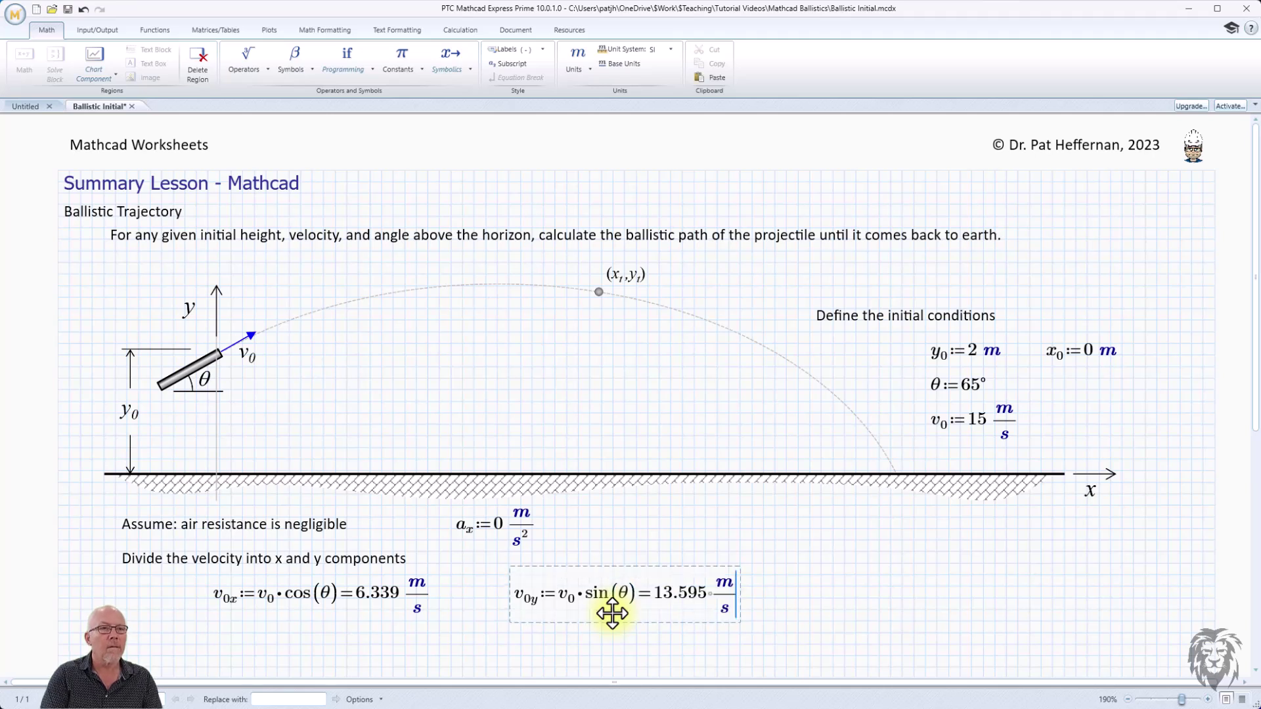
pyautogui.click(889, 608)
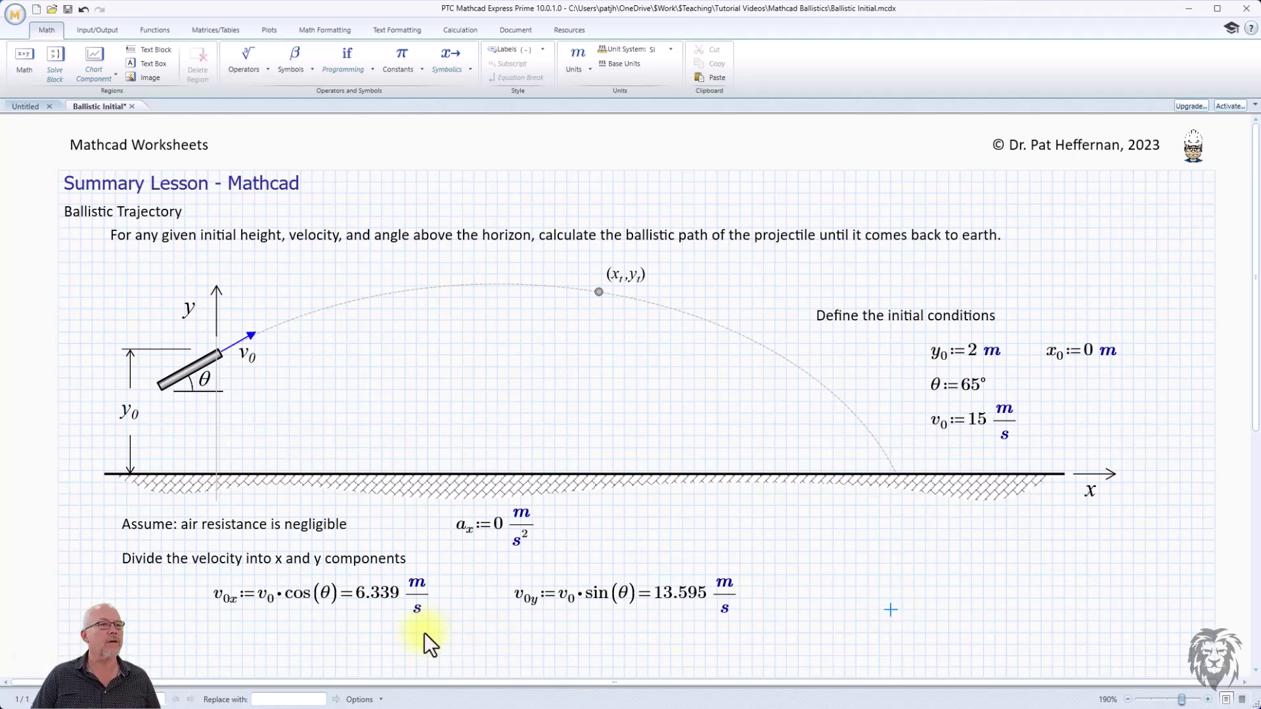
# Step: Add the text note "Define the position in x as a function of time" below the velocity component equations
pyautogui.scroll(-4, 443, 616)
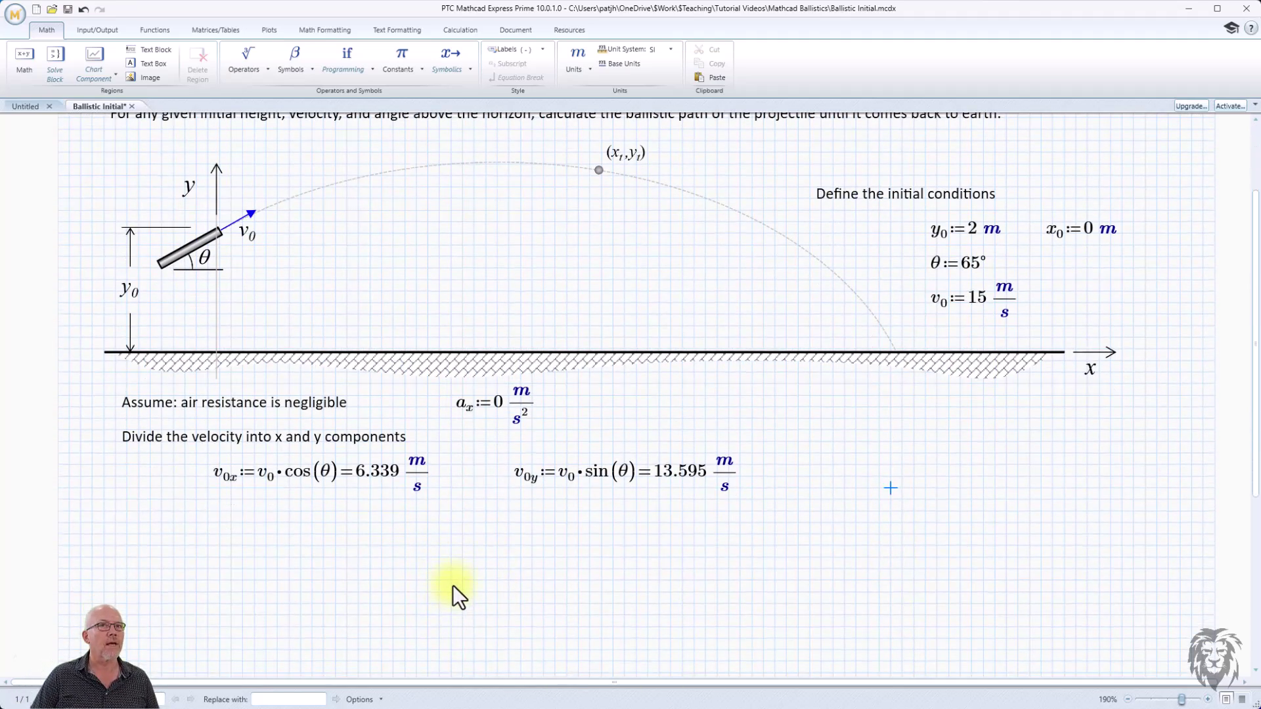
pyautogui.scroll(-1, 452, 585)
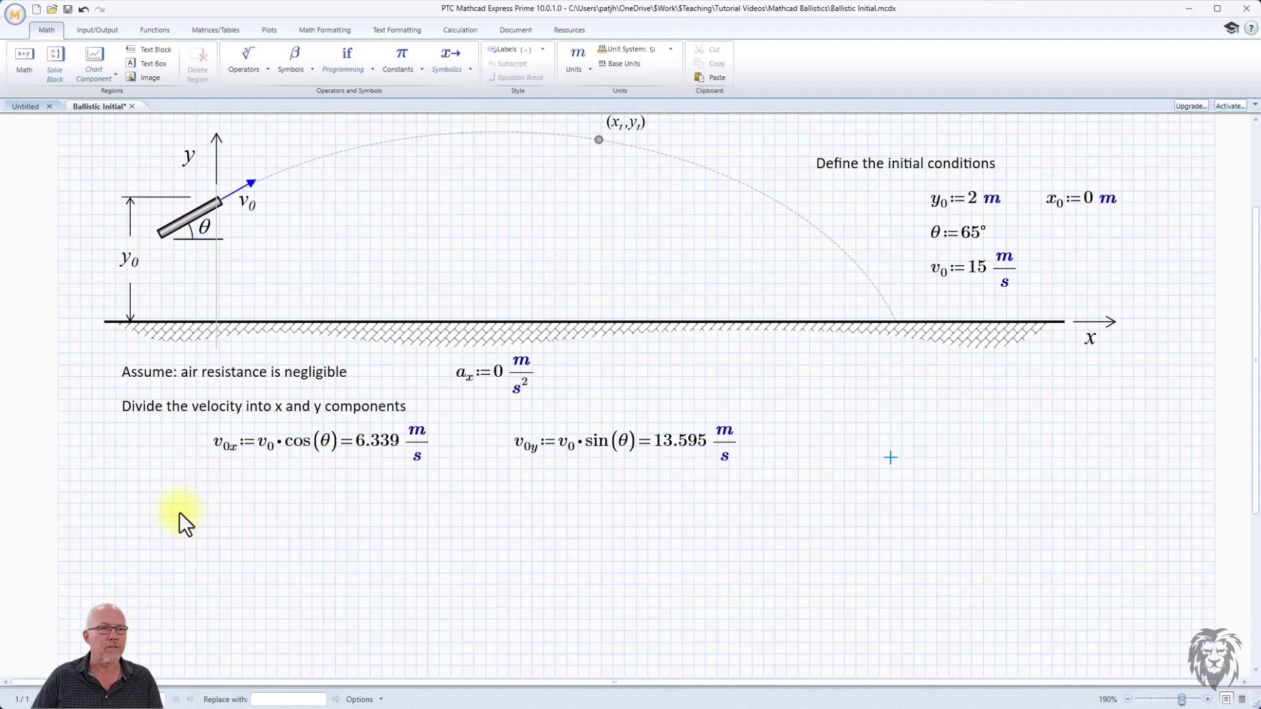
pyautogui.click(126, 482)
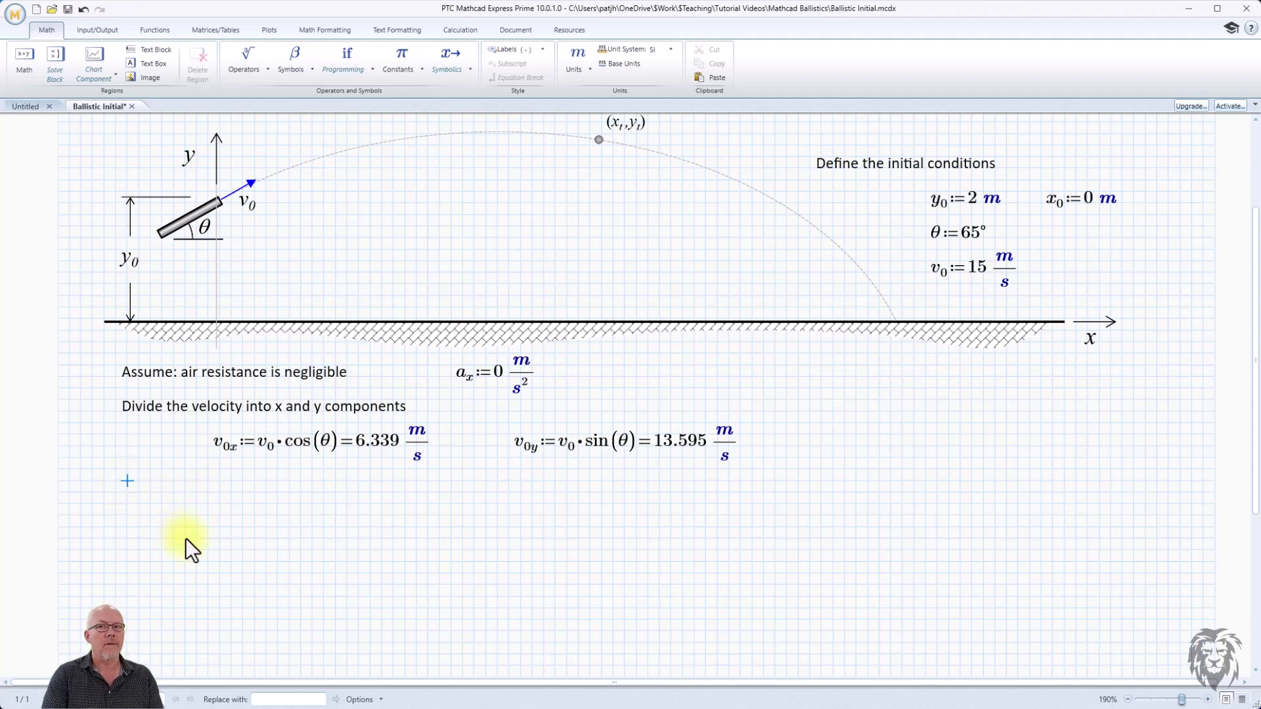
pyautogui.write('Defin')
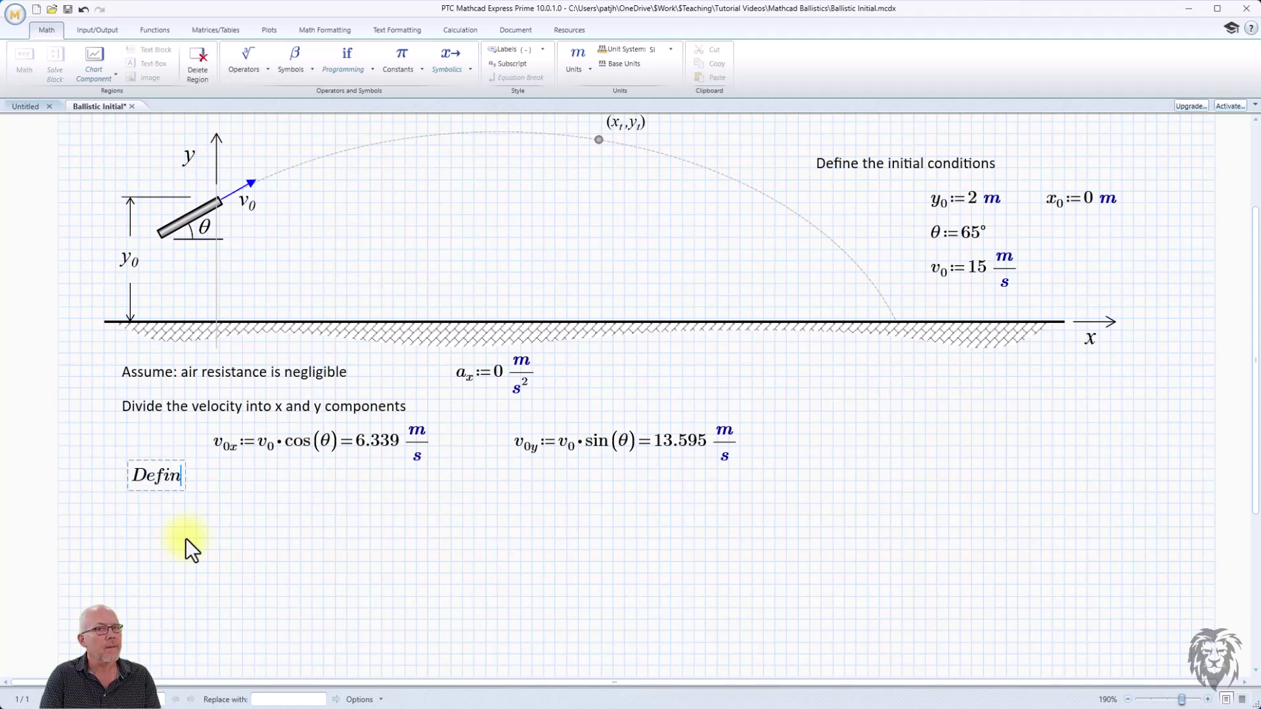
pyautogui.write('e the position')
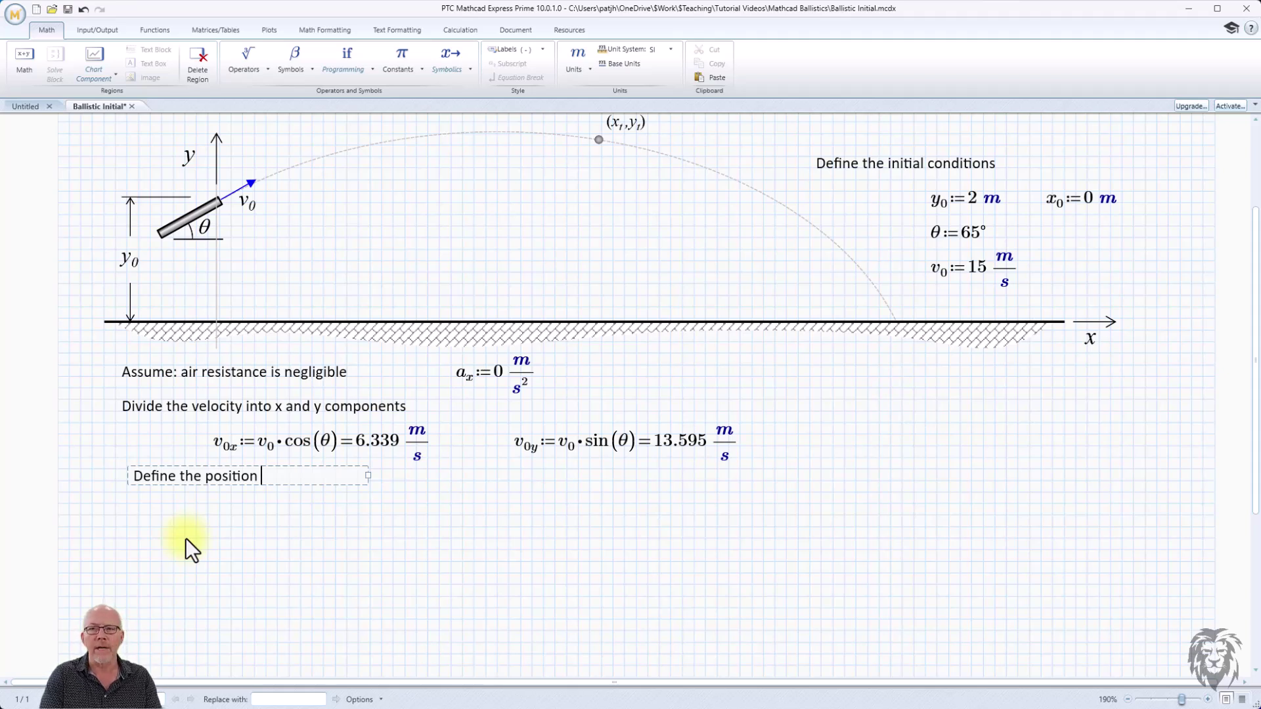
pyautogui.write(' in x')
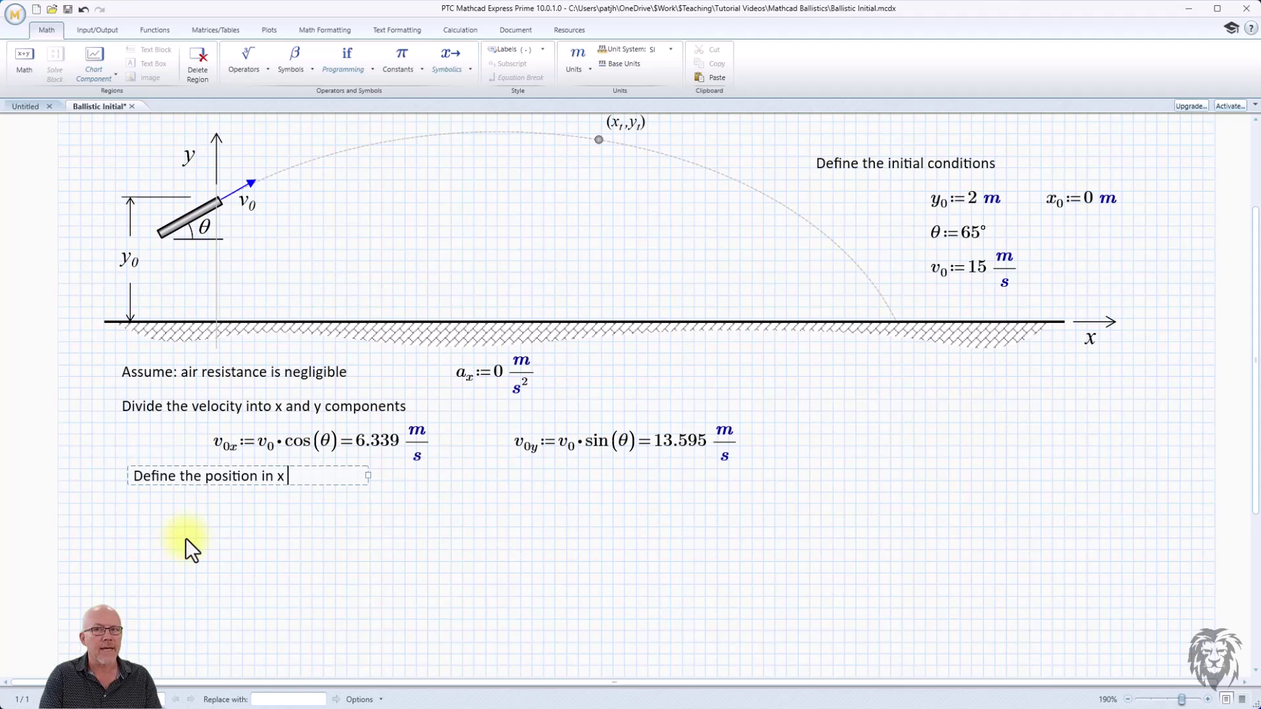
pyautogui.write(' as a')
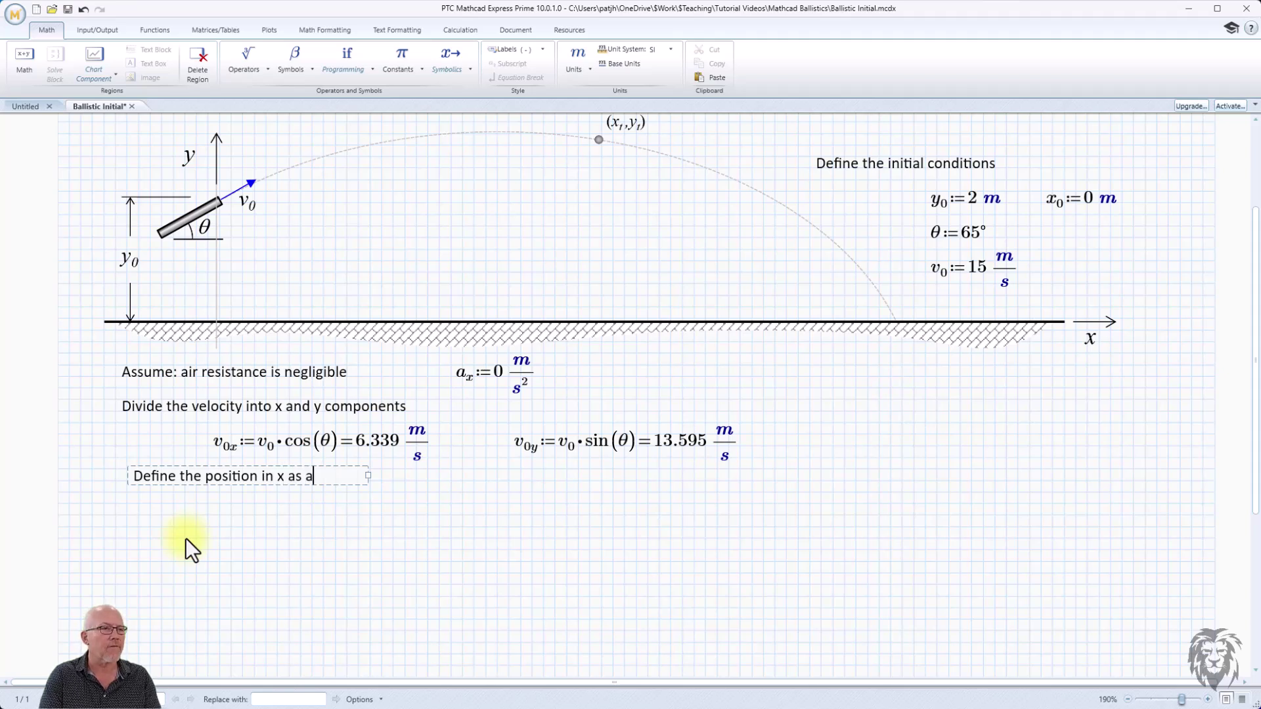
pyautogui.write(' funci')
pyautogui.press('BackSpace')
pyautogui.write('tion of')
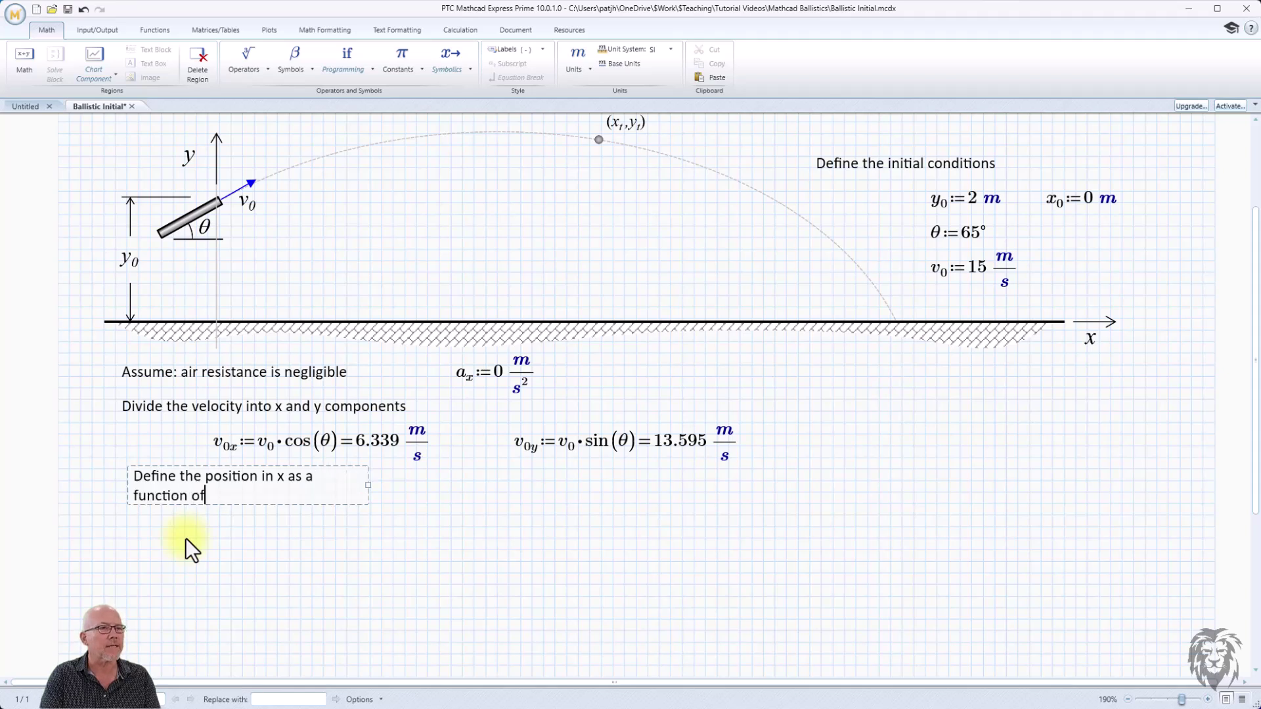
pyautogui.write(' time')
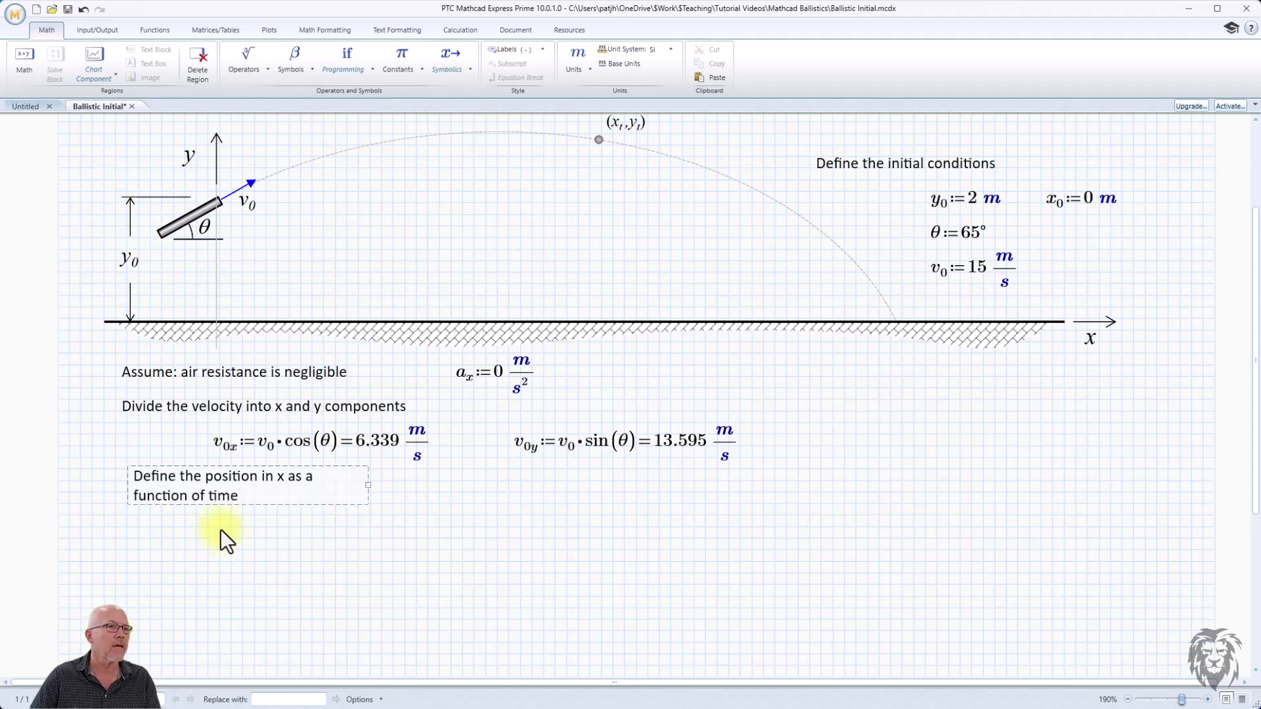
# Step: Widen the position note to fit one line and align it with the notes above
pyautogui.moveTo(376, 489); pyautogui.dragTo(461, 484)
pyautogui.moveTo(310, 492); pyautogui.dragTo(305, 493)
pyautogui.click(312, 528)
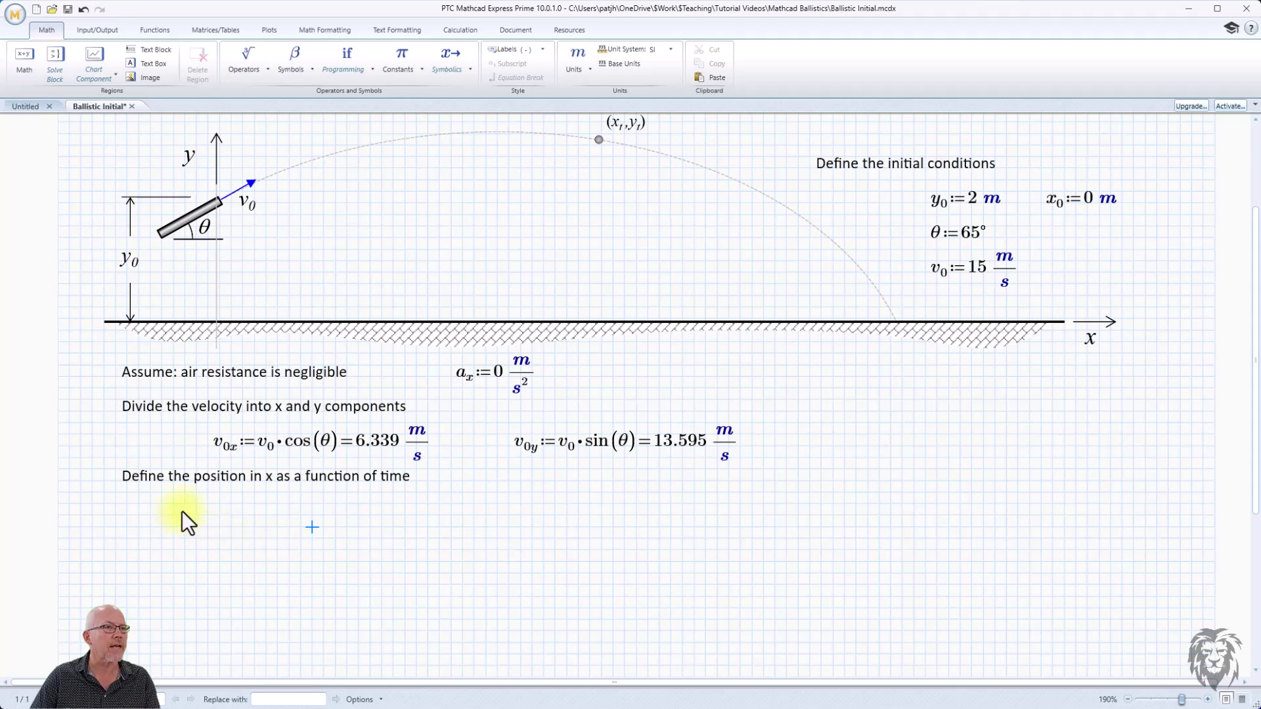
# Step: Define the function x(t) as x_0 + v_0x·t below the position note
pyautogui.click(218, 517)
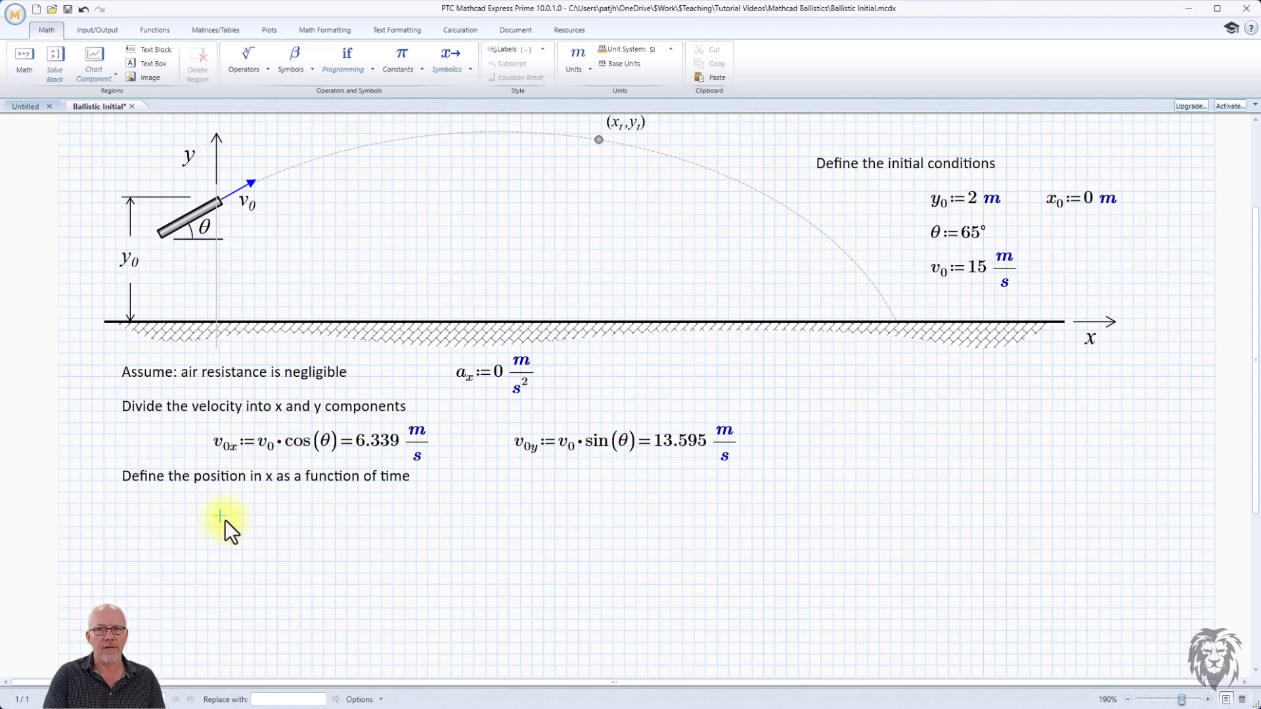
pyautogui.write('x(t)')
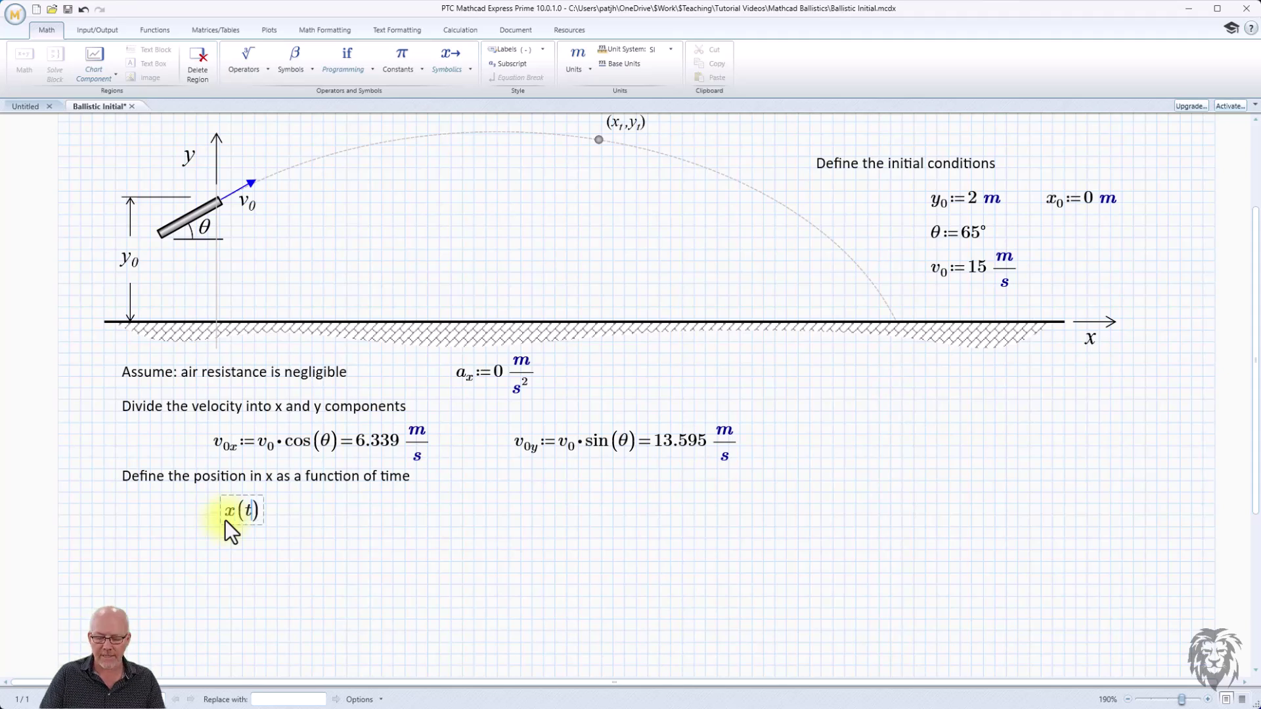
pyautogui.write(':=')
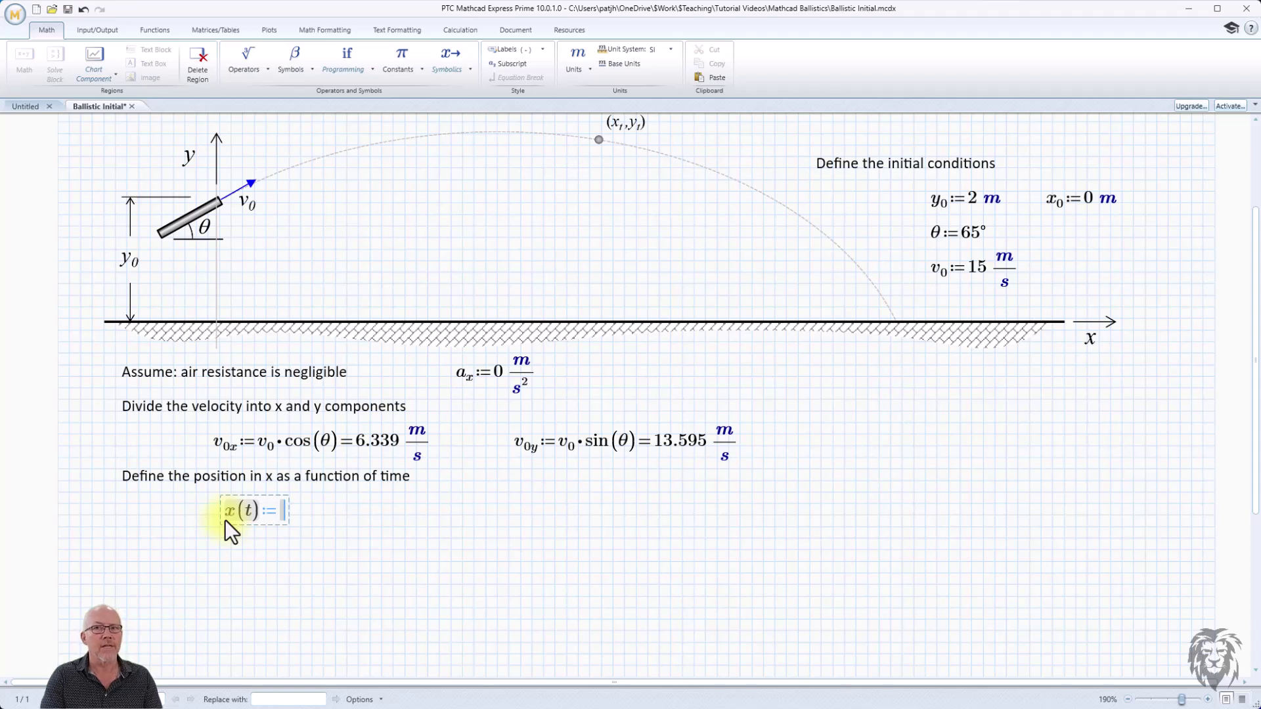
pyautogui.write('x')
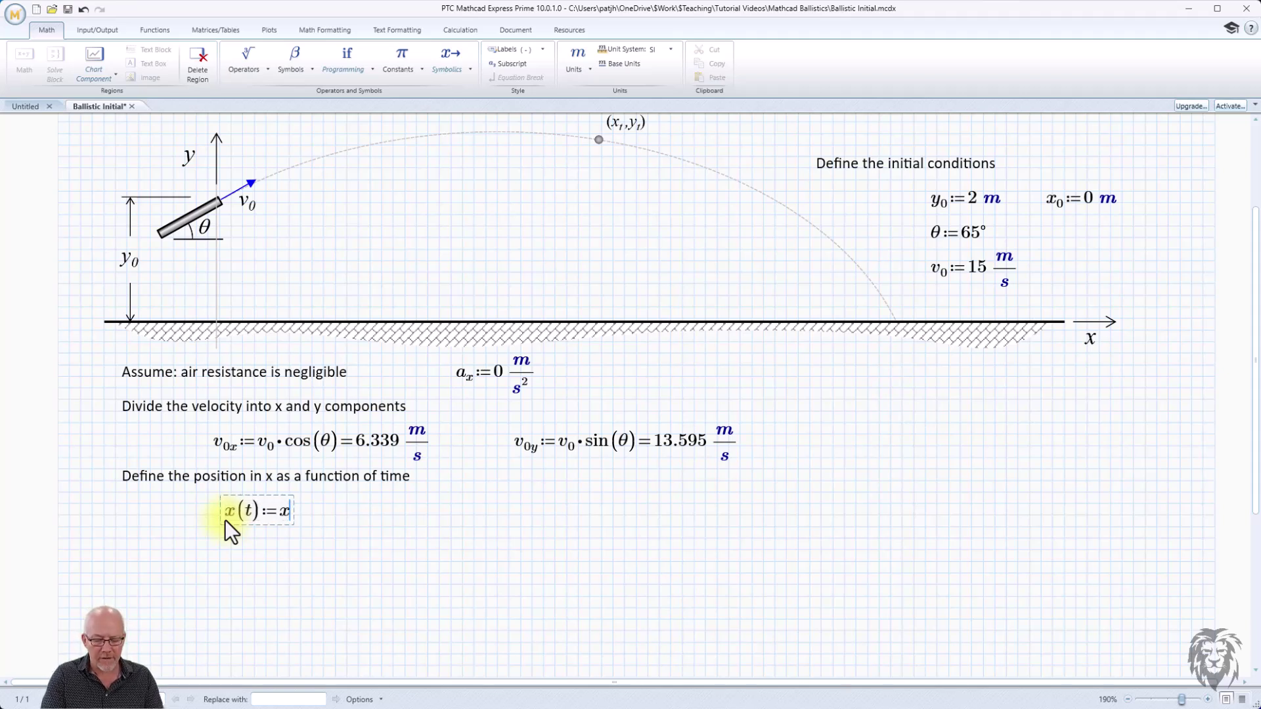
pyautogui.press('.')
pyautogui.write('0+')
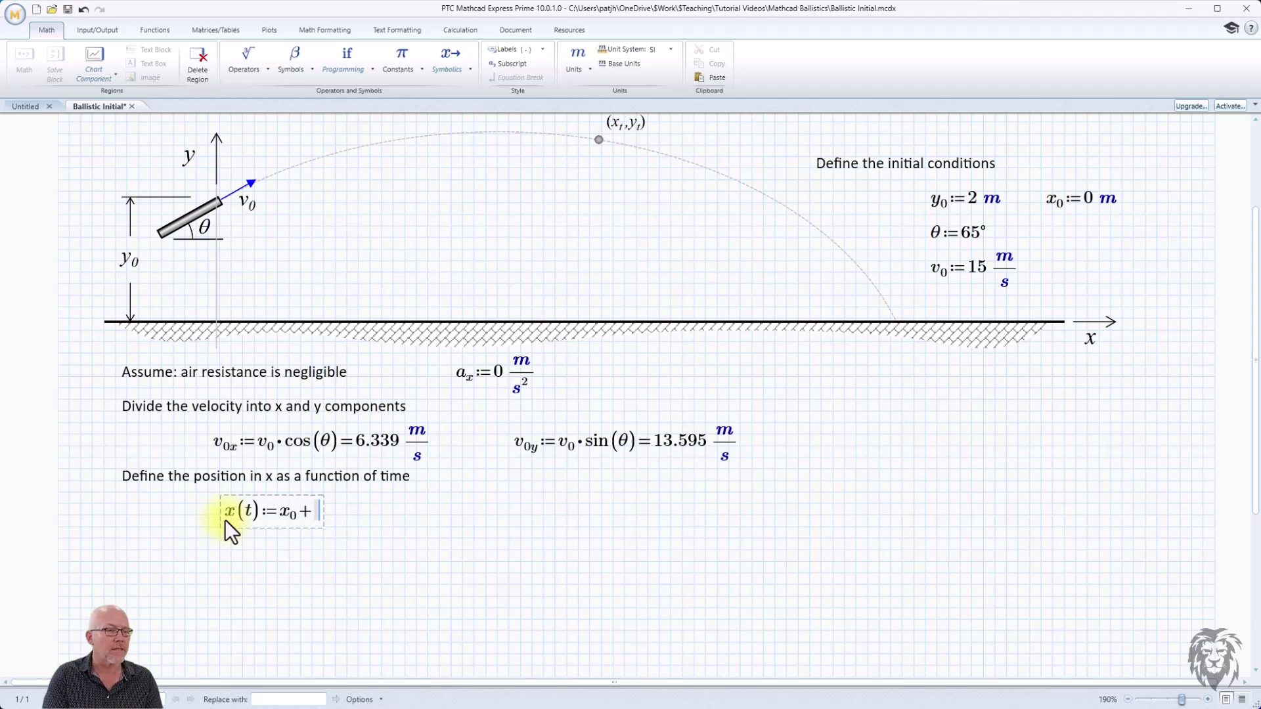
pyautogui.write('v')
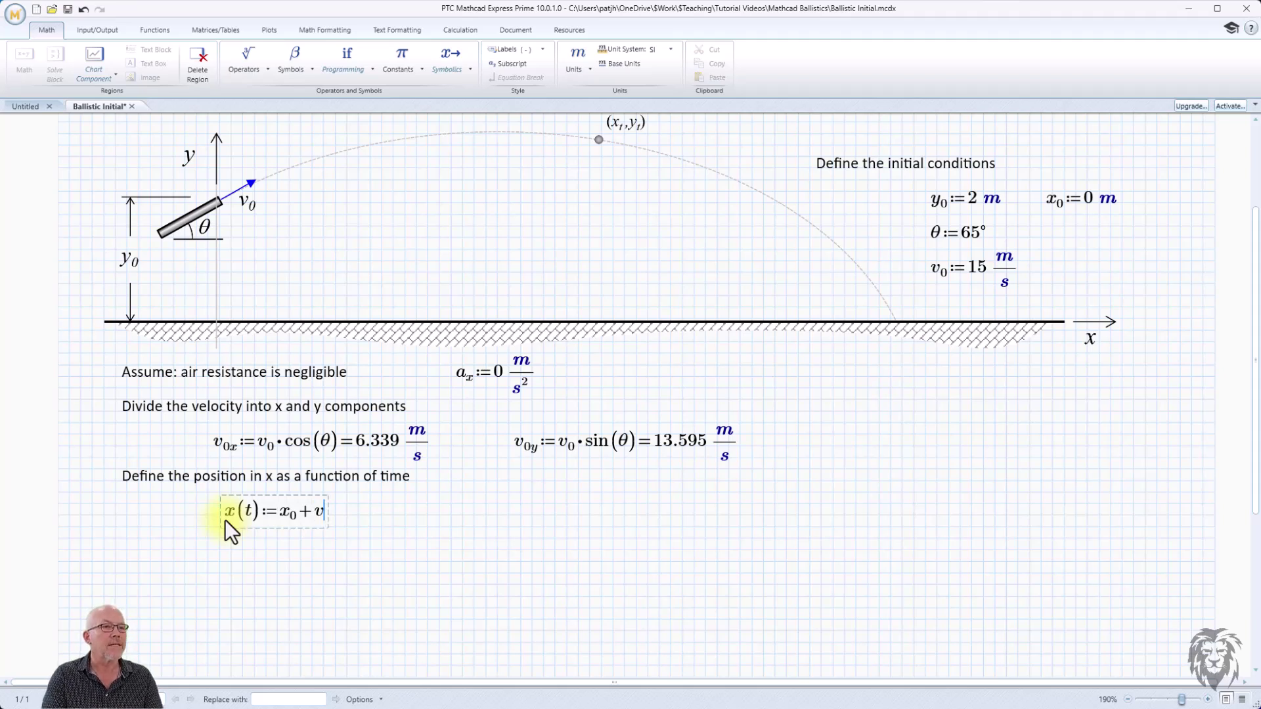
pyautogui.hotkey('ctrl', '-')
pyautogui.write('0x')
pyautogui.write('*')
pyautogui.write('t')
# Step: Append the term + 1/2·a_x·t² to the x(t) definition and align the equation with the v_0x definition above
pyautogui.write('+')
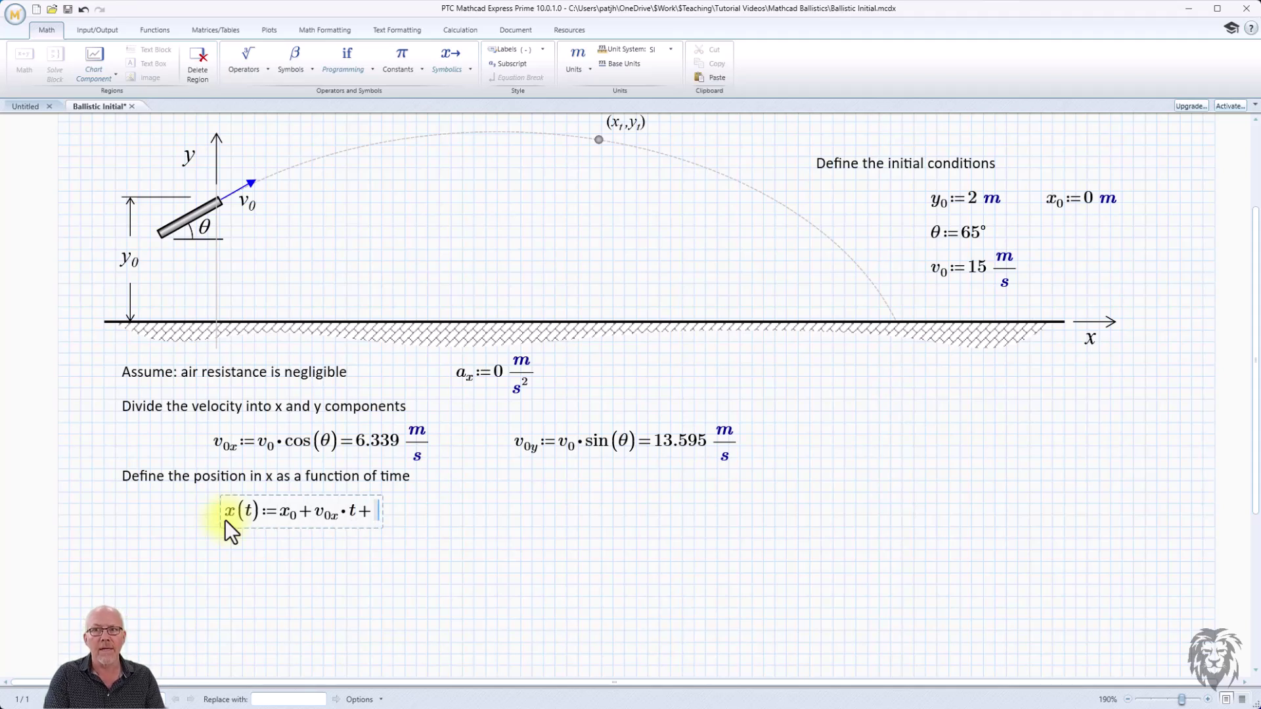
pyautogui.write('1/2')
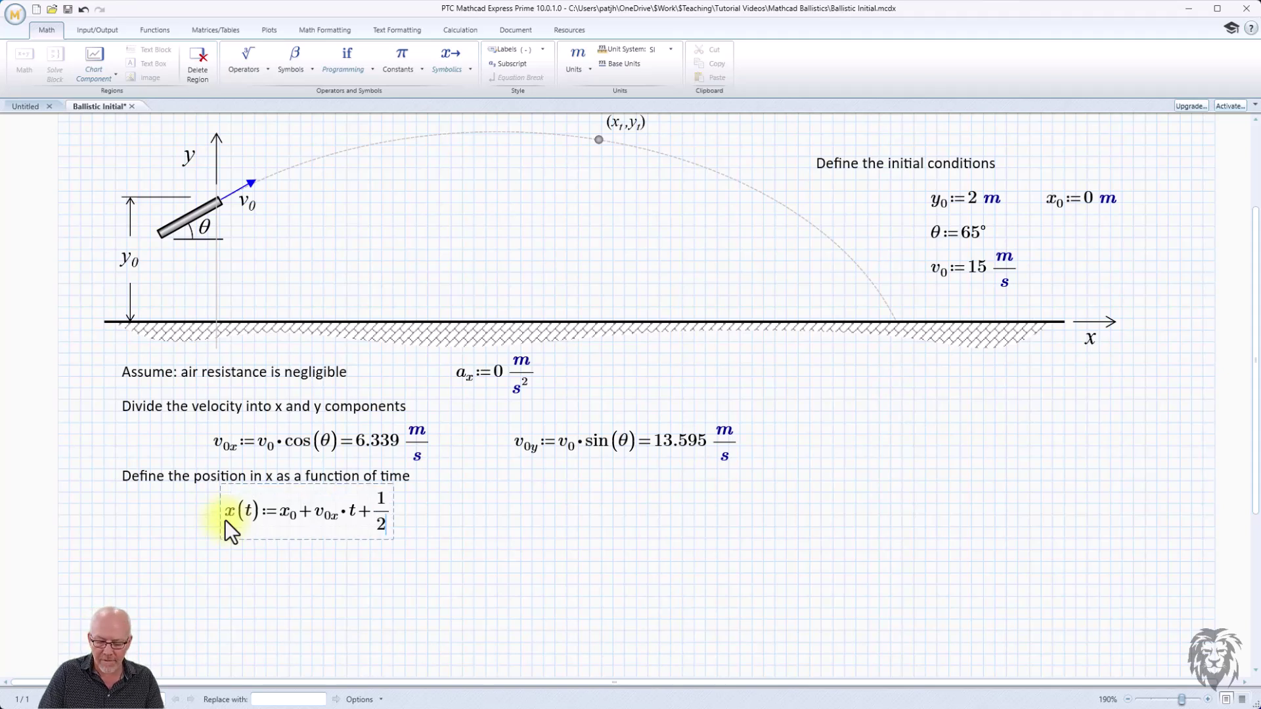
pyautogui.press('space')
pyautogui.write('*')
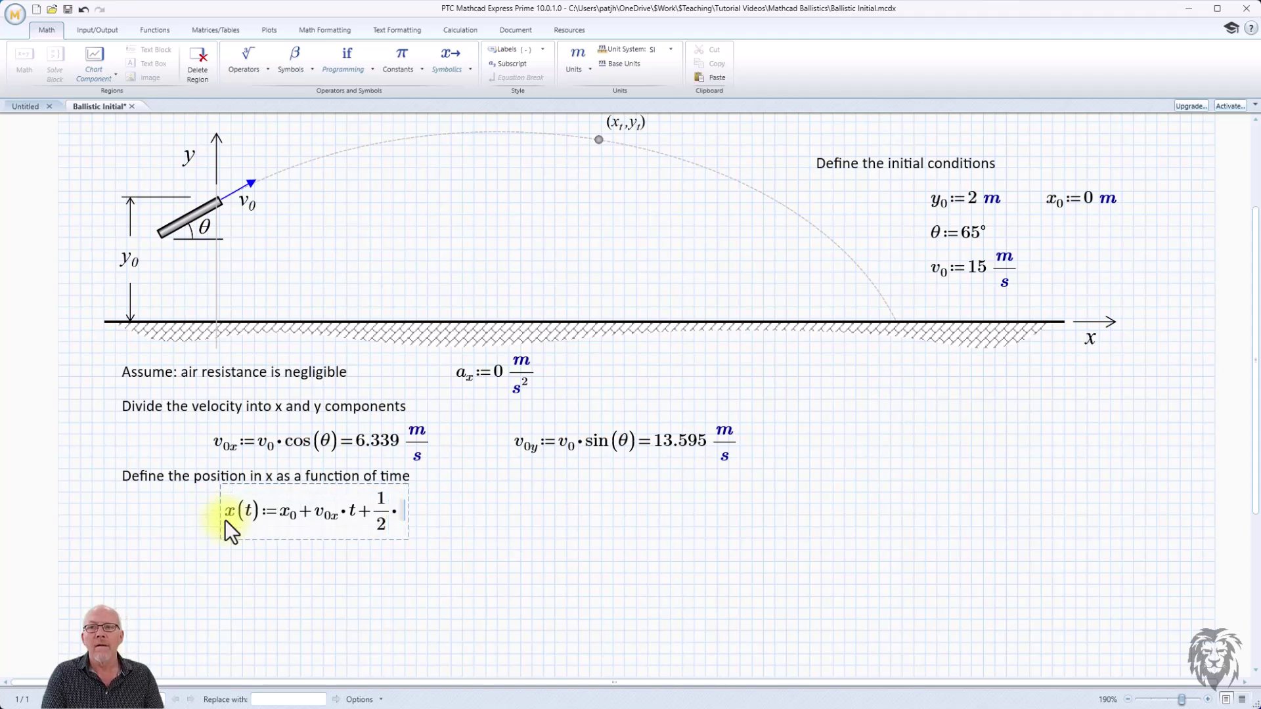
pyautogui.write('a')
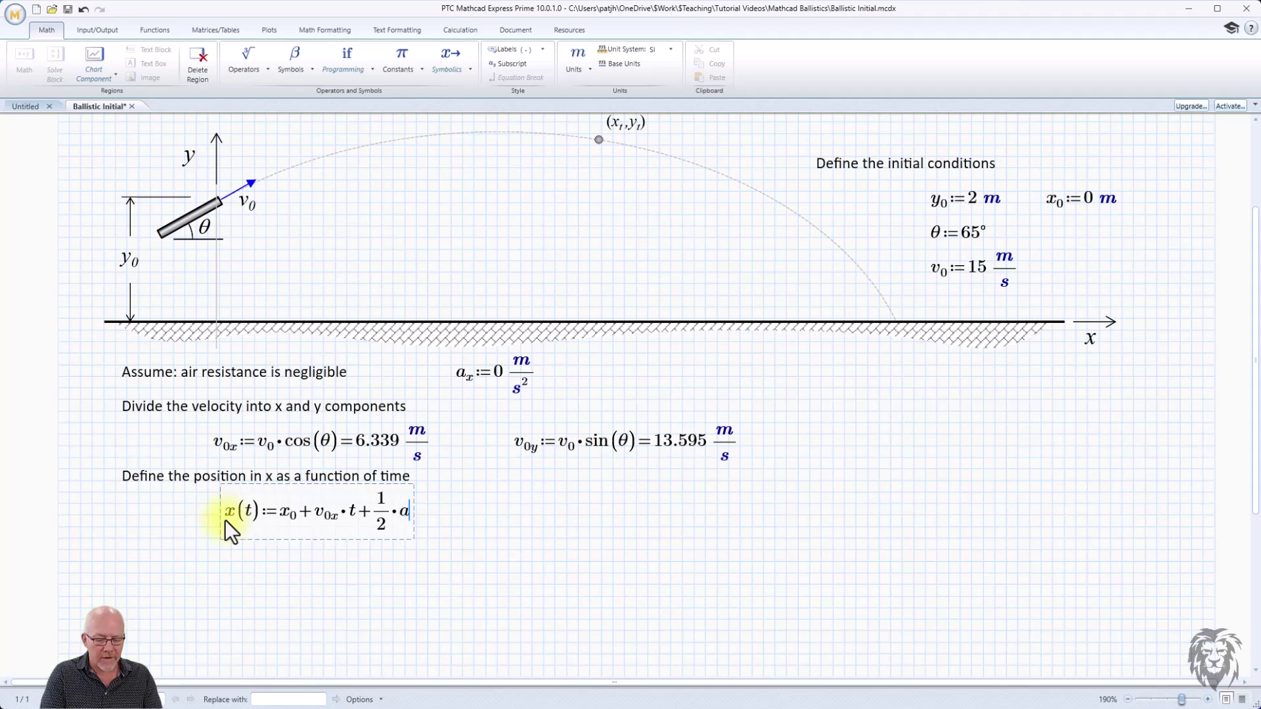
pyautogui.write('.x')
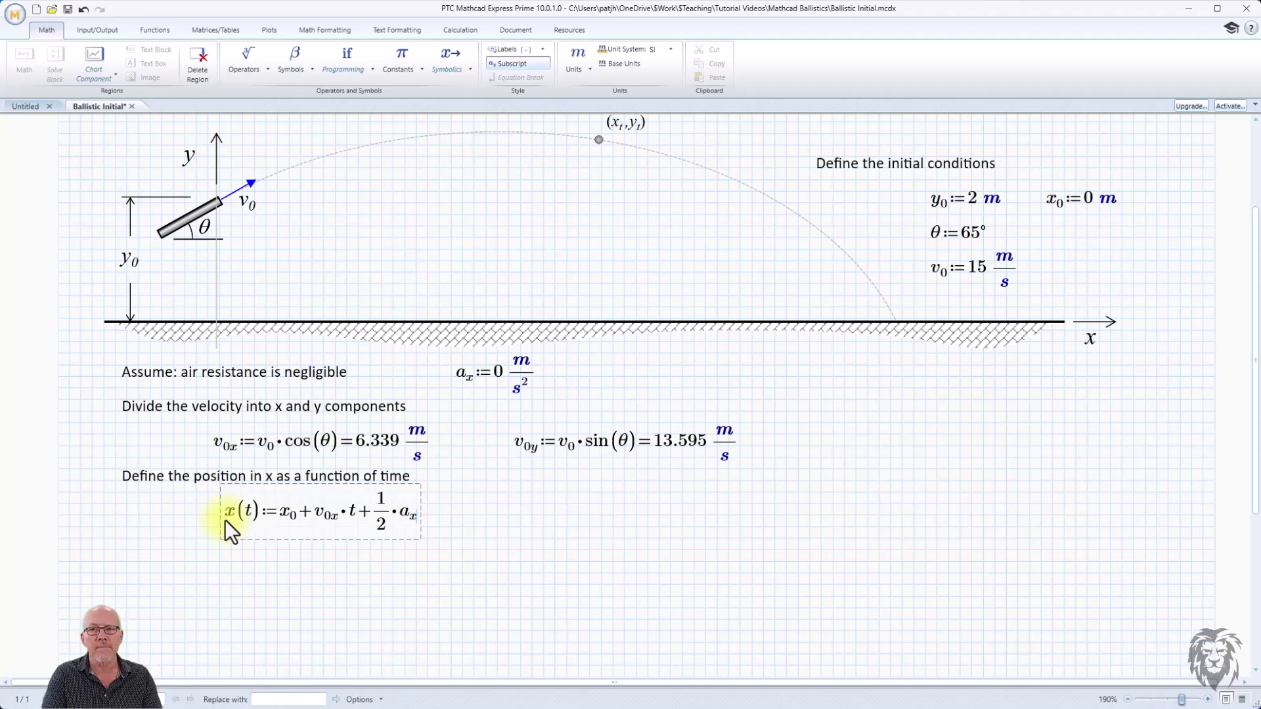
pyautogui.write('*t')
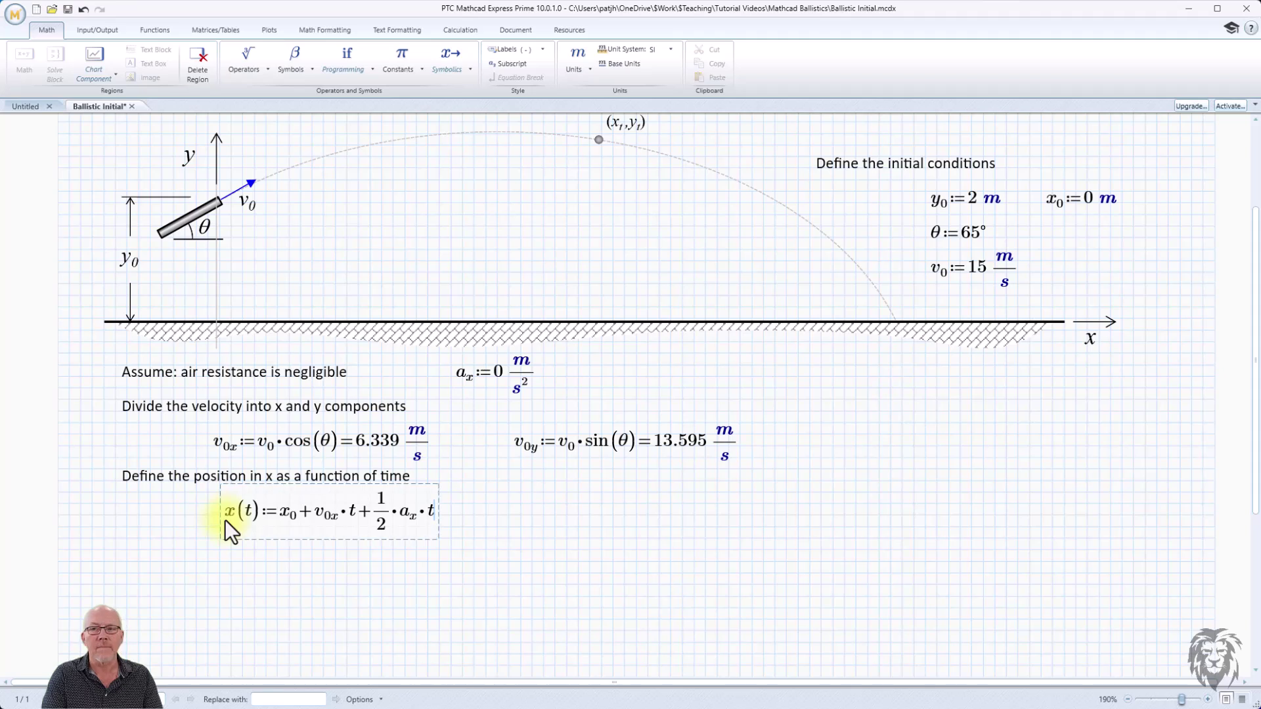
pyautogui.write('^')
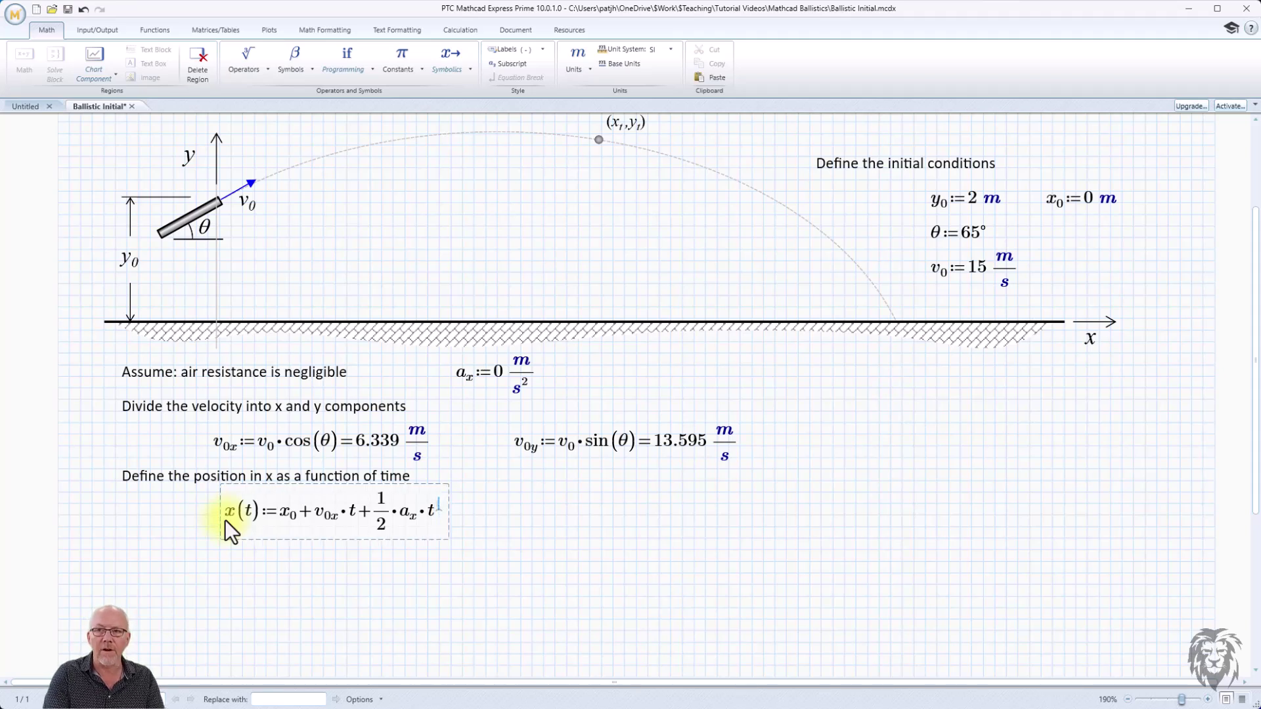
pyautogui.write('2')
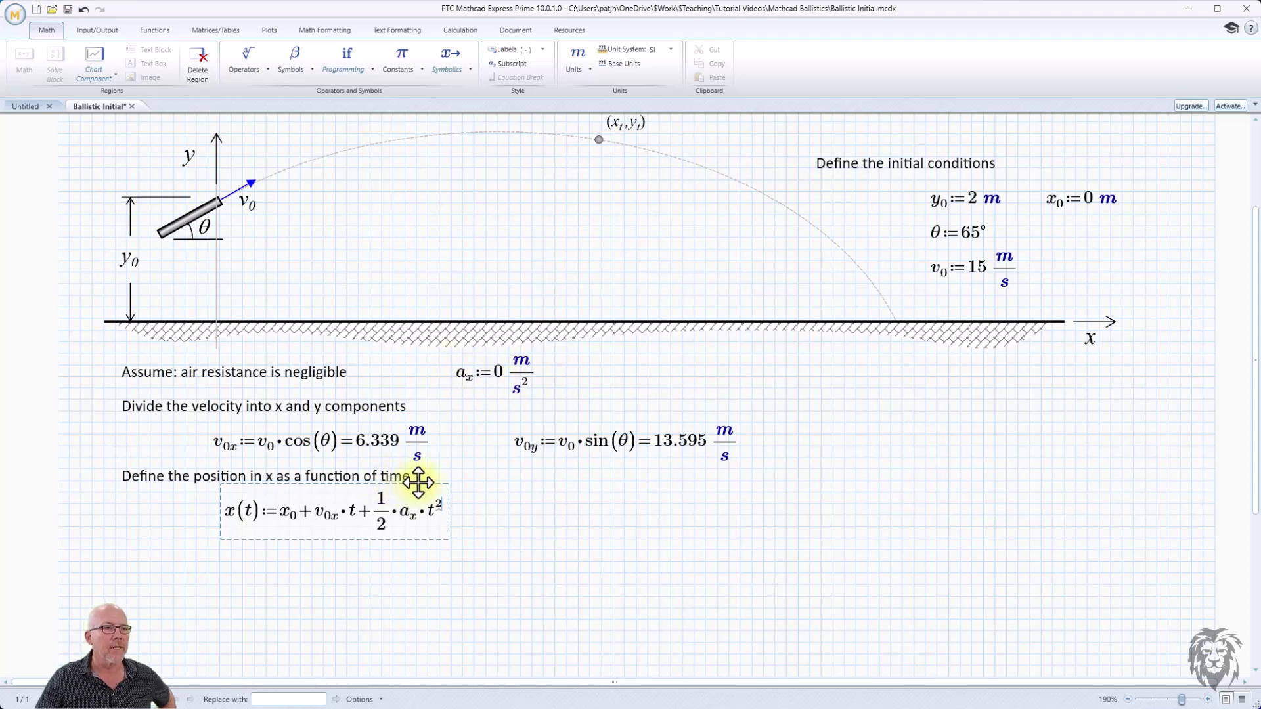
pyautogui.moveTo(419, 482); pyautogui.dragTo(409, 489)
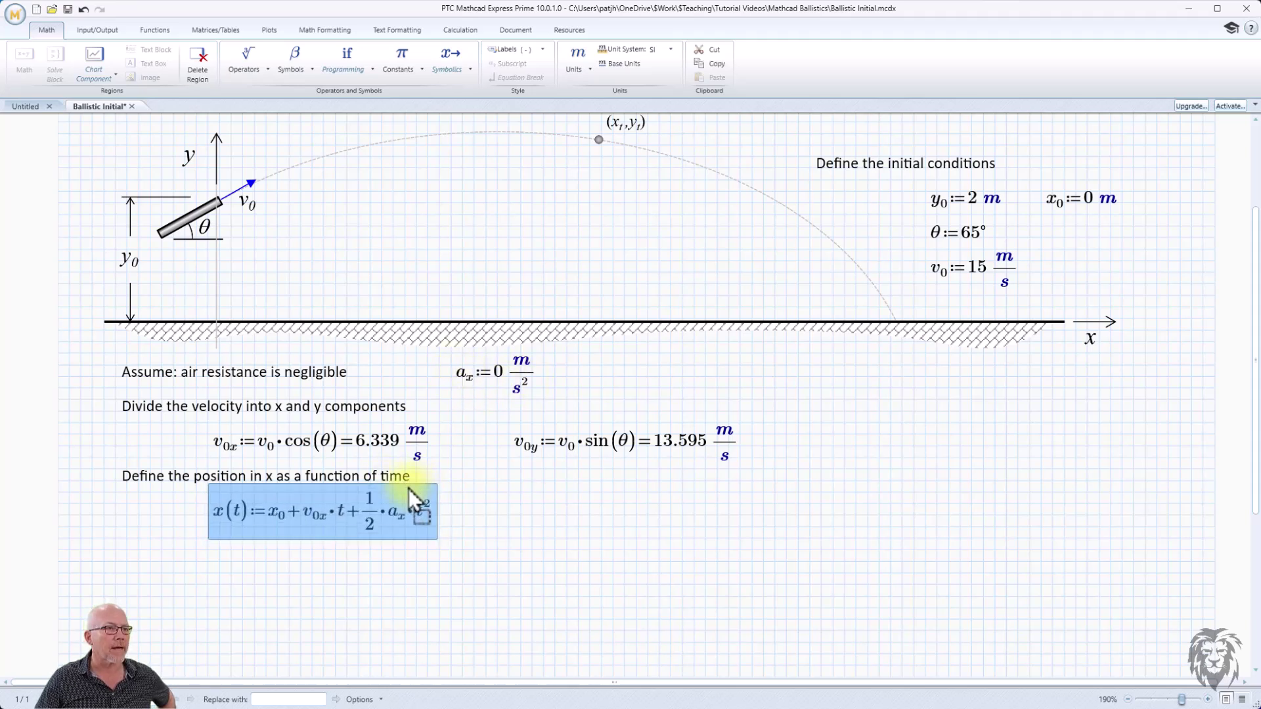
pyautogui.click(498, 550)
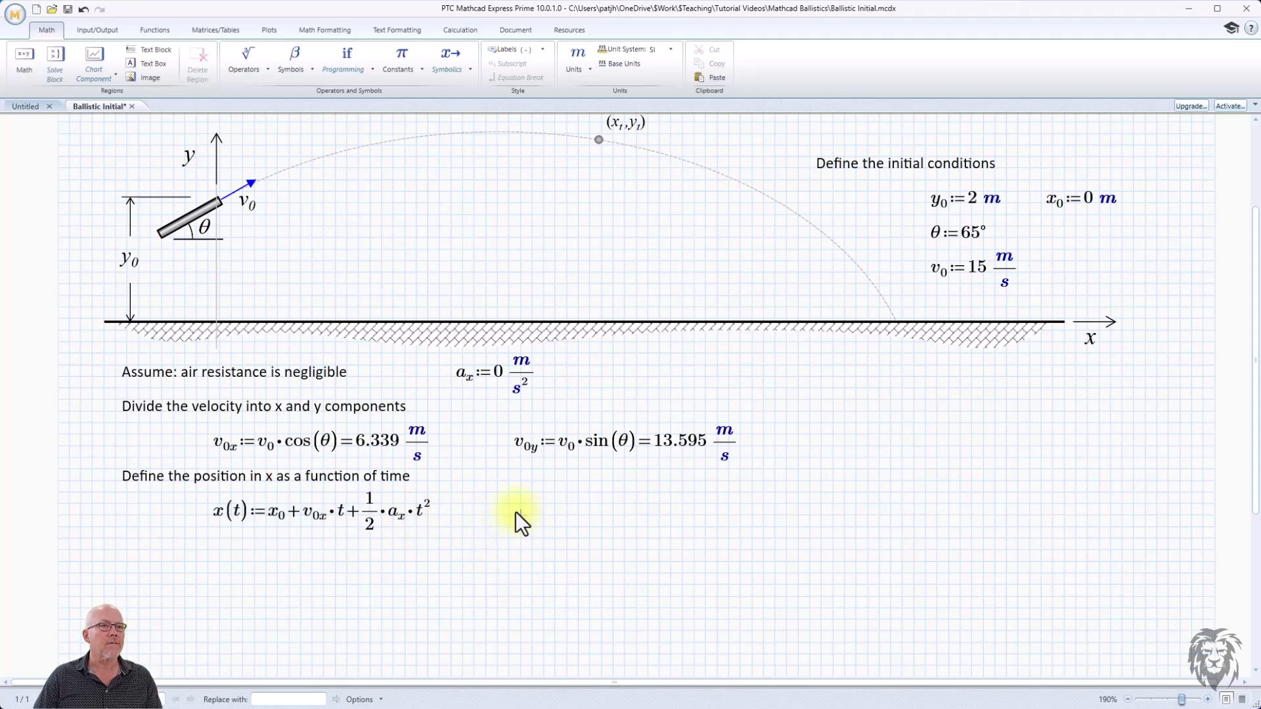
# Step: Add the text note "Test the function" beside the x(t) equation and move it level with the position note
pyautogui.click(647, 493)
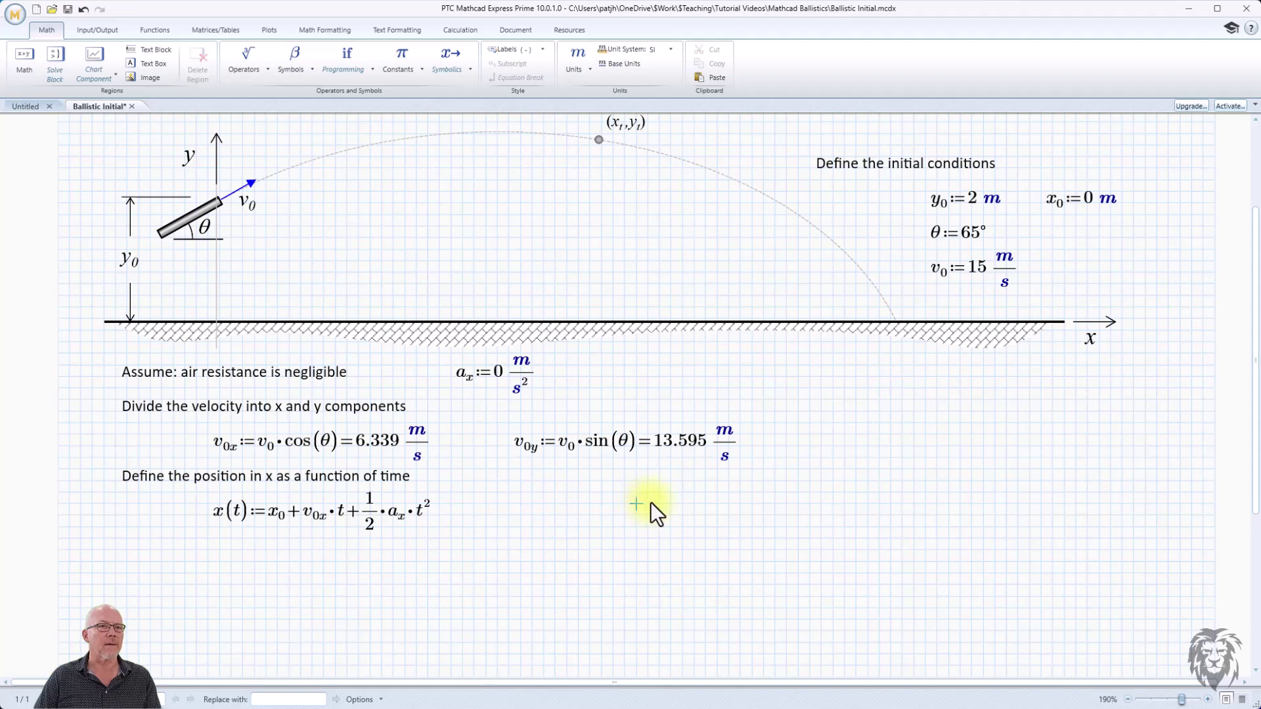
pyautogui.write('Te')
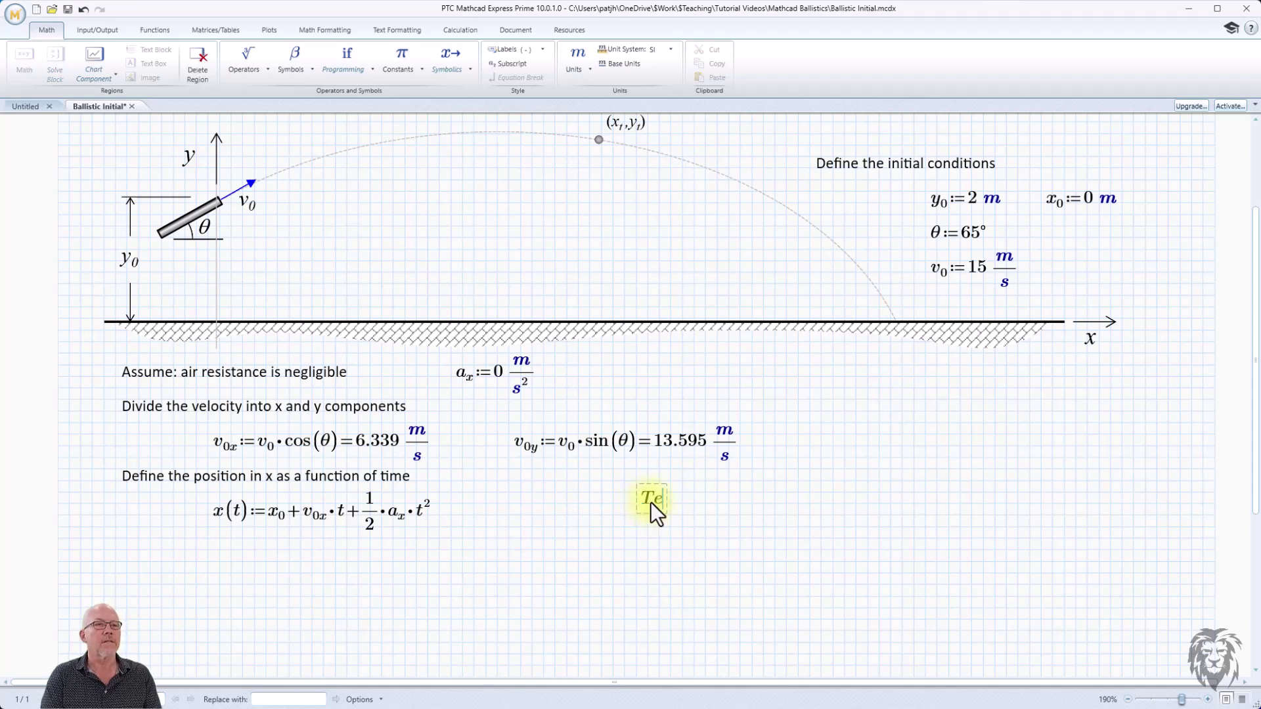
pyautogui.write('st the function')
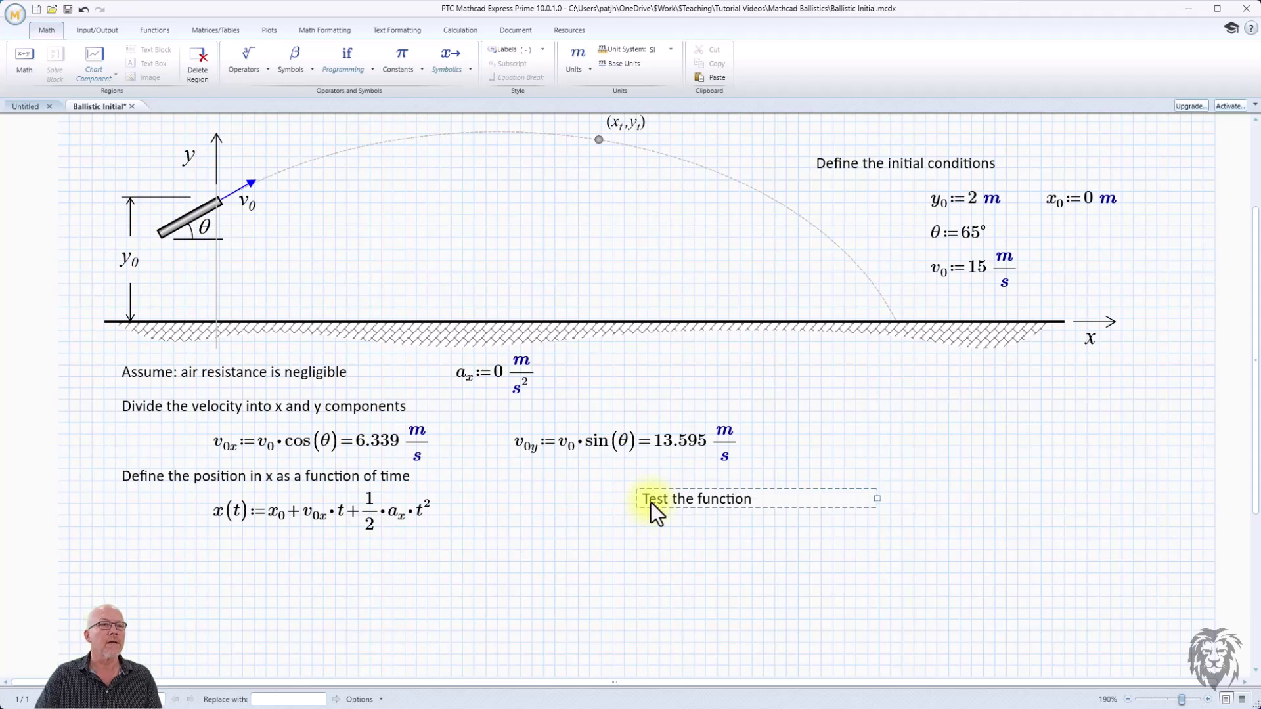
pyautogui.click(699, 586)
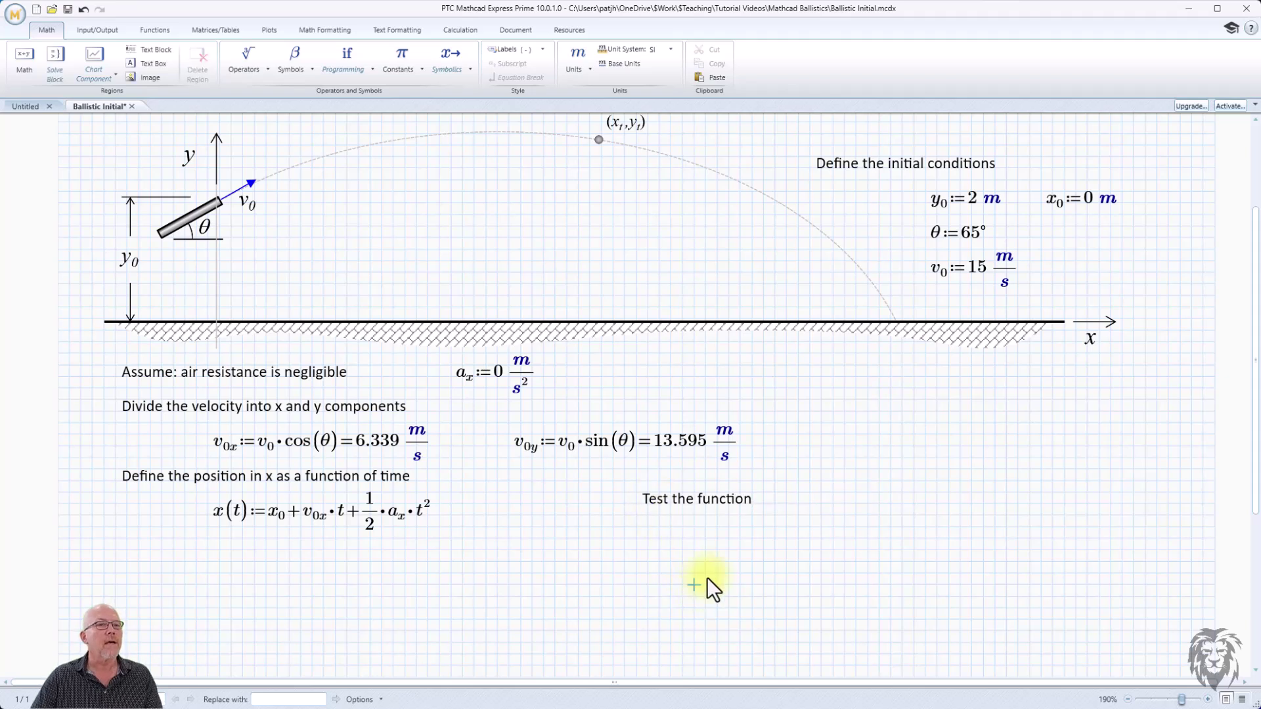
pyautogui.click(751, 498)
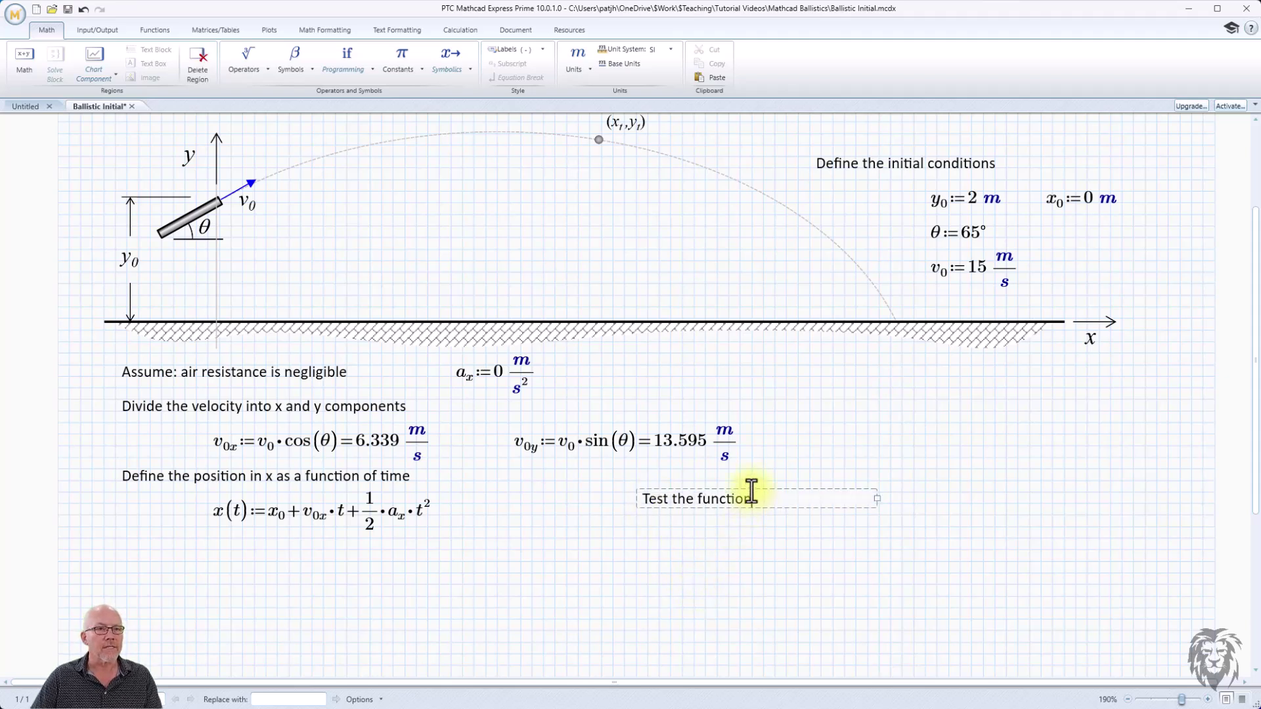
pyautogui.moveTo(751, 492); pyautogui.dragTo(747, 467)
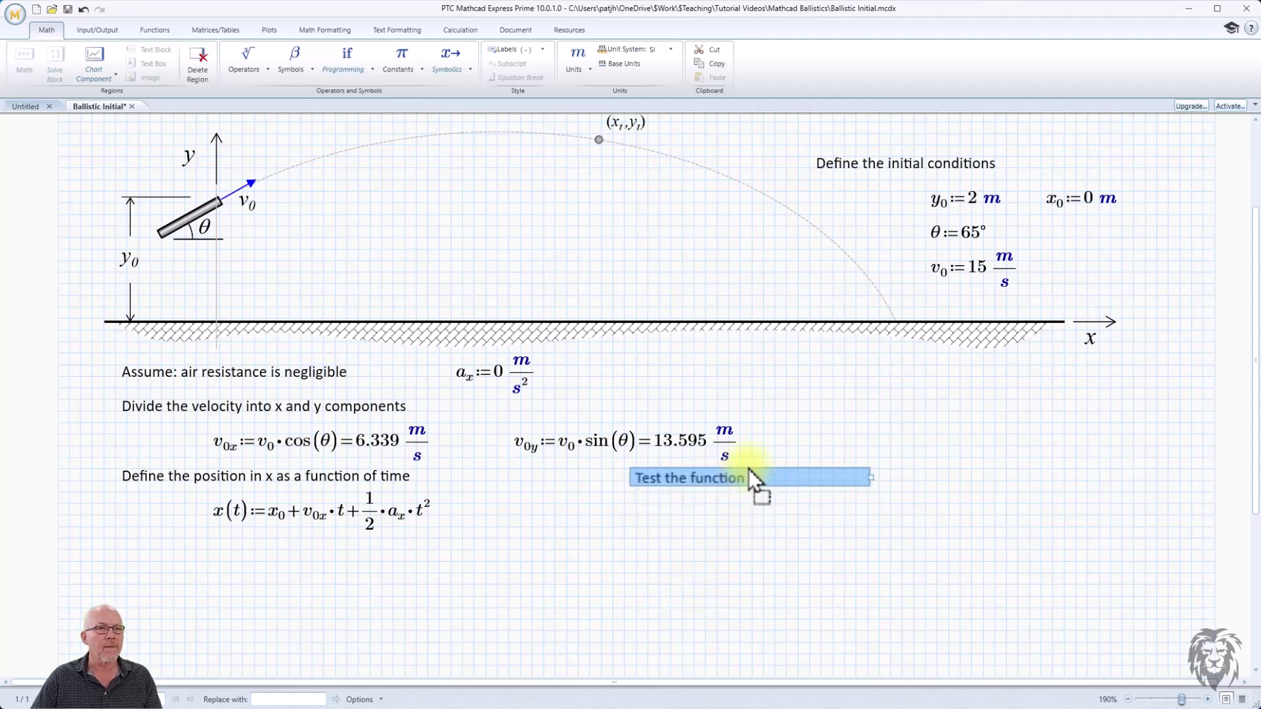
# Step: Evaluate x(3 s) numerically below the "Test the function" note
pyautogui.click(682, 503)
pyautogui.write('x(')
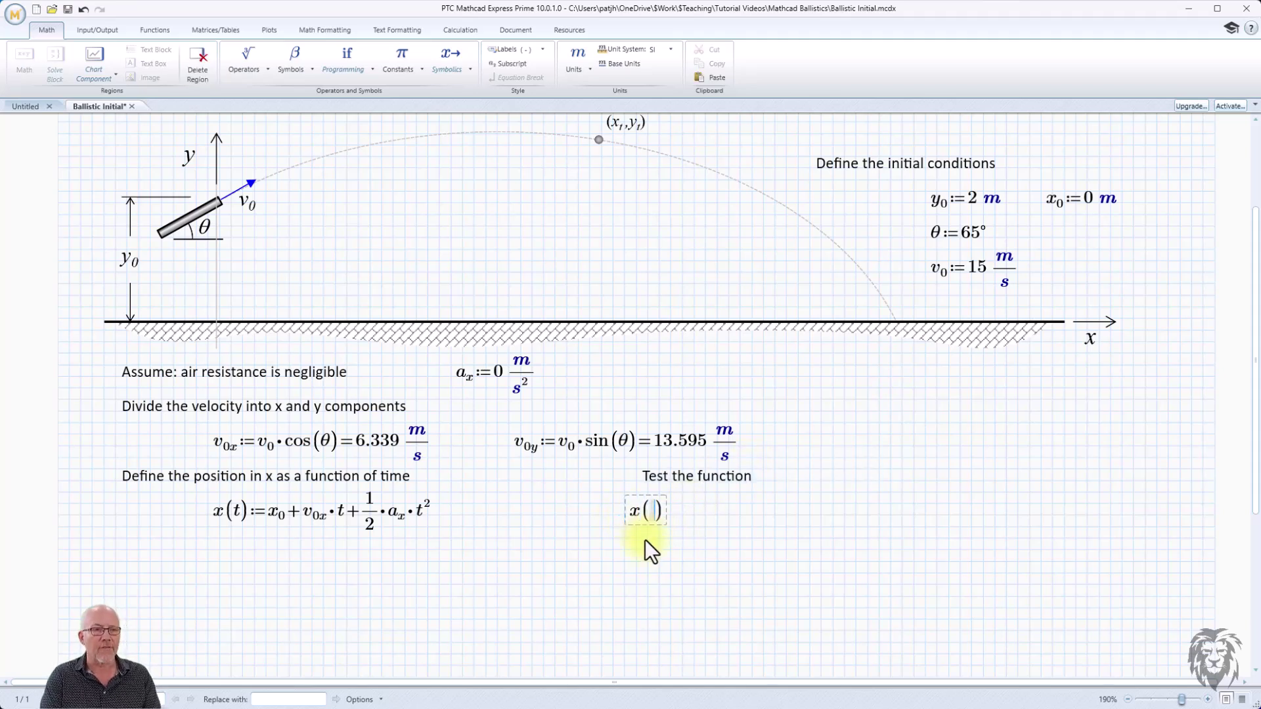
pyautogui.write('3')
pyautogui.write('*')
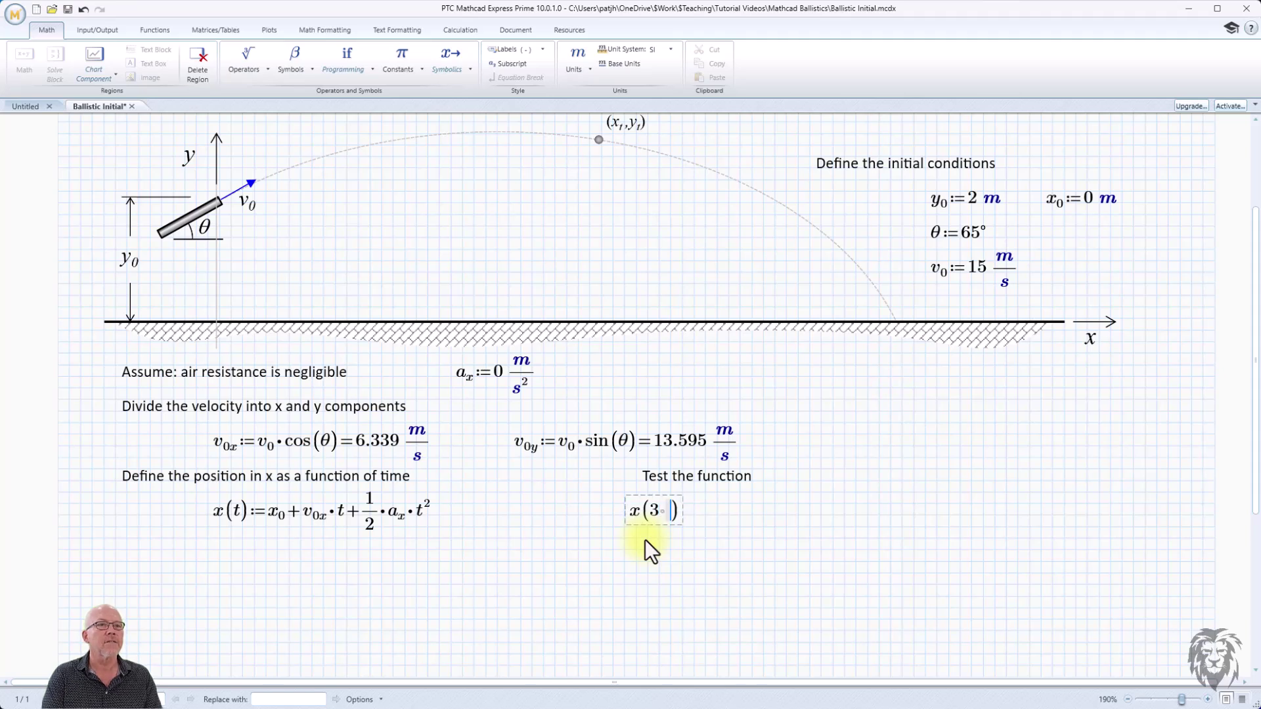
pyautogui.write('s')
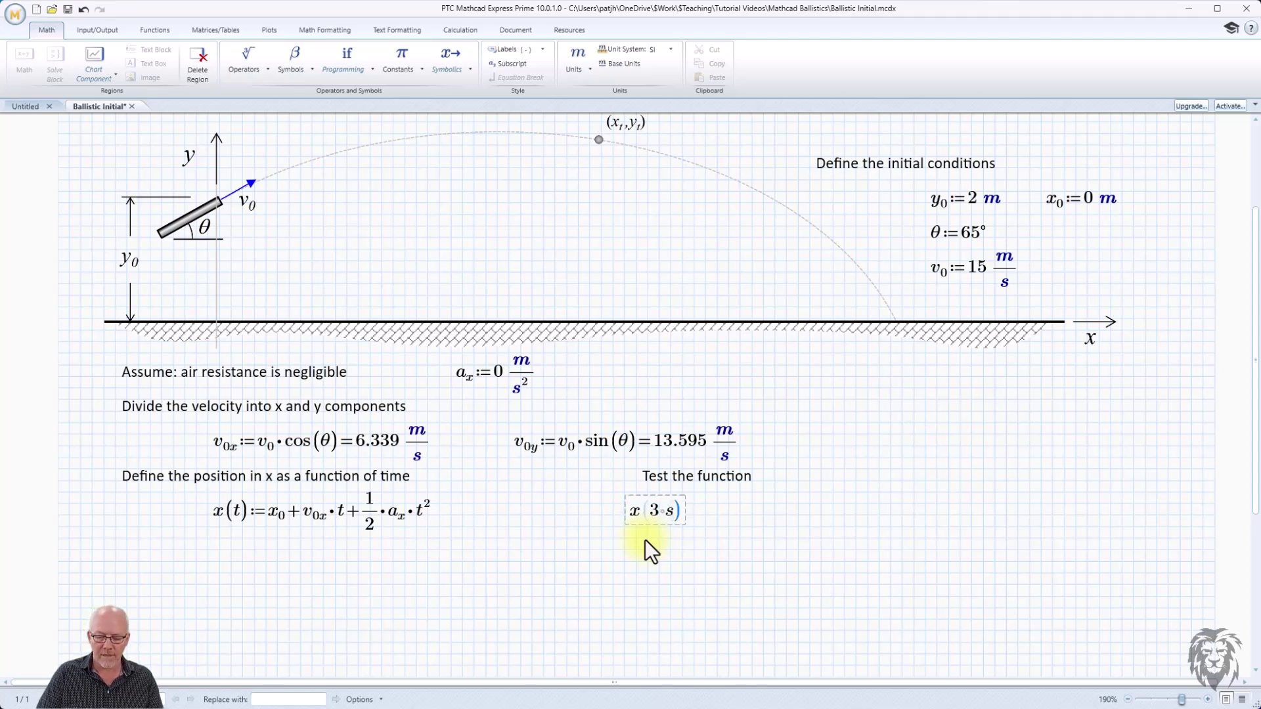
pyautogui.write('=19.018 m')
pyautogui.click(890, 515)
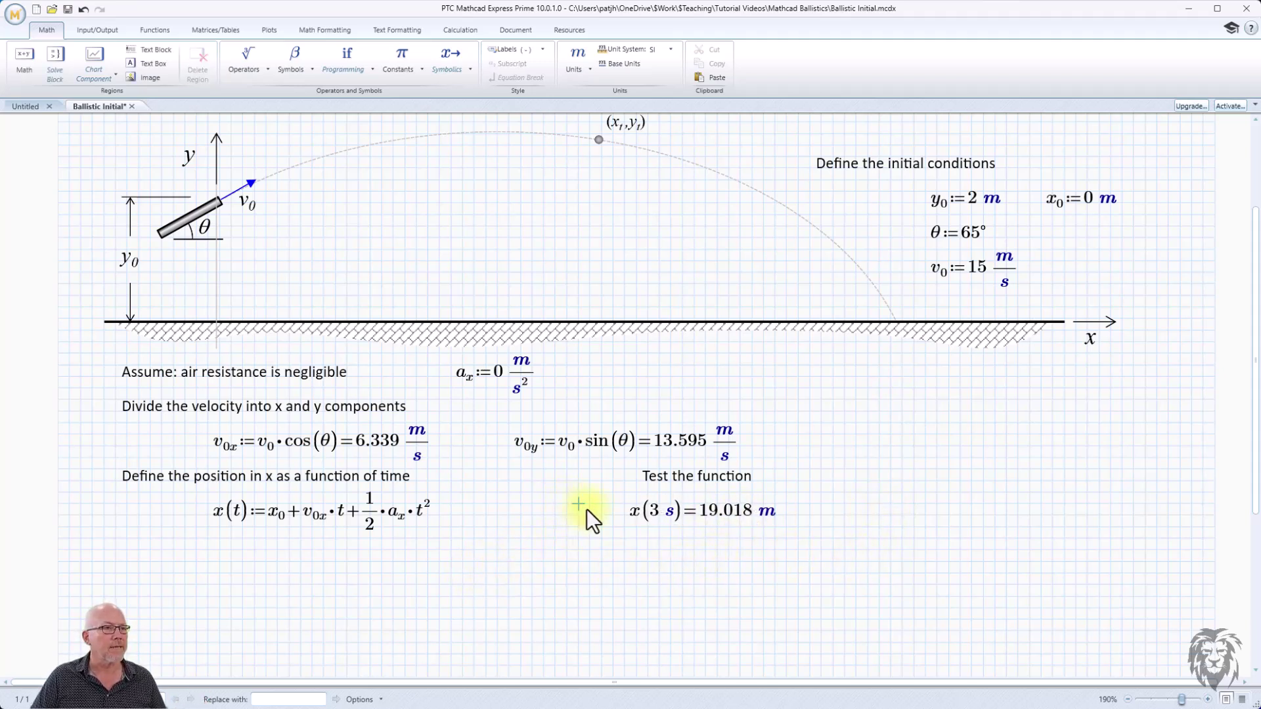
# Step: Move the x(3 s) evaluation and the "Test the function" note farther right, keeping the note directly above the evaluation
pyautogui.click(652, 522)
pyautogui.moveTo(655, 525); pyautogui.dragTo(889, 530)
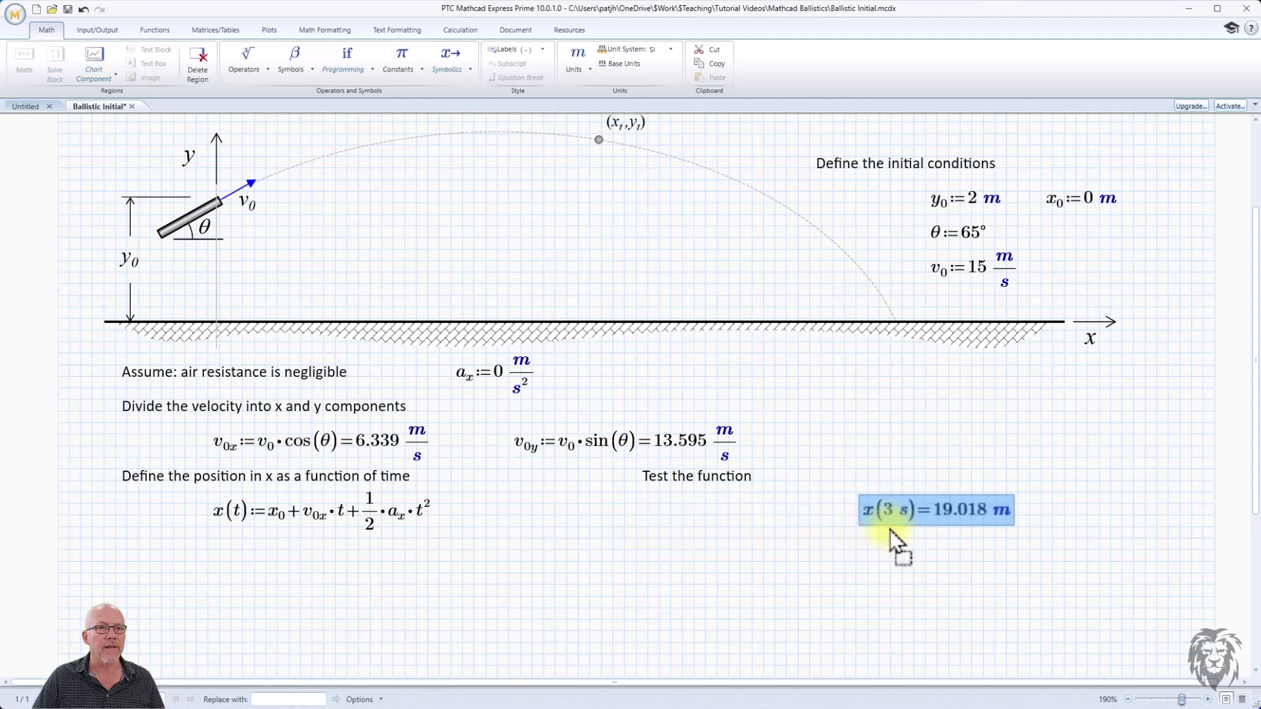
pyautogui.click(692, 466)
pyautogui.moveTo(692, 466); pyautogui.dragTo(879, 472)
pyautogui.click(786, 539)
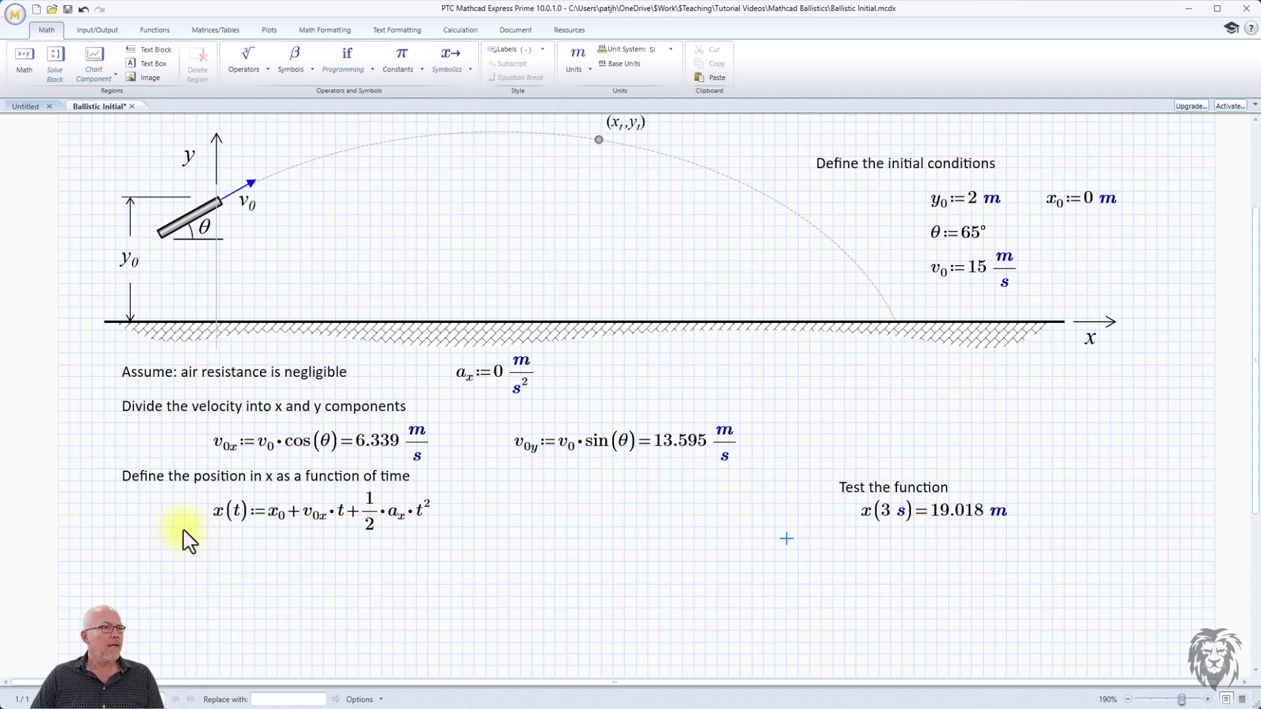
# Step: Duplicate the x position note and the x(t) definition together, placing the copies below the originals and aligned with them
pyautogui.moveTo(155, 495); pyautogui.dragTo(160, 502)
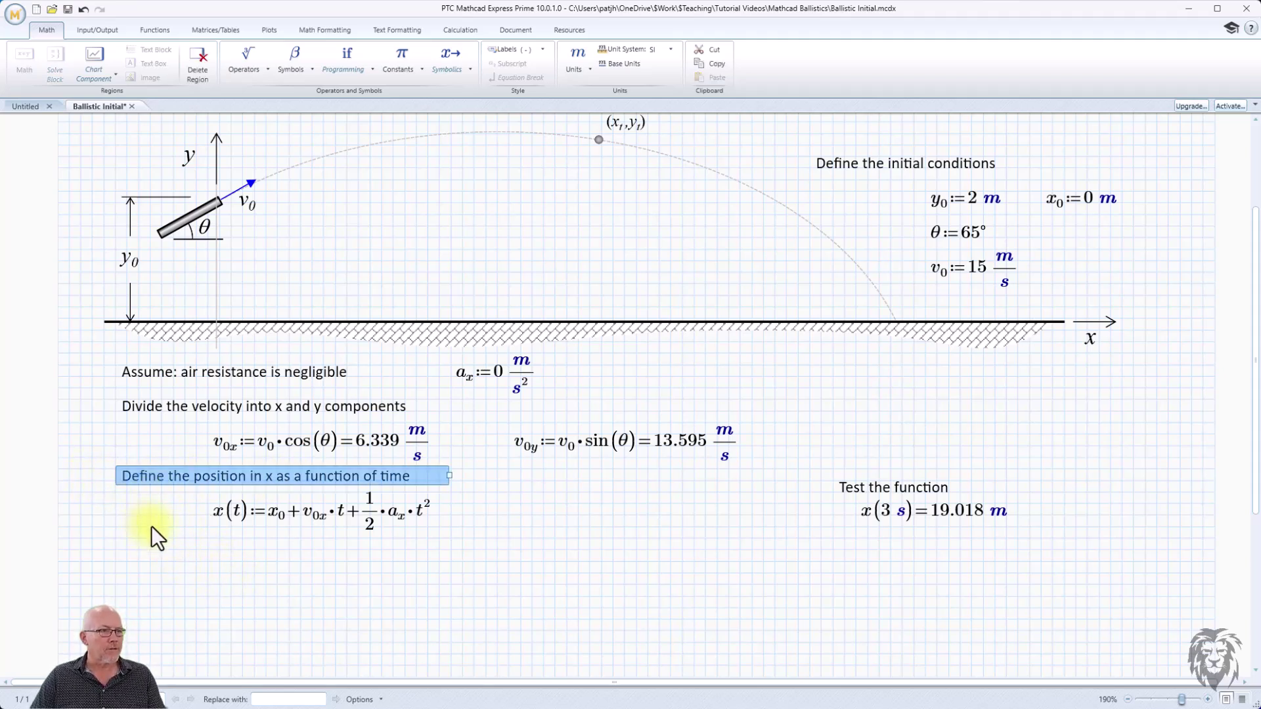
pyautogui.moveTo(90, 473); pyautogui.dragTo(262, 561)
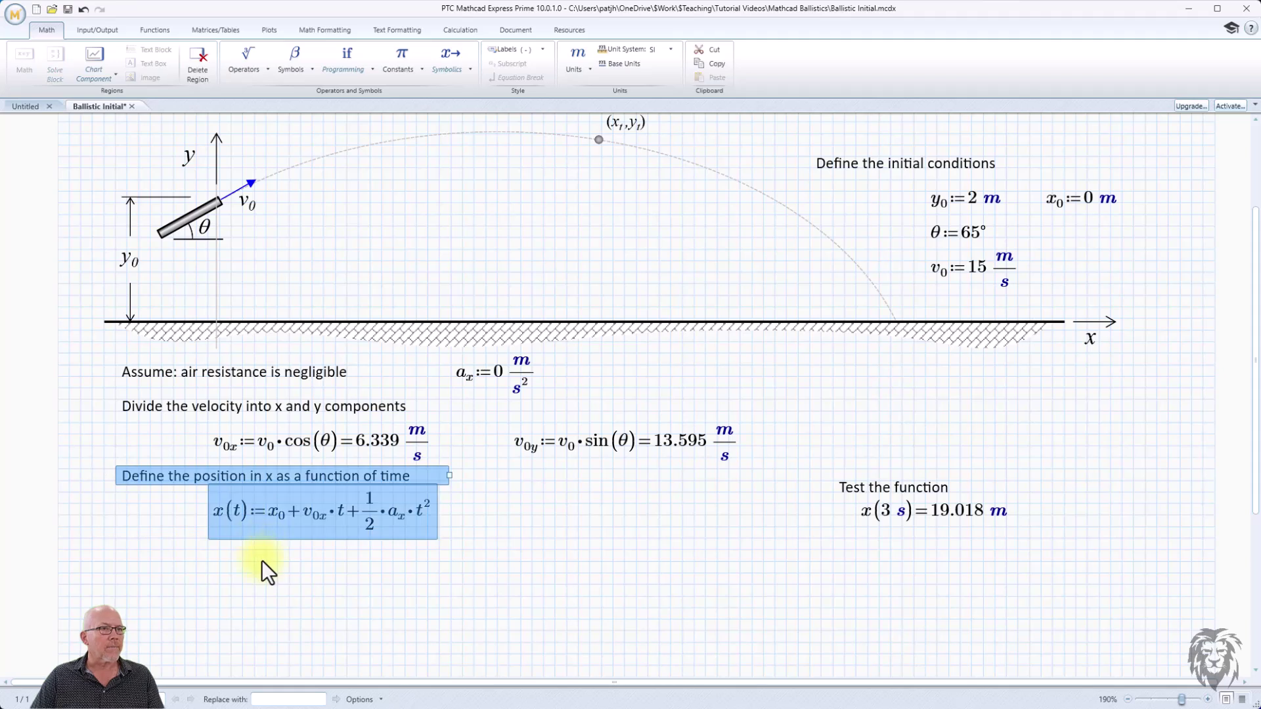
pyautogui.hotkey('ctrl', 'c')
pyautogui.click(124, 558)
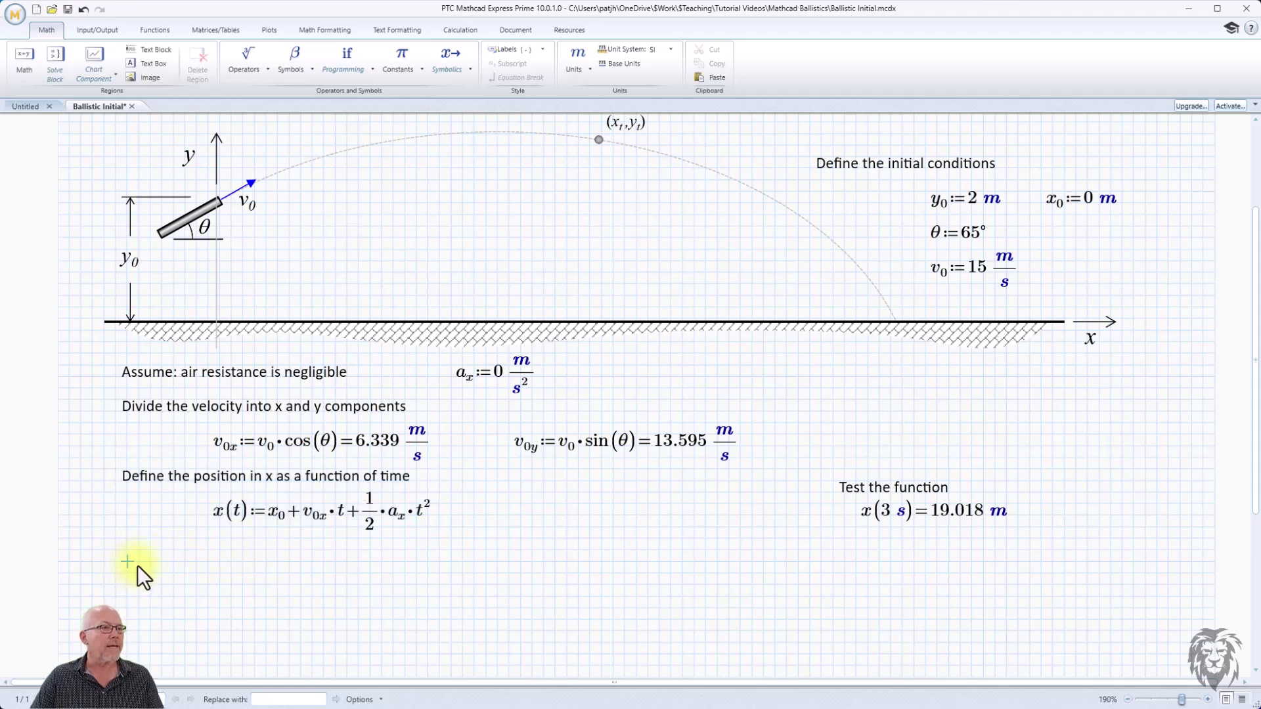
pyautogui.hotkey('ctrl', 'v')
pyautogui.moveTo(184, 543); pyautogui.dragTo(172, 530)
pyautogui.click(174, 596)
# Step: Change x to y in the copied position note and rename the copied function to y(t)
pyautogui.doubleClick(269, 545)
pyautogui.write('y')
pyautogui.click(150, 608)
pyautogui.click(216, 581)
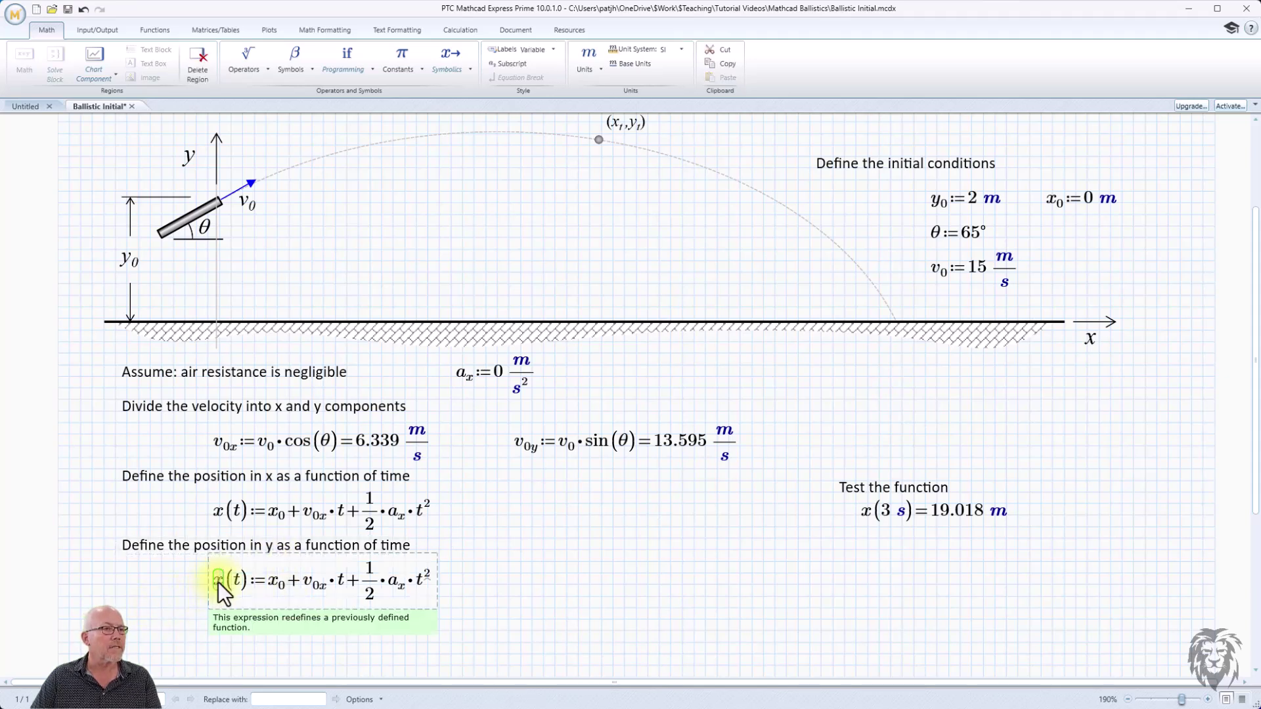
pyautogui.write('y')
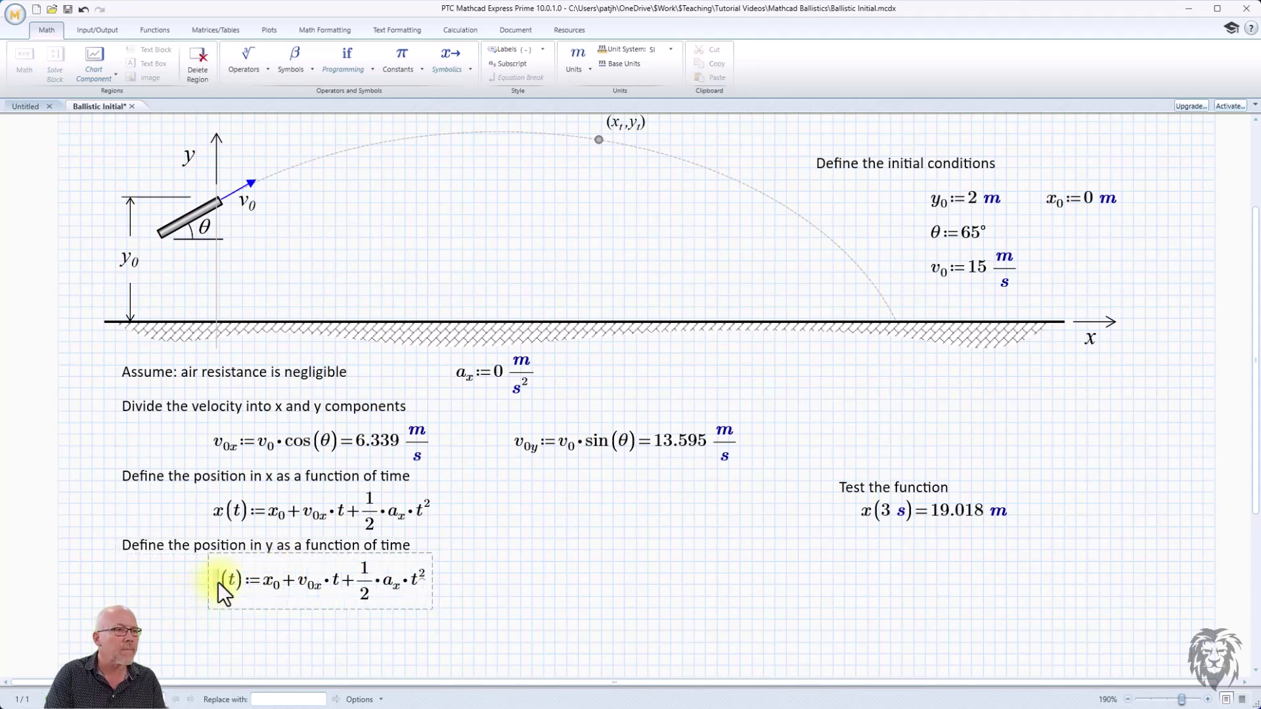
pyautogui.click(277, 581)
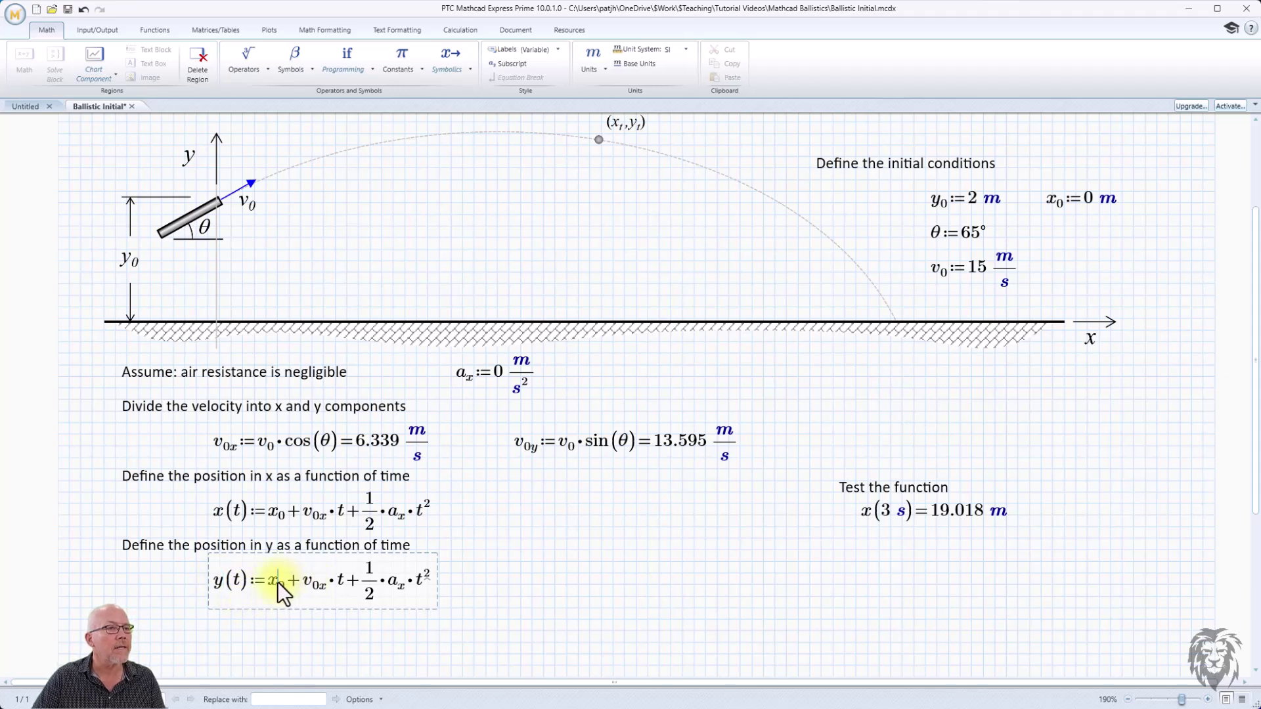
pyautogui.press('BackSpace')
pyautogui.write('y')
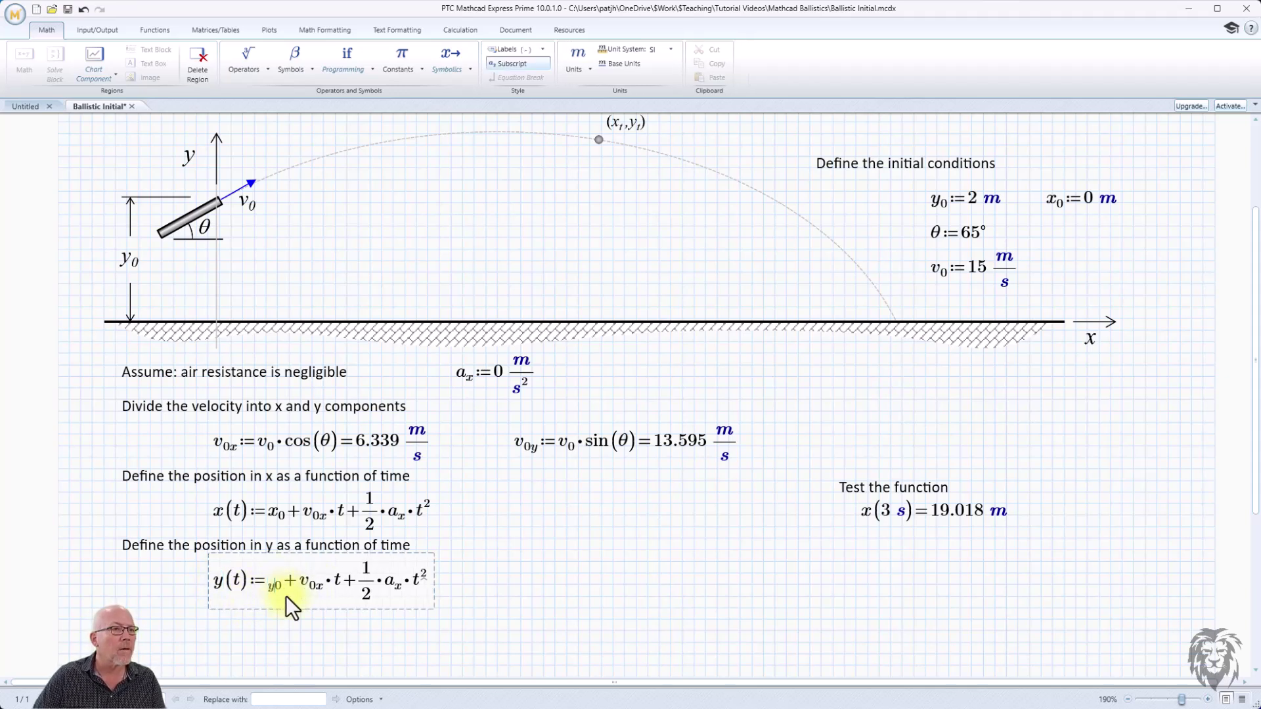
pyautogui.press('BackSpace')
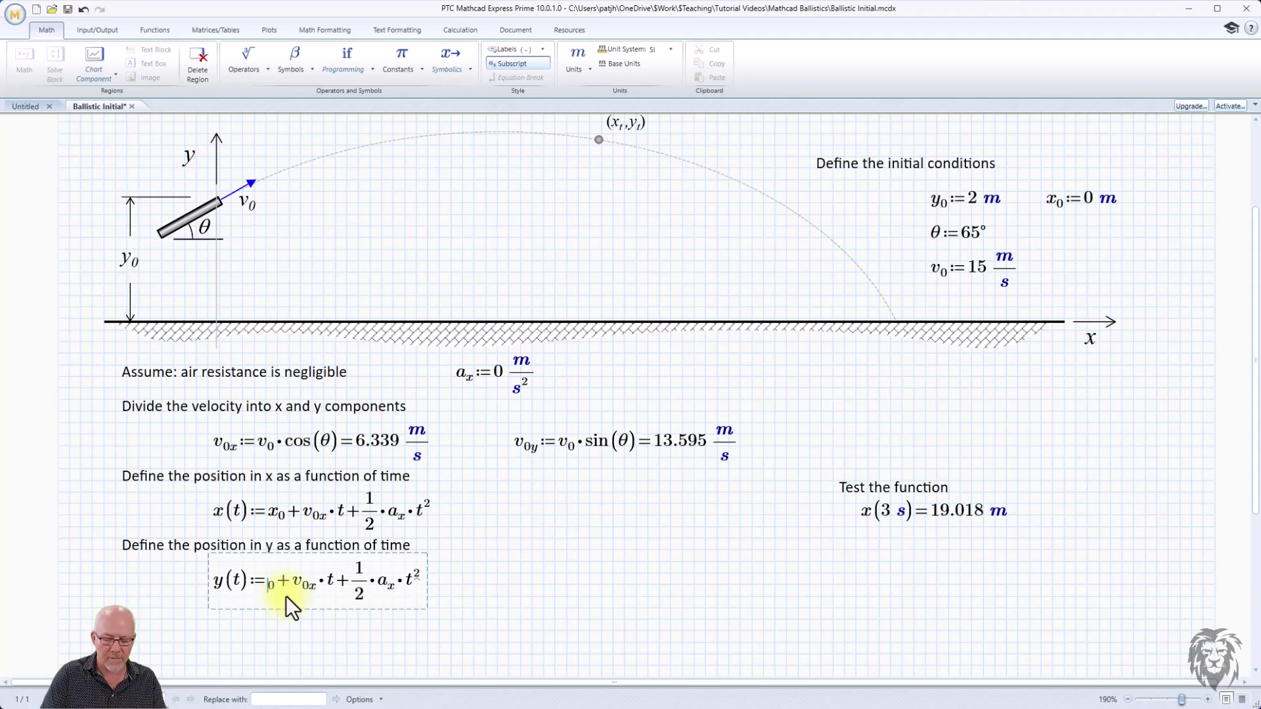
pyautogui.write('x')
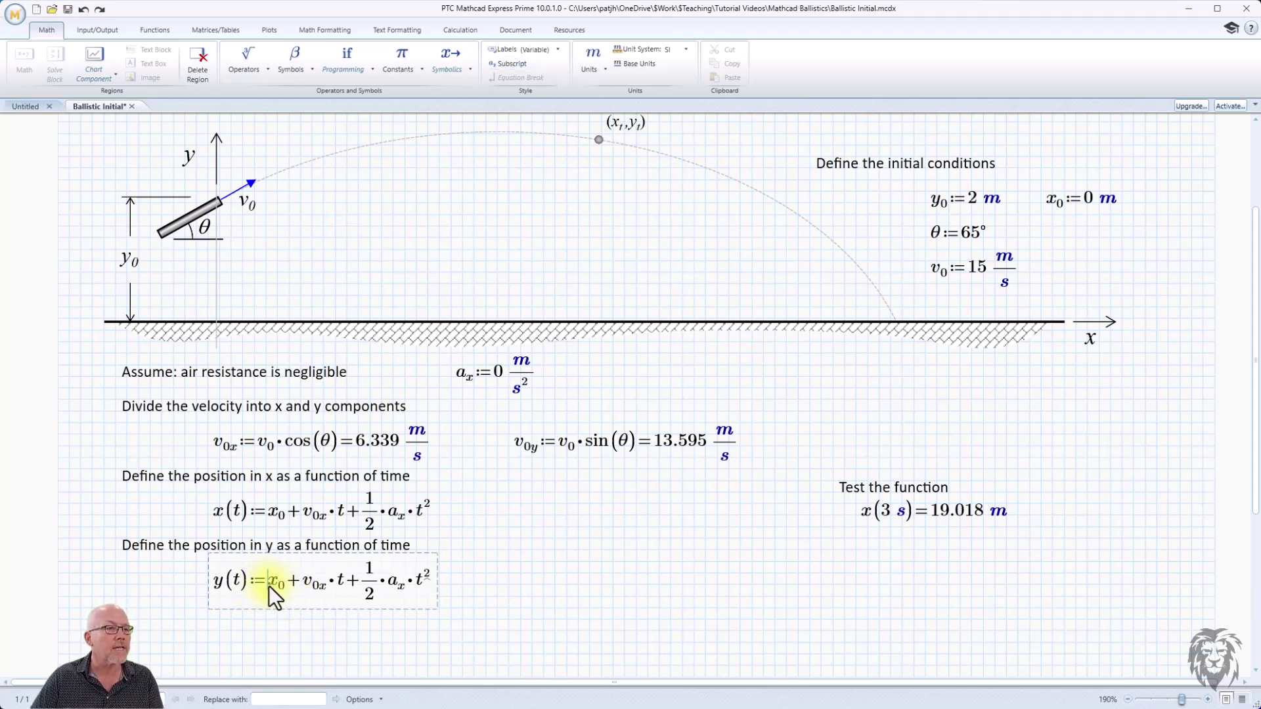
# Step: Replace x_0 with y_0 and v_0x with v_0y in the y(t) definition
pyautogui.write('y')
pyautogui.press('Delete')
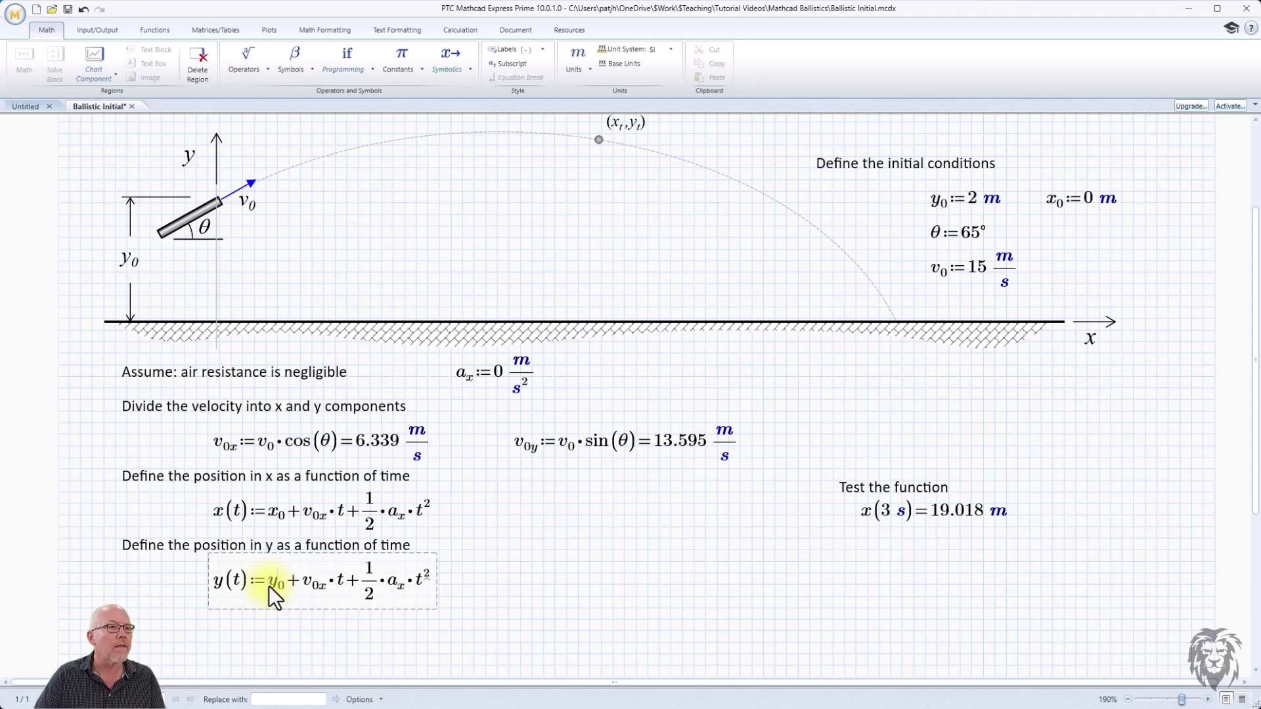
pyautogui.click(321, 588)
pyautogui.press('BackSpace')
pyautogui.write('y')
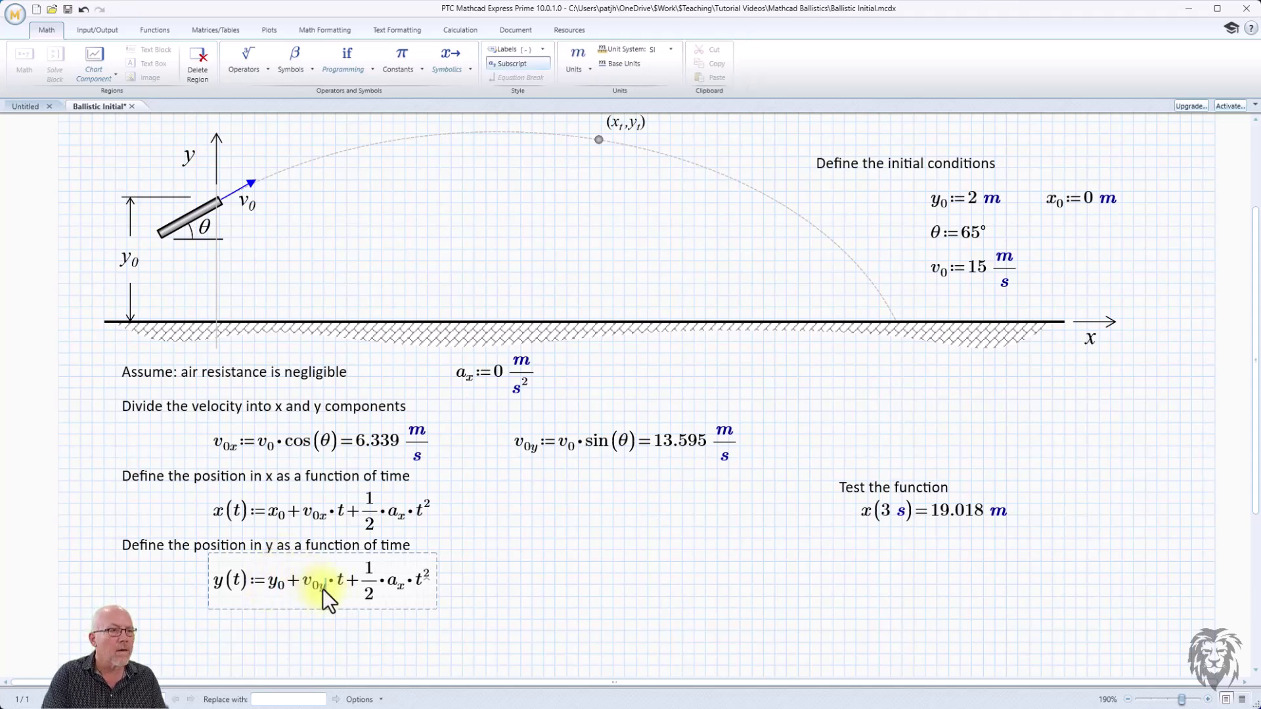
# Step: Replace the acceleration a_x with -g in the y(t) definition
pyautogui.click(401, 585)
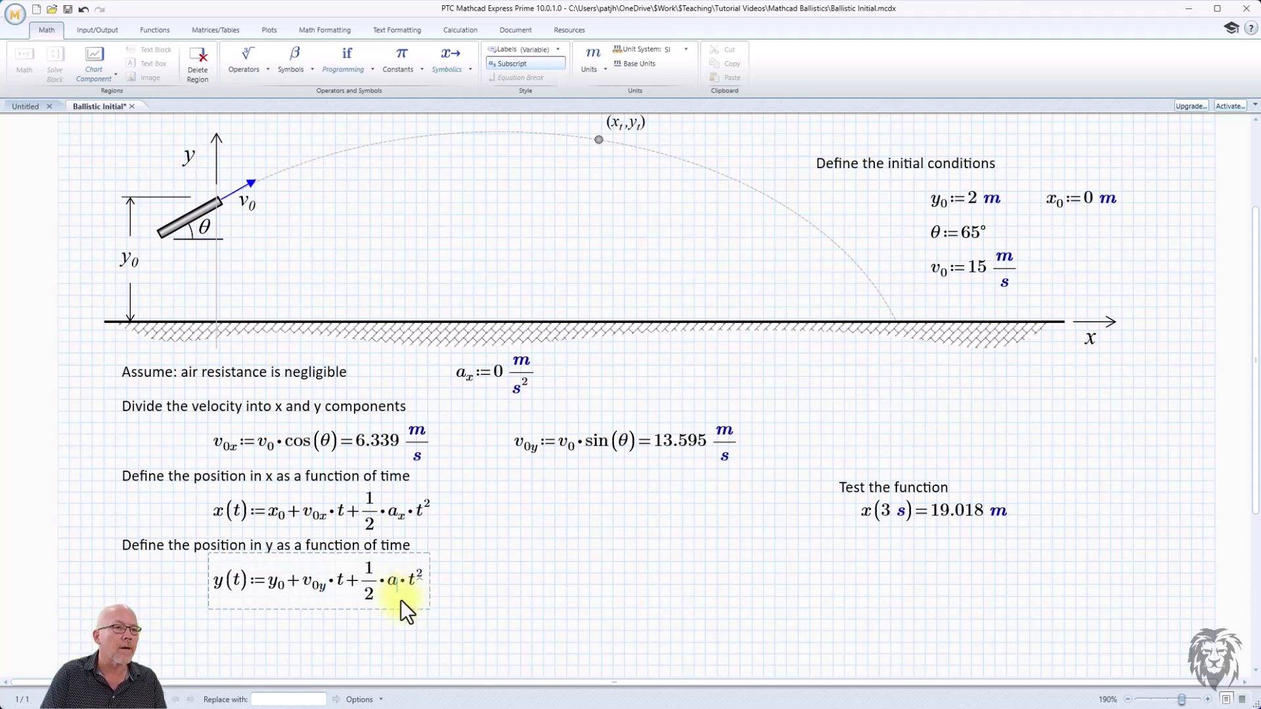
pyautogui.press('BackSpace')
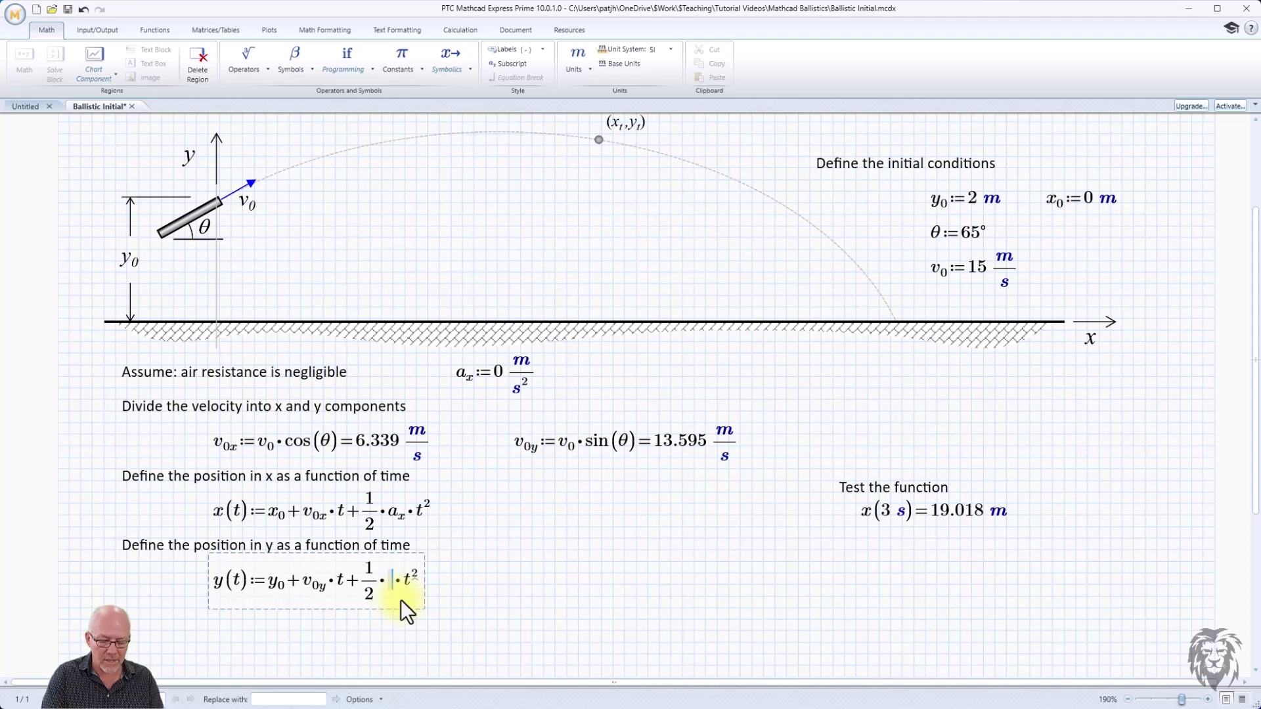
pyautogui.write('-')
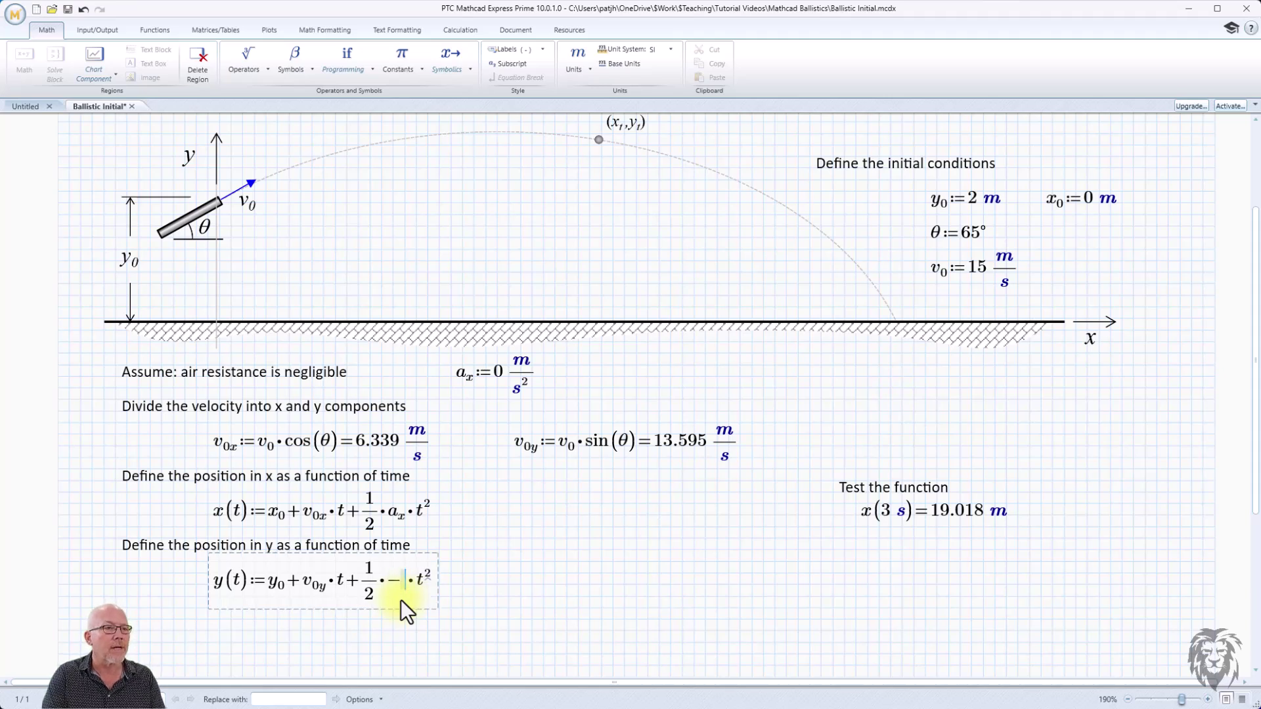
pyautogui.write('g')
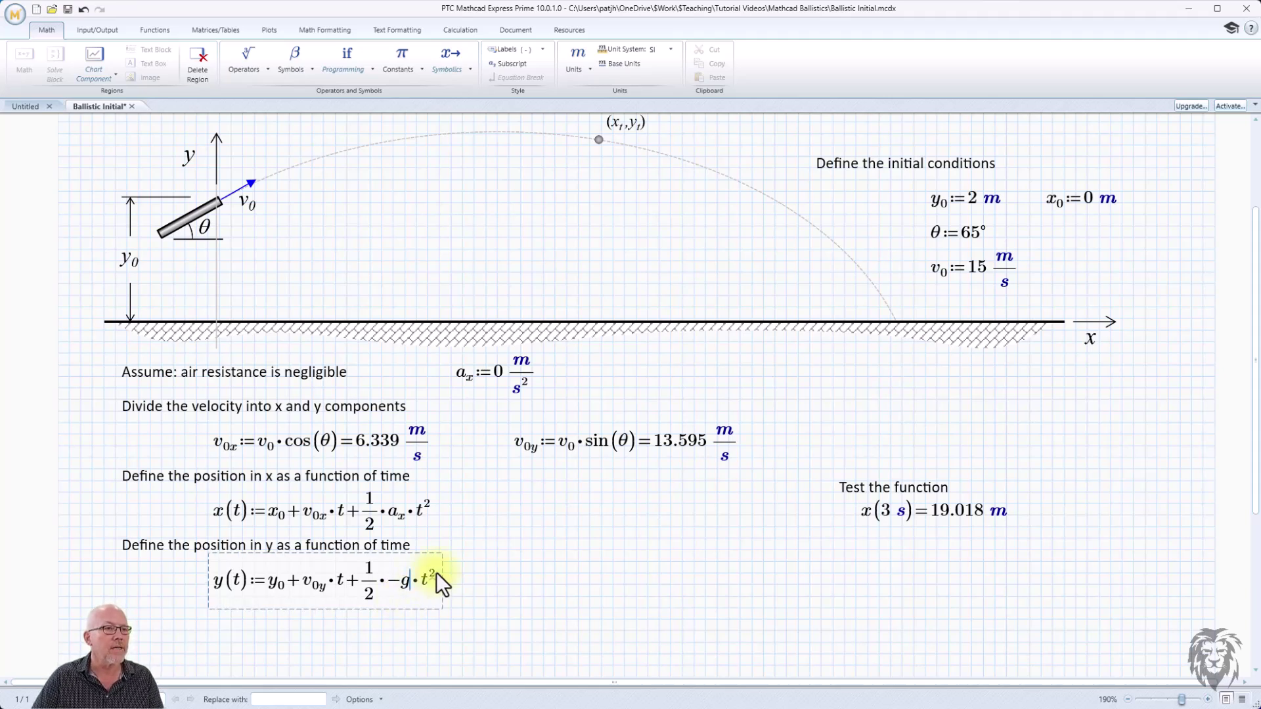
pyautogui.click(497, 585)
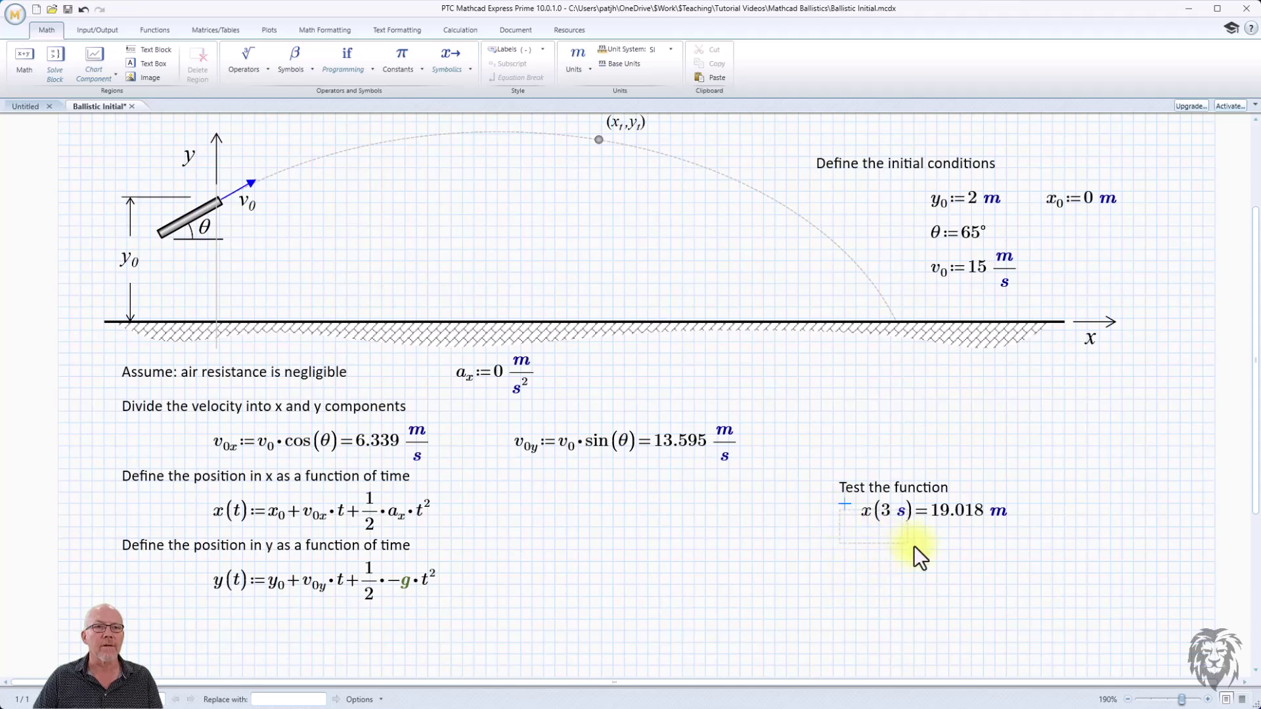
# Step: Duplicate the x(3 s) evaluation level with the y(t) definition, align it below the original, and change it to y(3 s)
pyautogui.moveTo(912, 546); pyautogui.dragTo(912, 549)
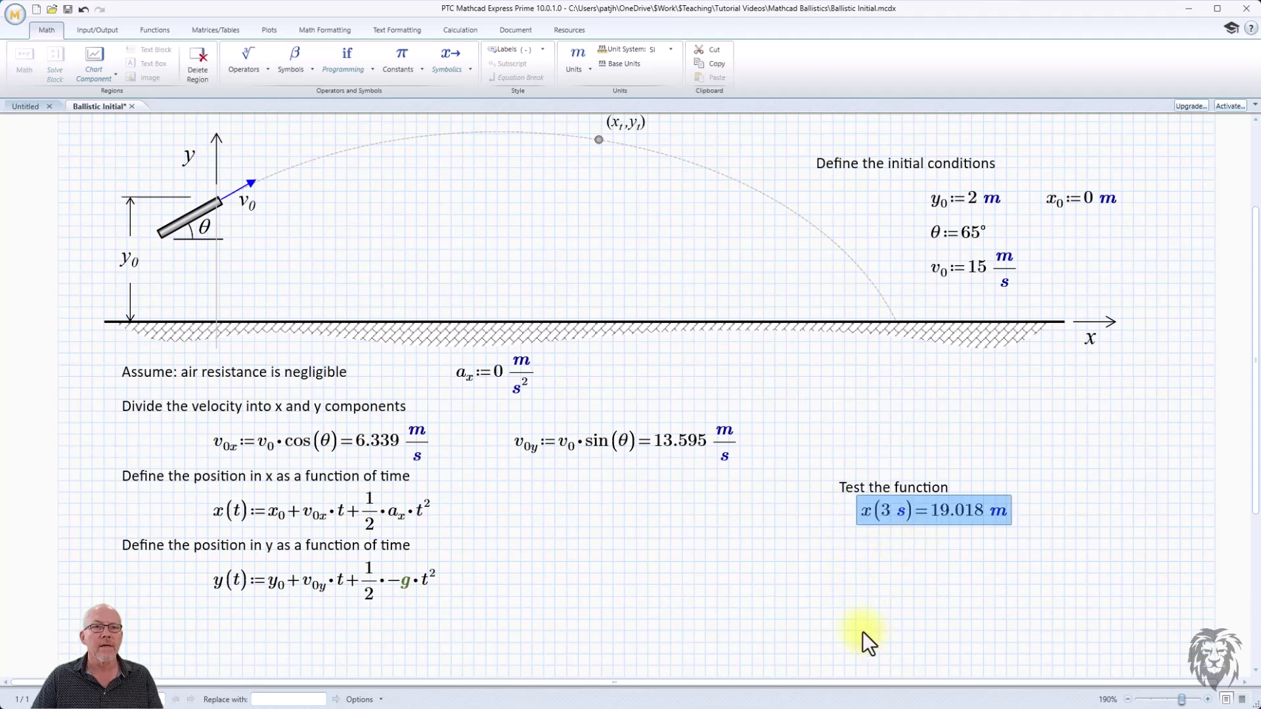
pyautogui.click(837, 589)
pyautogui.hotkey('ctrl', 'v')
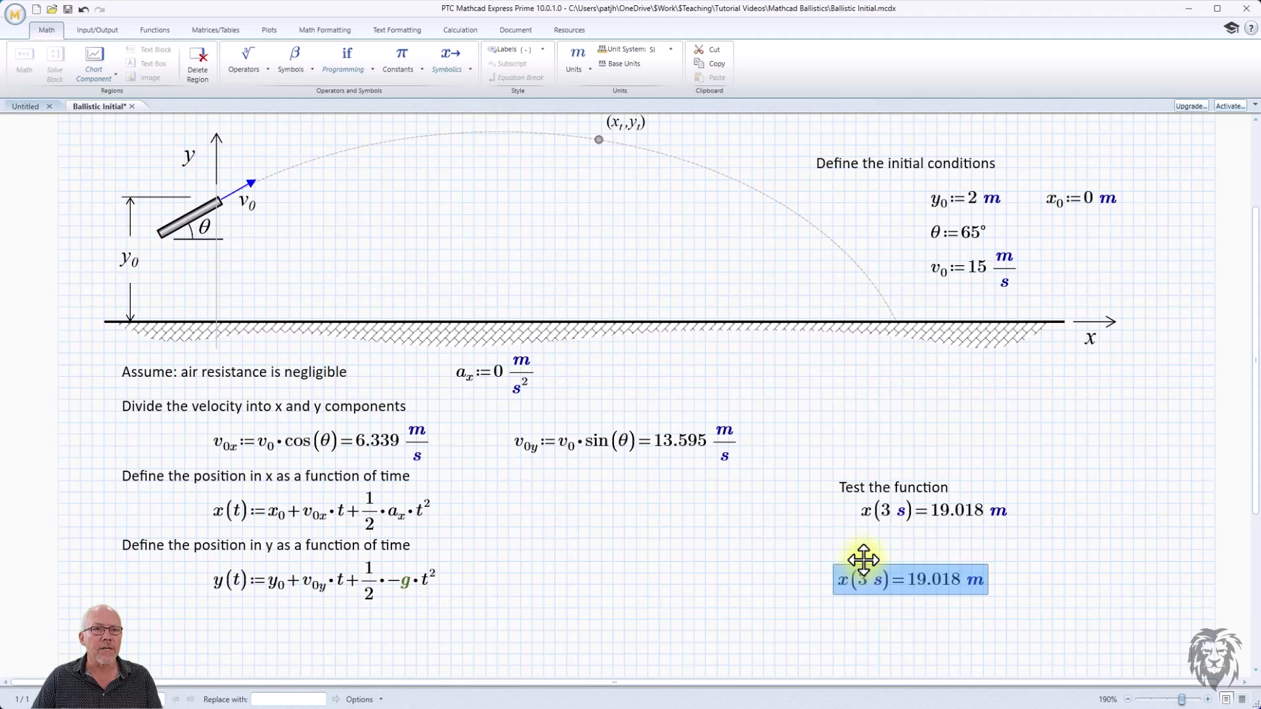
pyautogui.moveTo(862, 559); pyautogui.dragTo(888, 561)
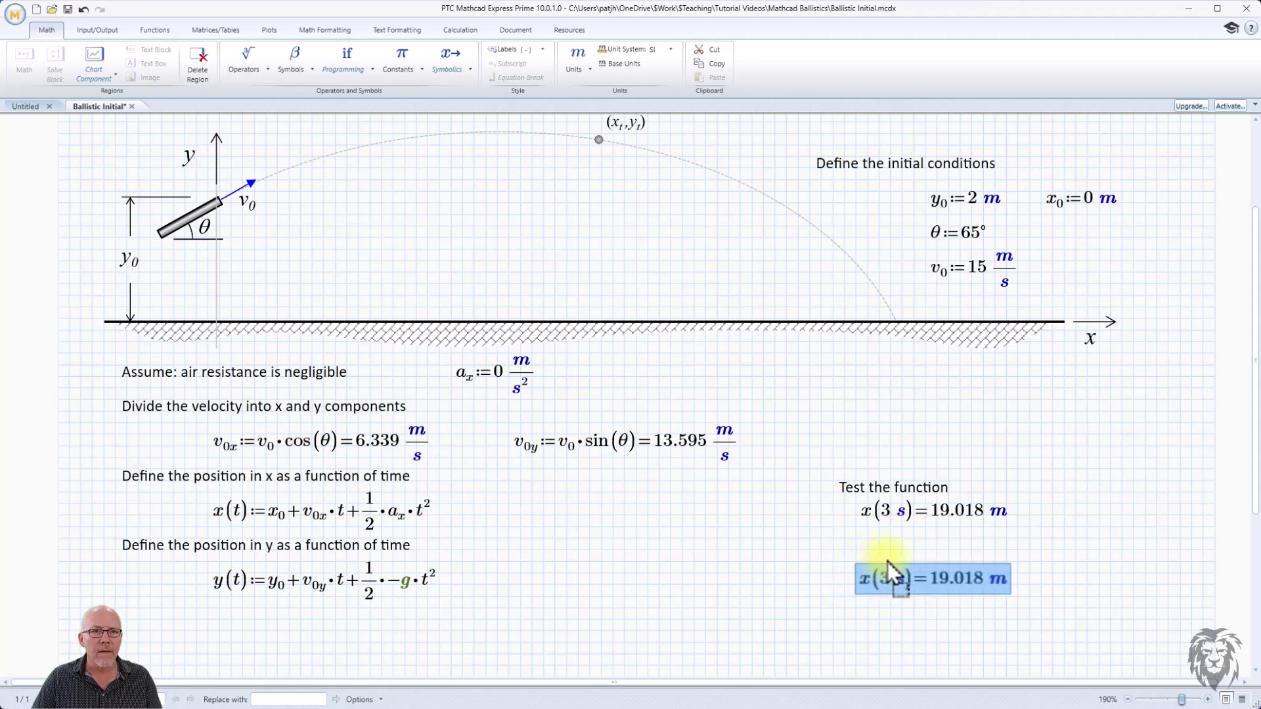
pyautogui.click(873, 583)
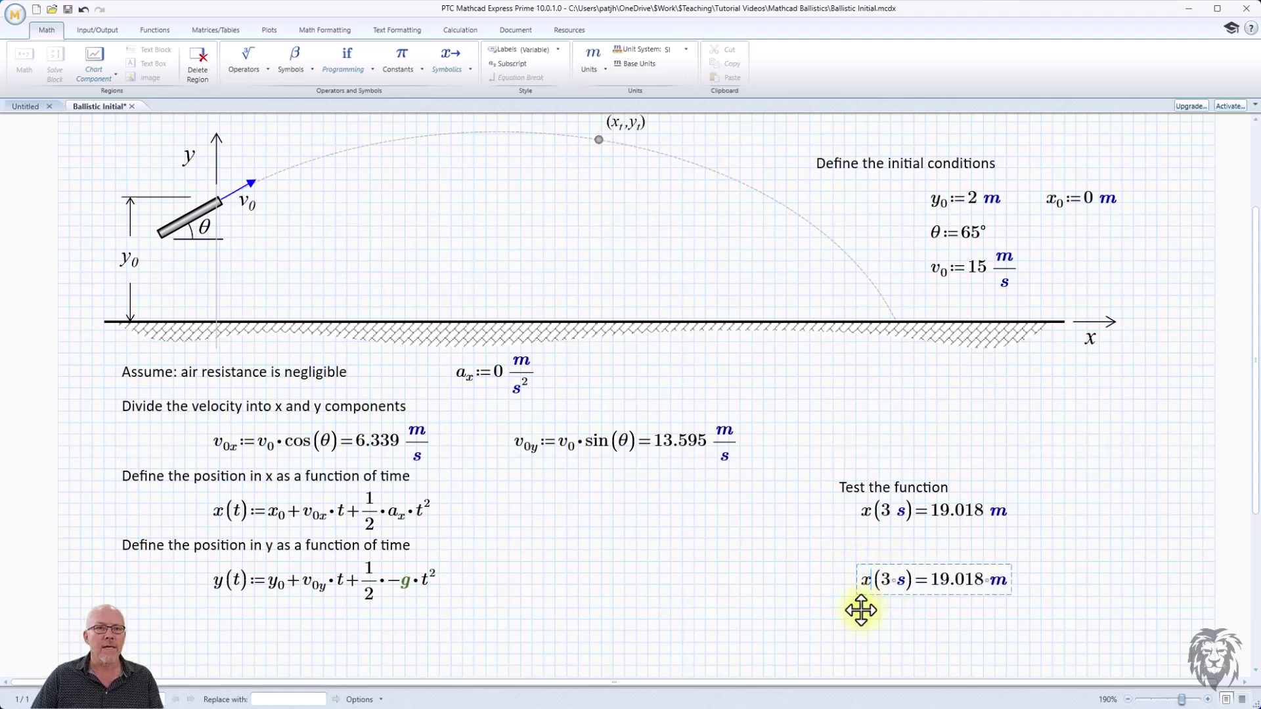
pyautogui.press('BackSpace')
pyautogui.write('y')
pyautogui.click(948, 642)
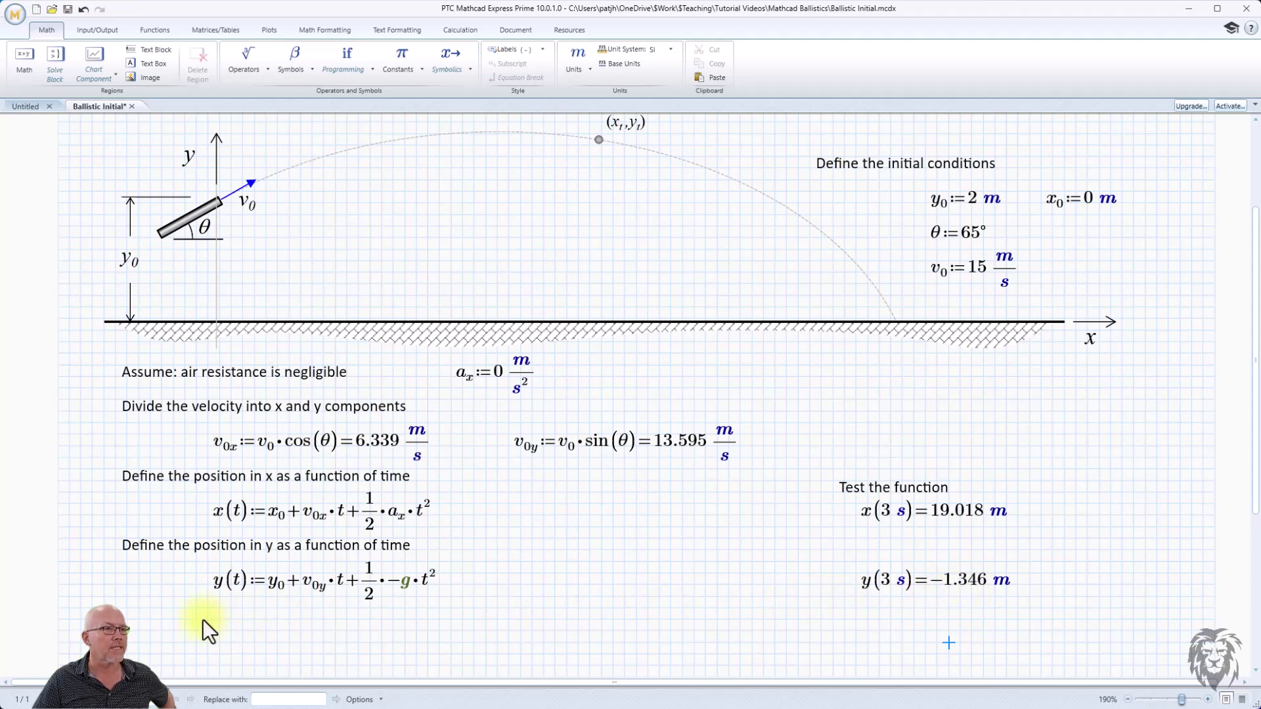
# Step: Add the text note "At what time and where does the ball land?" below the y(t) definition
pyautogui.scroll(-2, 909, 582)
pyautogui.scroll(-1, 908, 582)
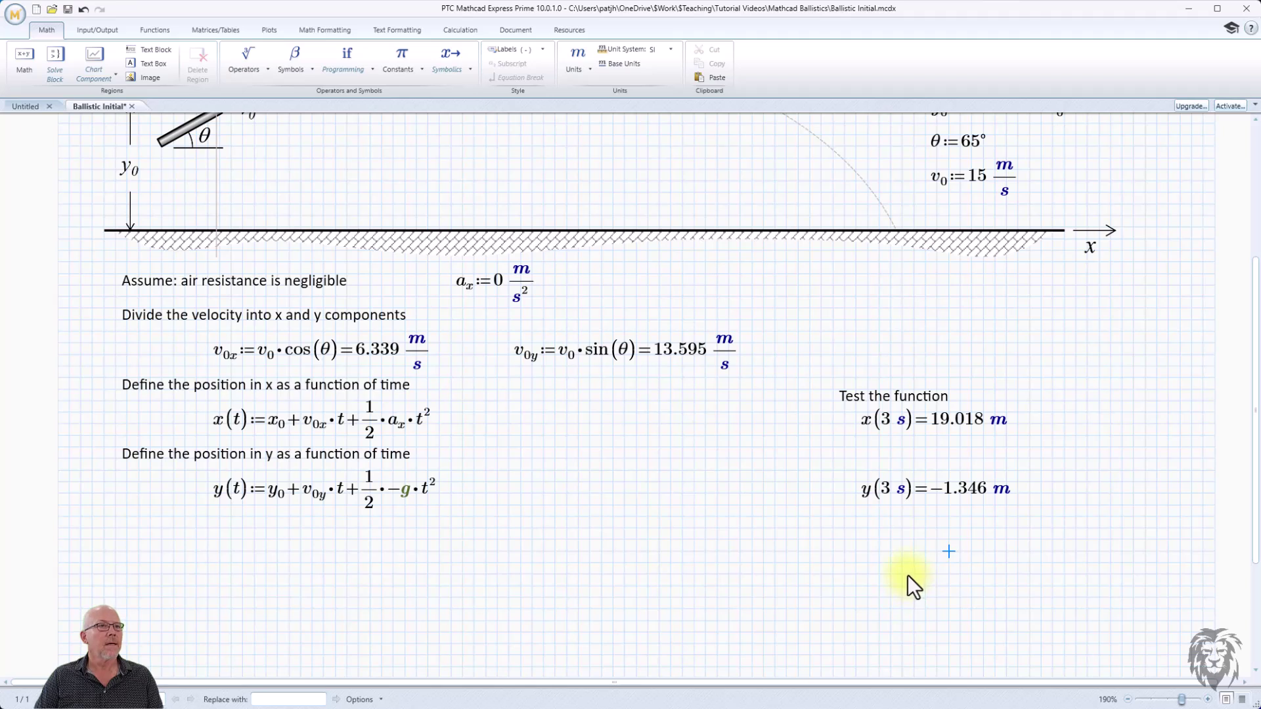
pyautogui.scroll(-1, 906, 574)
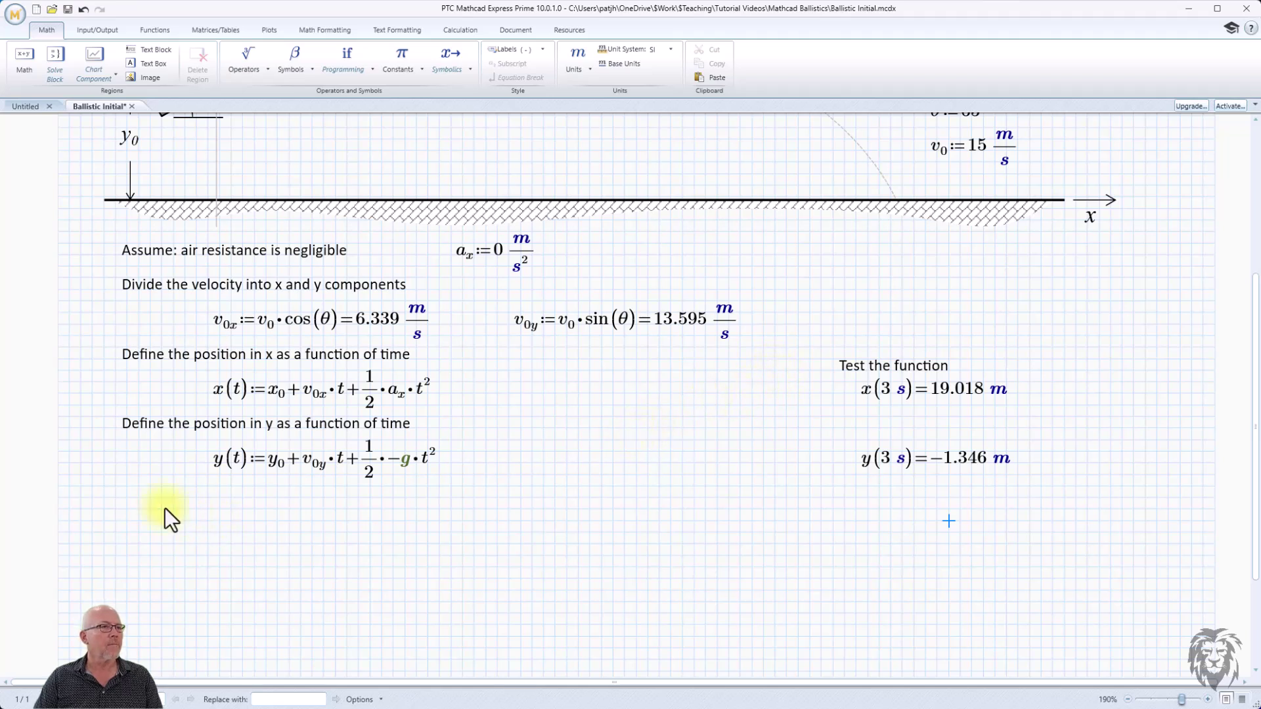
pyautogui.click(60, 428)
pyautogui.moveTo(107, 436); pyautogui.dragTo(142, 456)
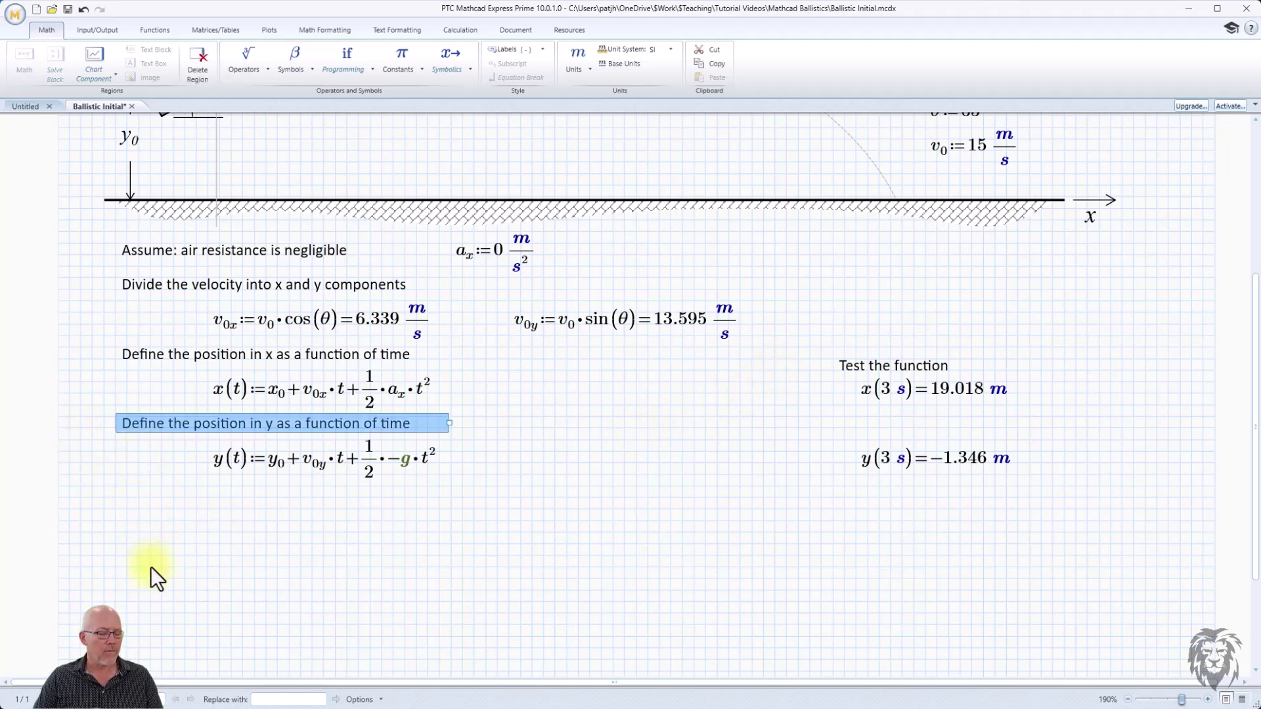
pyautogui.click(127, 510)
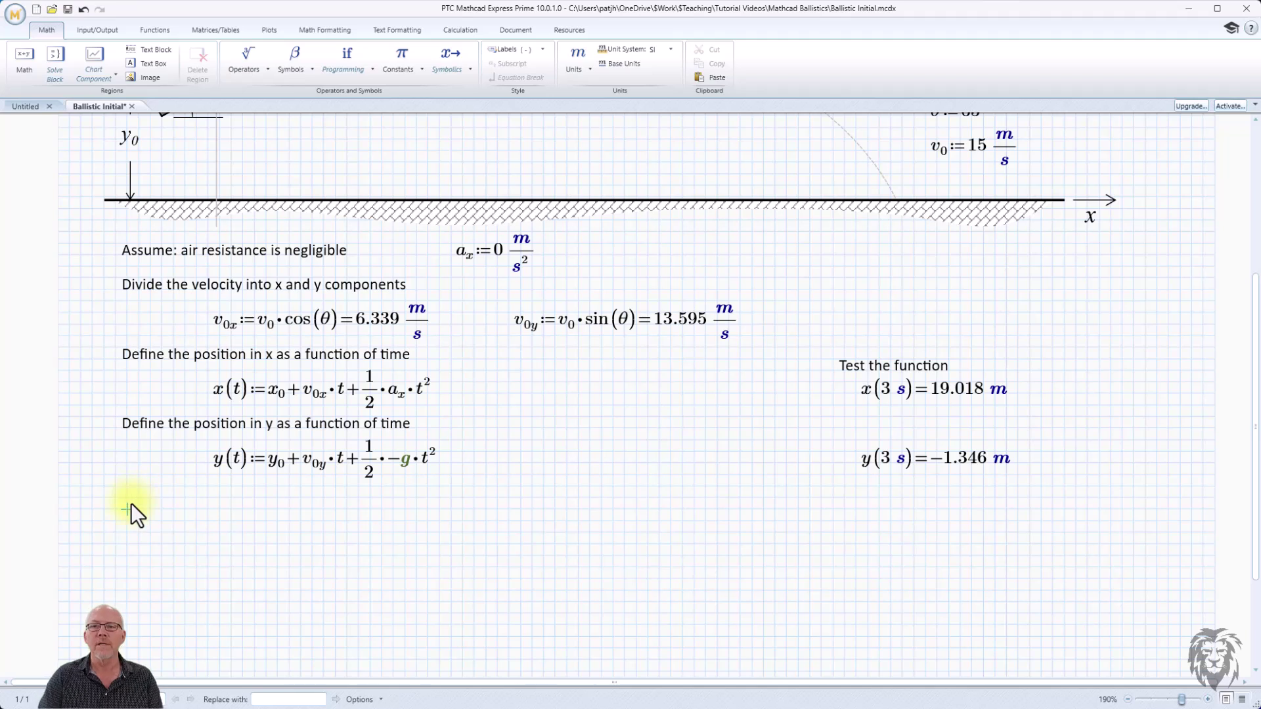
pyautogui.write('At')
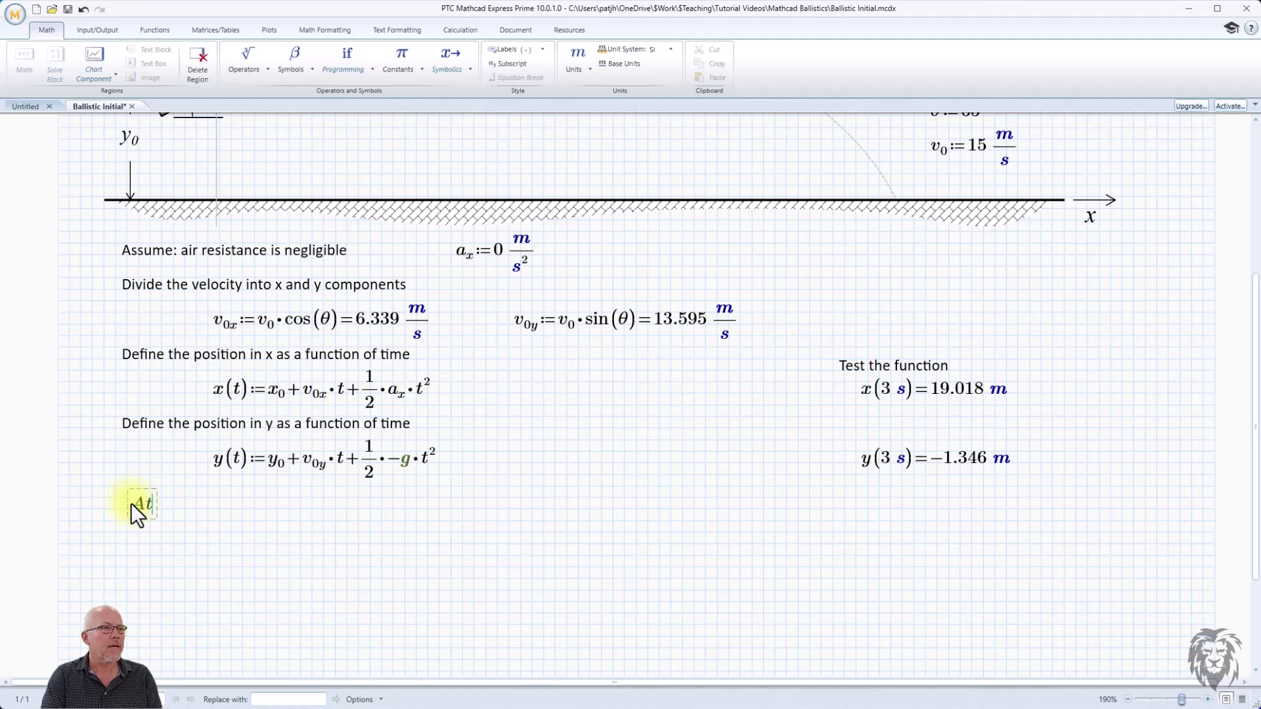
pyautogui.write(' what t')
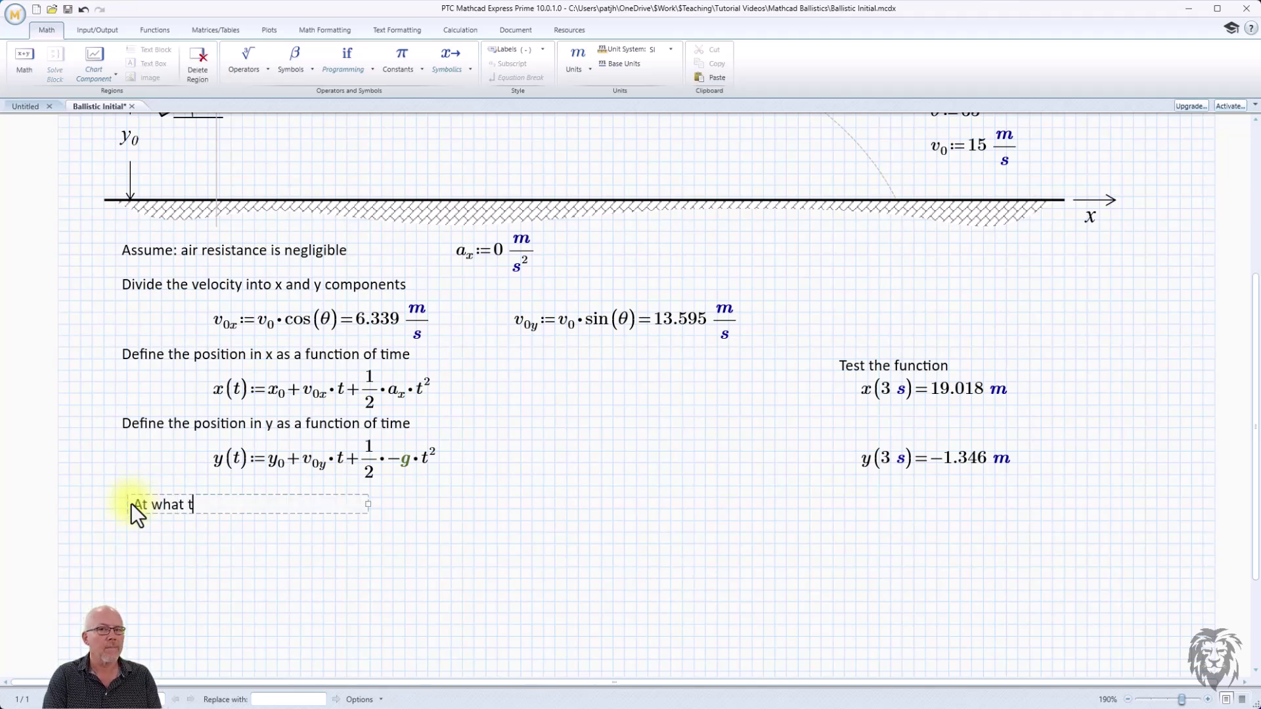
pyautogui.write('ime and where ')
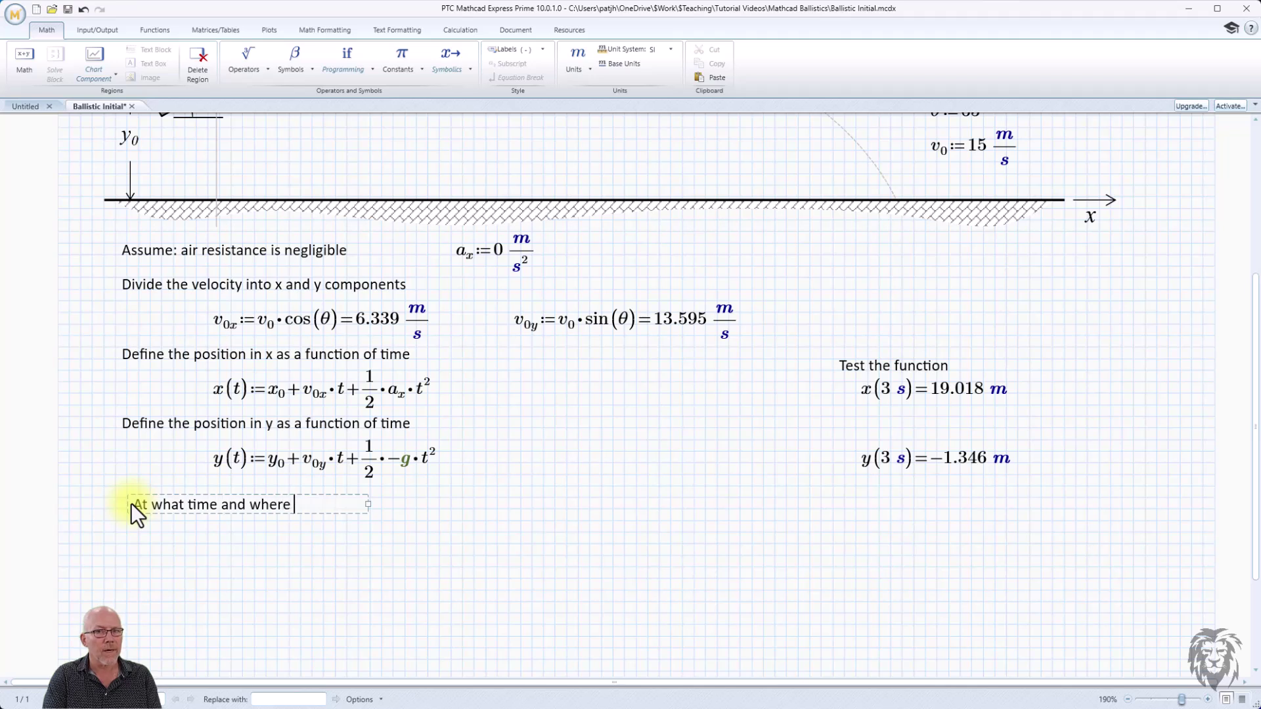
pyautogui.write('does the ball land?')
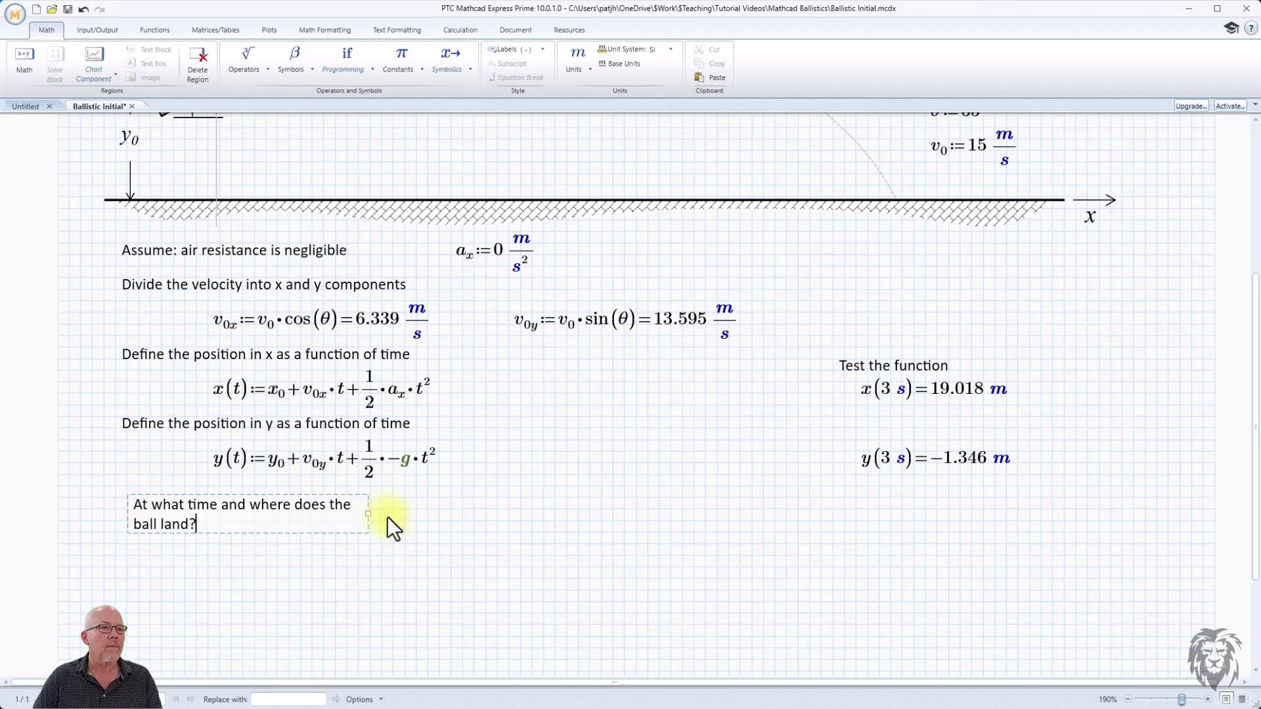
# Step: Widen the ball landing question so it fits on one line and align it with the notes above
pyautogui.moveTo(369, 512); pyautogui.dragTo(470, 515)
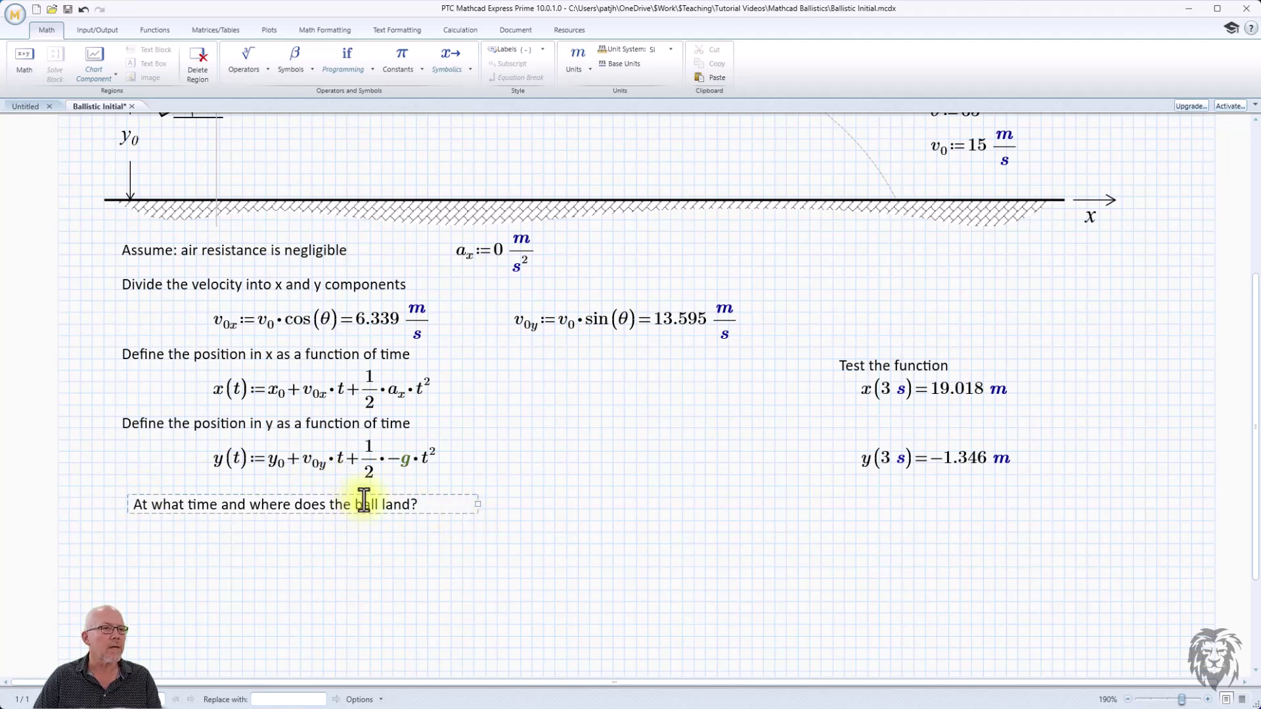
pyautogui.click(368, 493)
# Step: Insert a solve block below the ball landing question, shorten it to fit on the first page, and position it just under the note
pyautogui.click(208, 579)
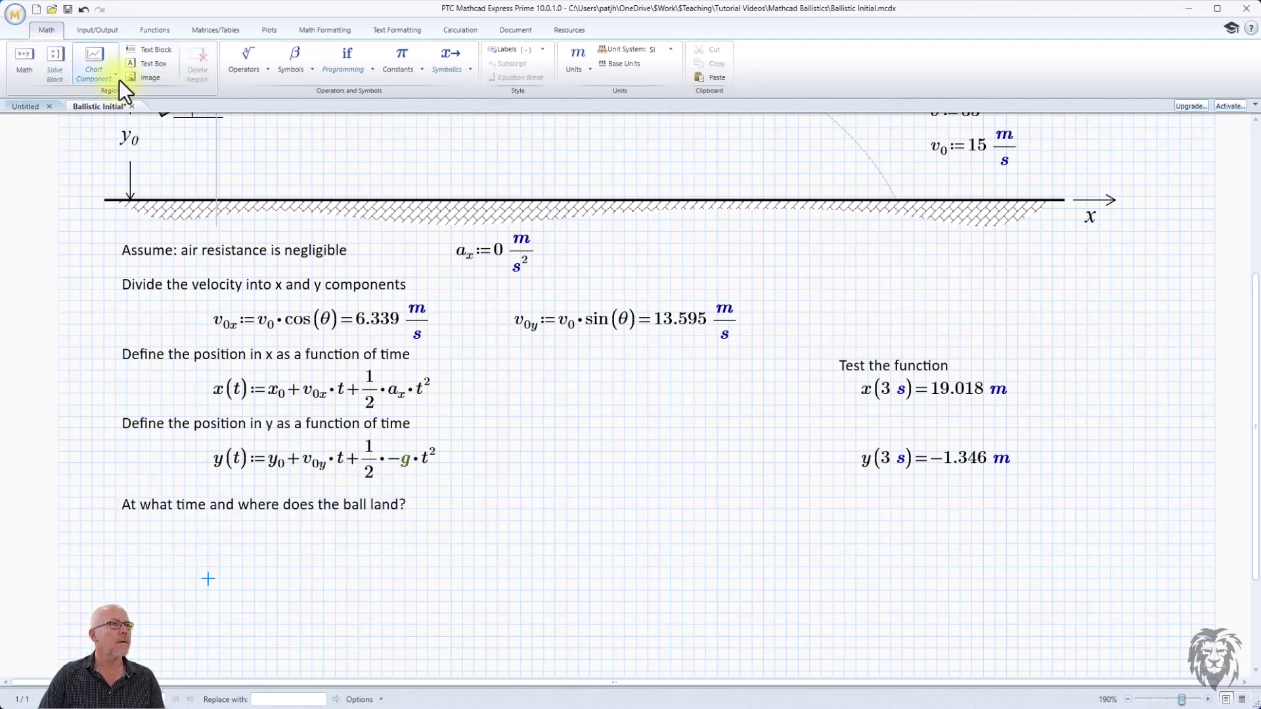
pyautogui.click(52, 52)
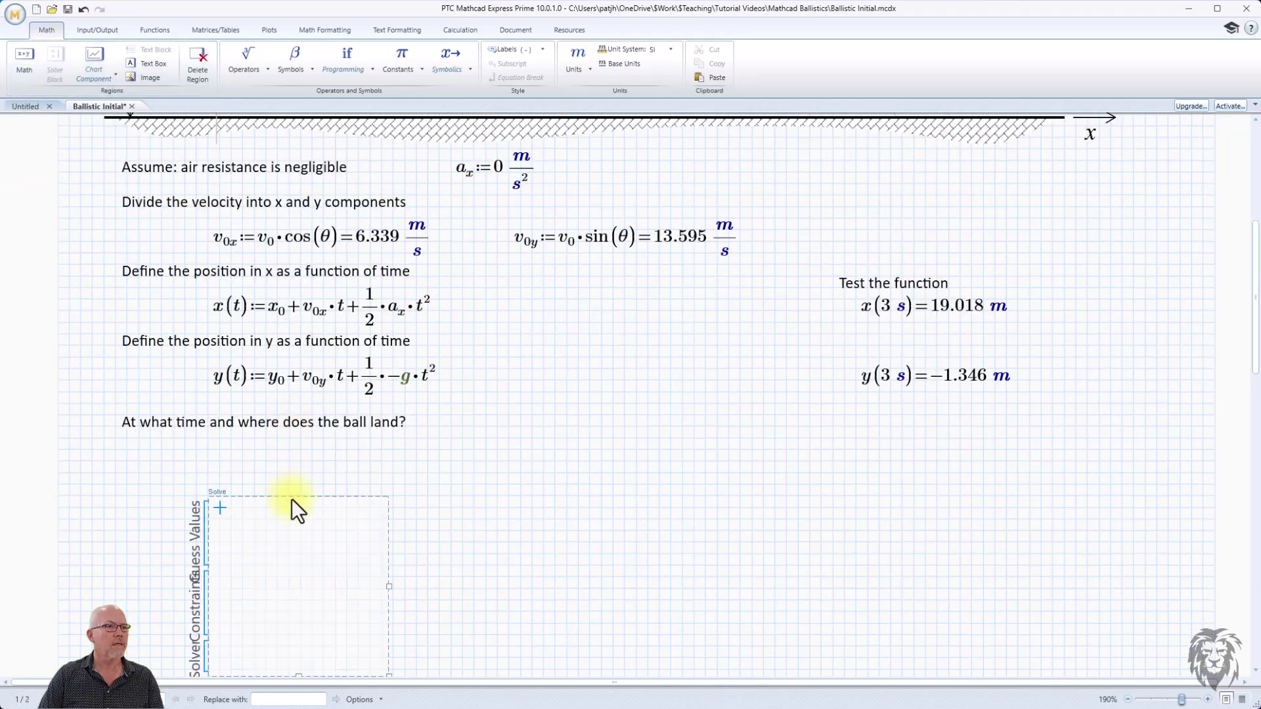
pyautogui.moveTo(291, 493); pyautogui.dragTo(326, 446)
pyautogui.moveTo(333, 630); pyautogui.dragTo(375, 412)
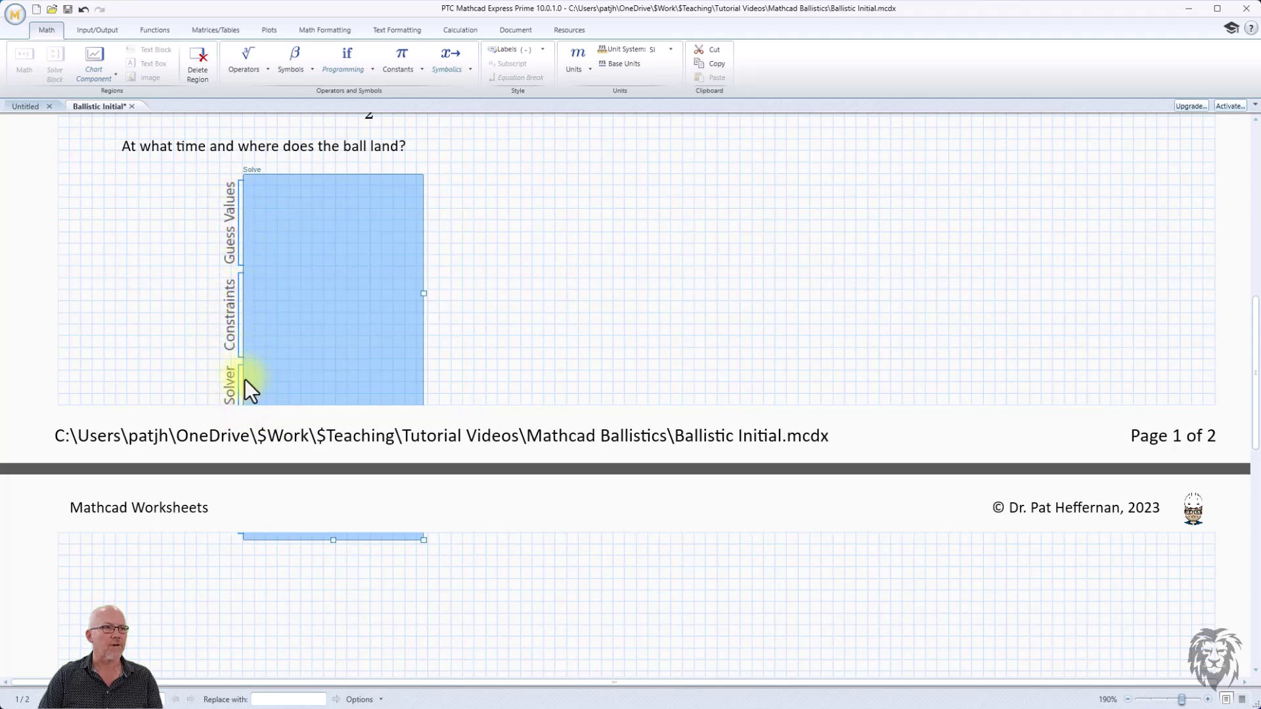
pyautogui.moveTo(333, 548); pyautogui.dragTo(344, 473)
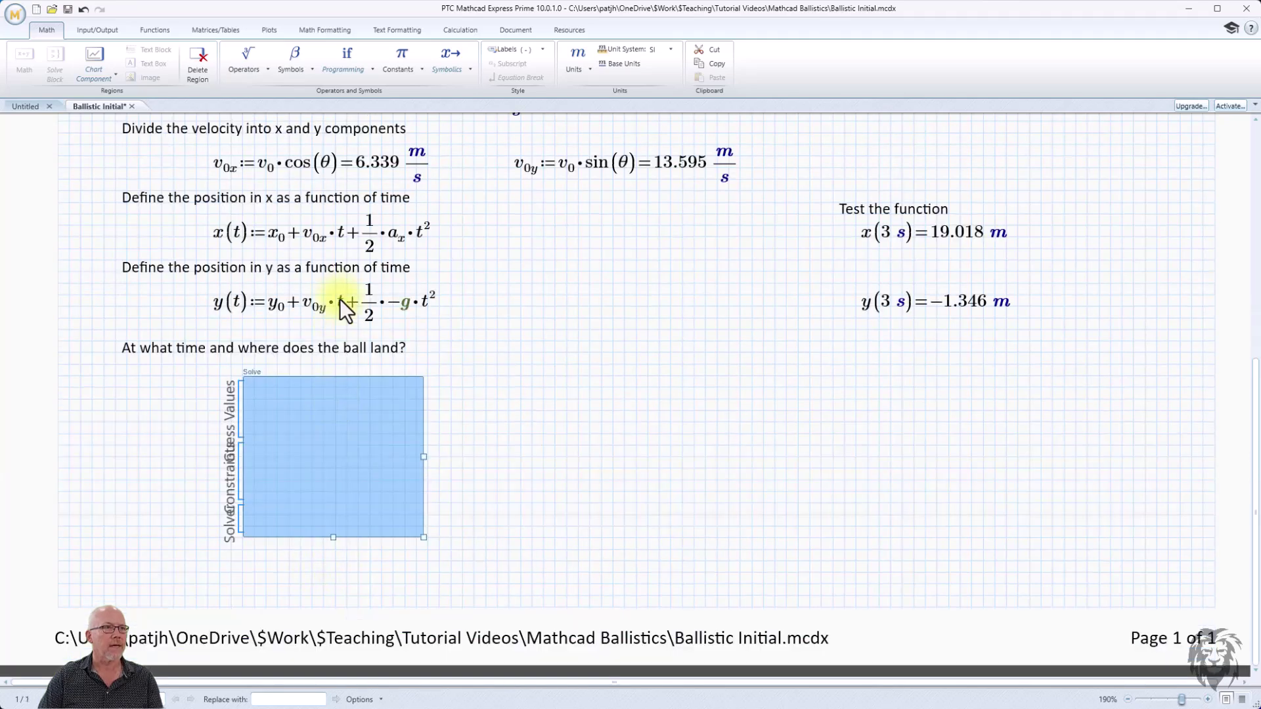
pyautogui.click(330, 373)
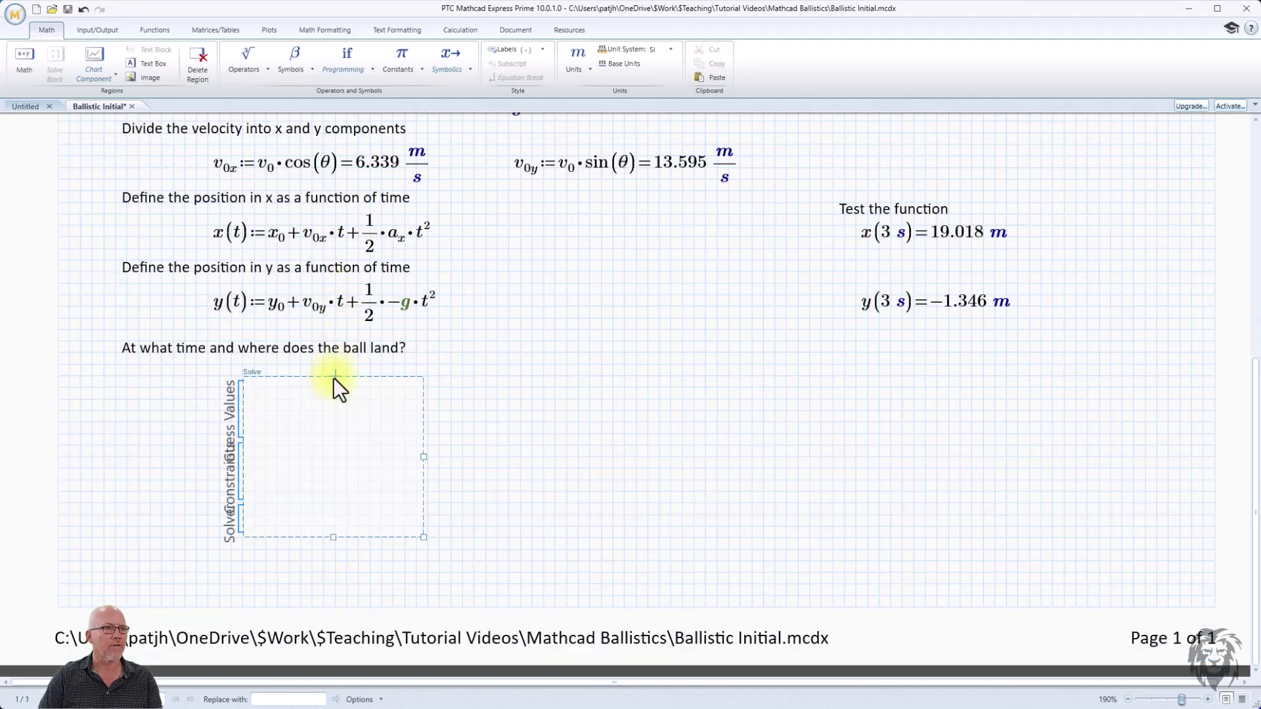
pyautogui.moveTo(333, 376); pyautogui.dragTo(322, 375)
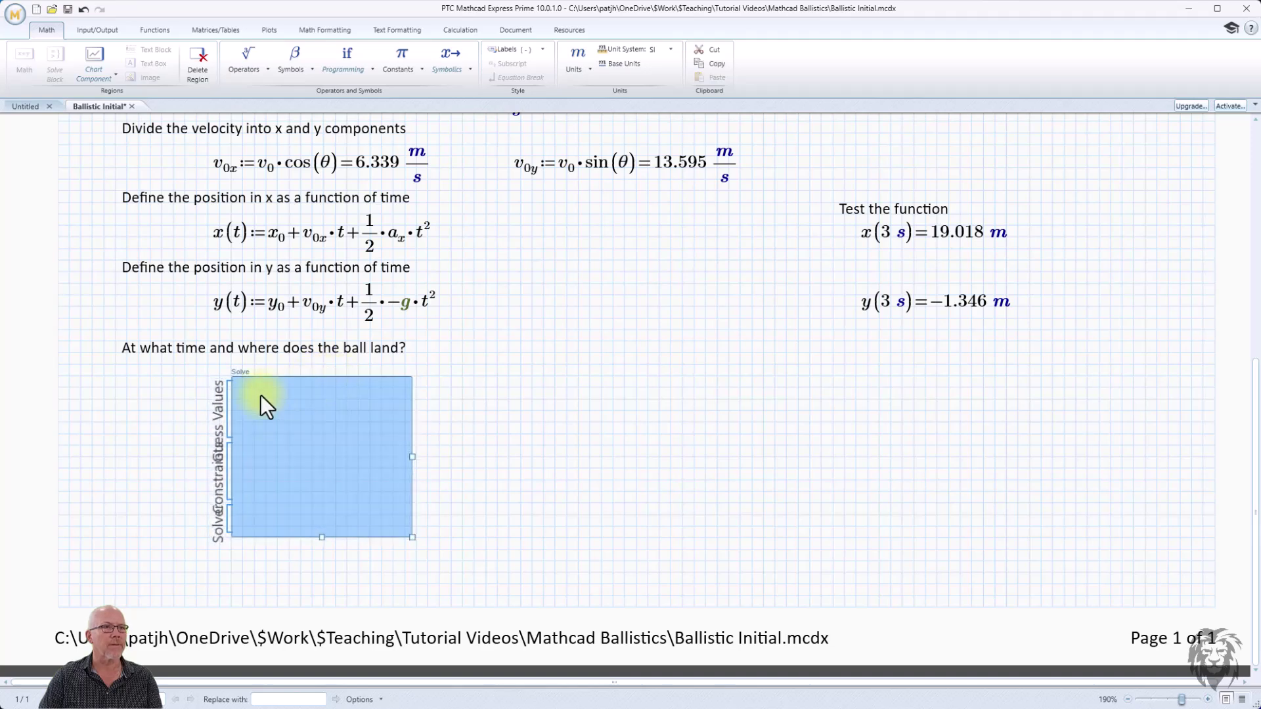
pyautogui.click(636, 457)
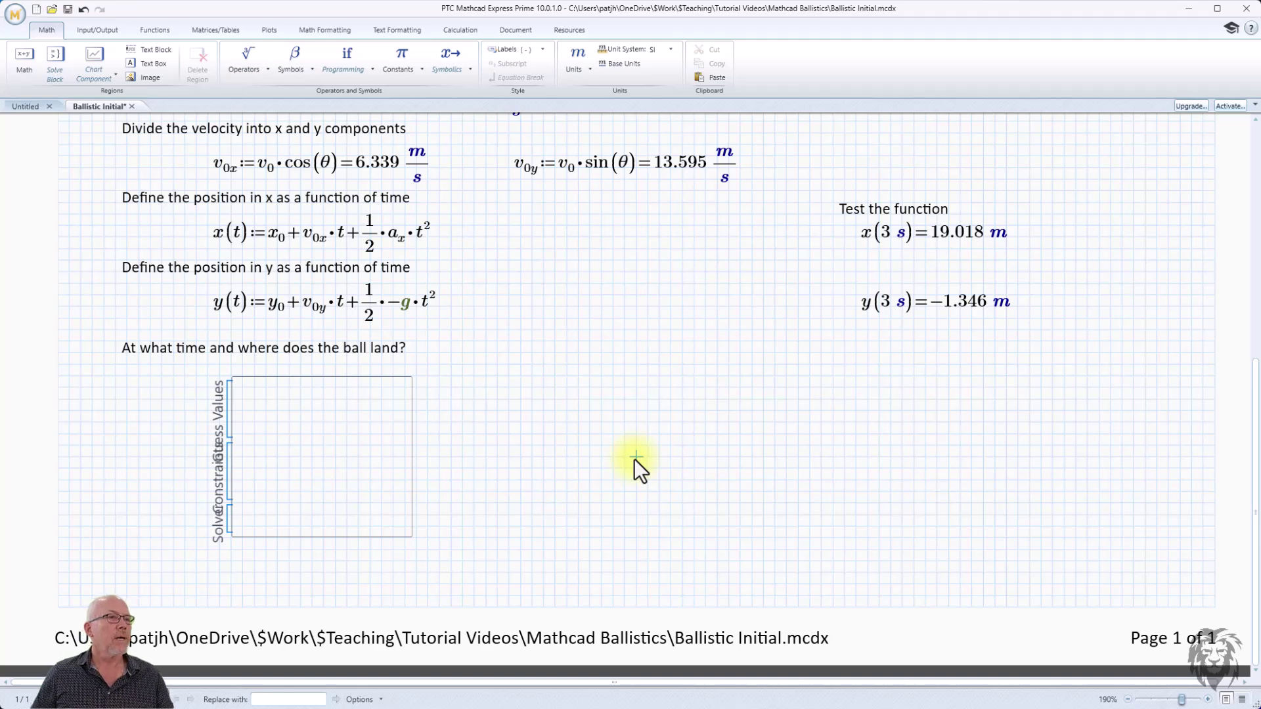
# Step: Define the guess value t:=2 s in the solve block's Guess Values area
pyautogui.click(255, 400)
pyautogui.write('t')
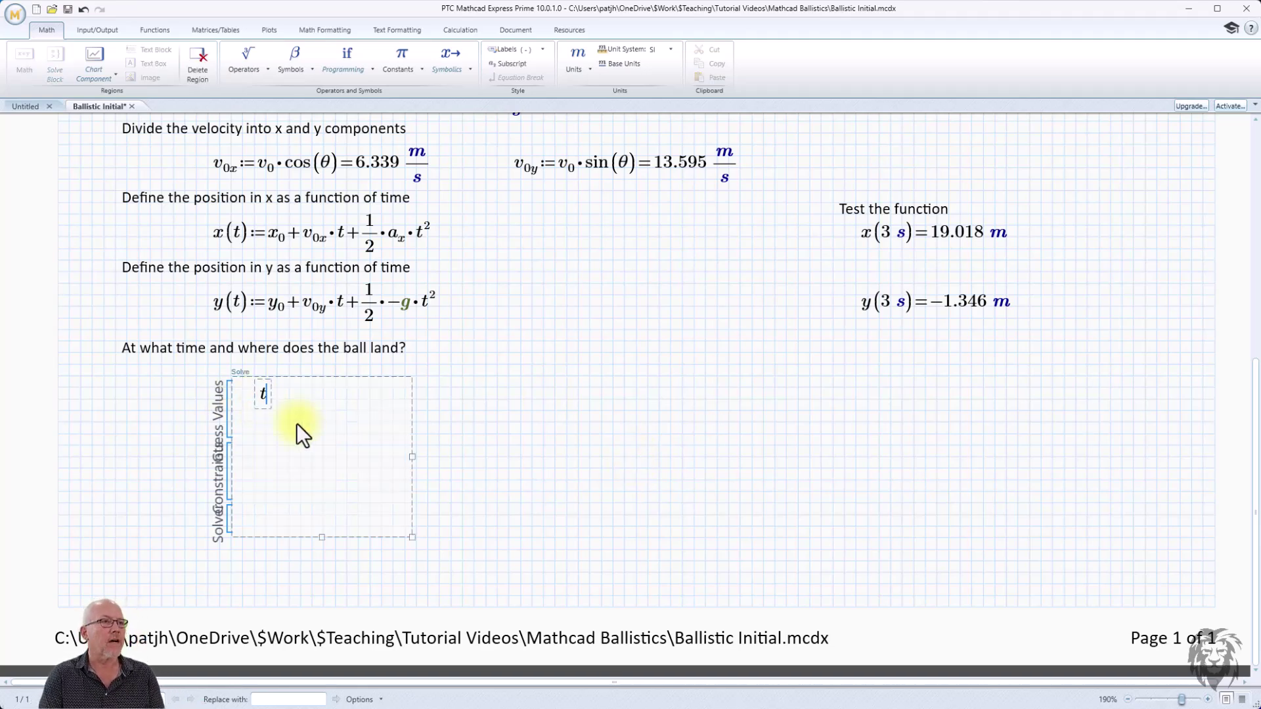
pyautogui.write(':=')
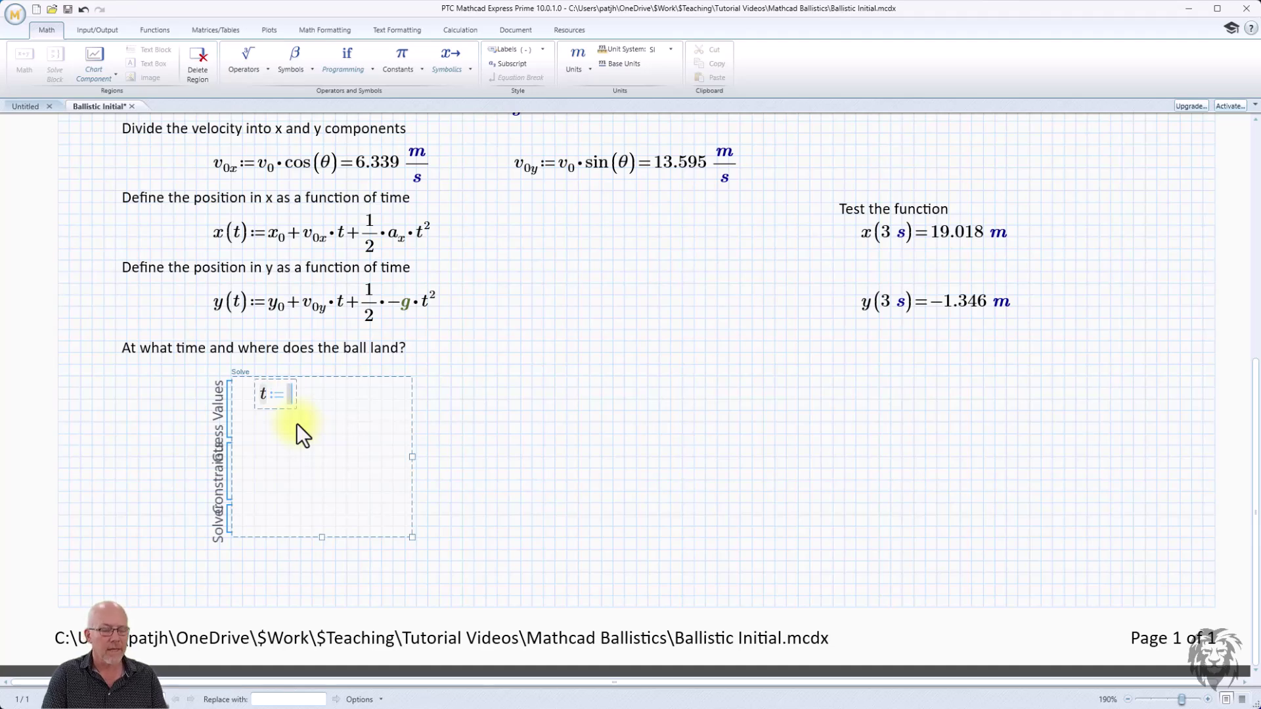
pyautogui.write('2*s')
pyautogui.press('Return')
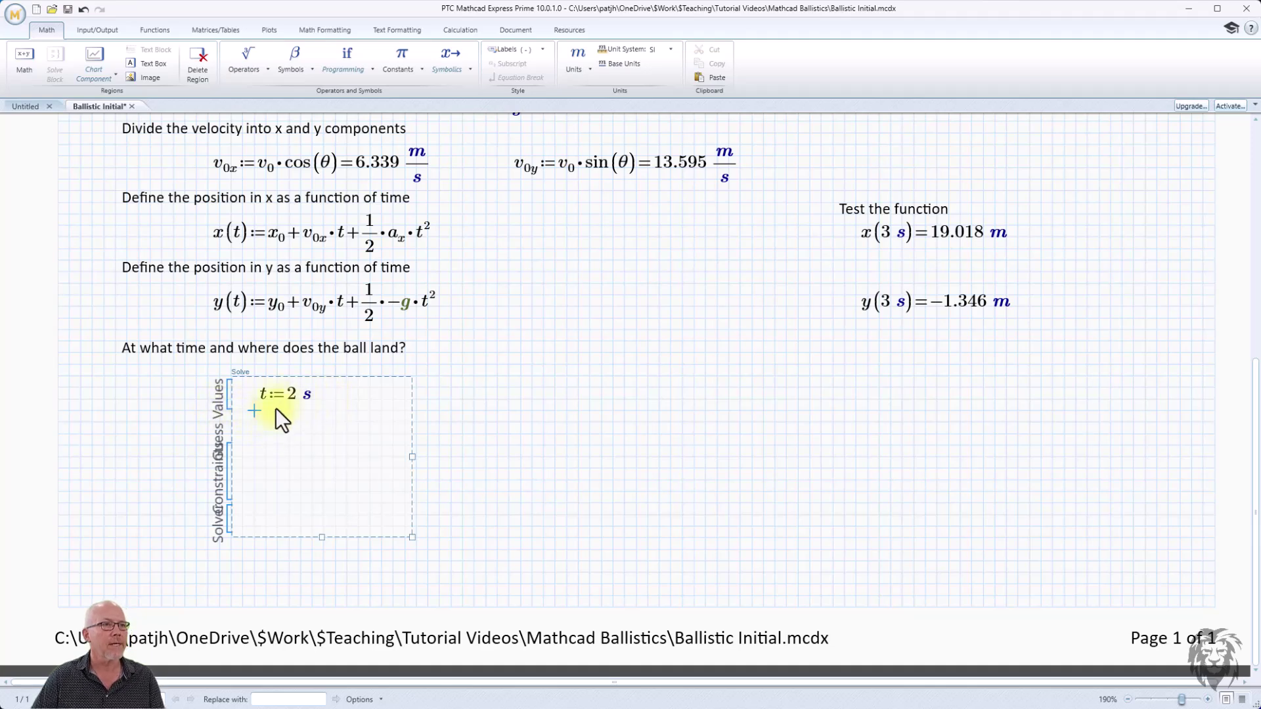
# Step: Add the constraint y(t)=0 m to the solve block with the comparison equals operator and move it directly below the guess value
pyautogui.click(255, 467)
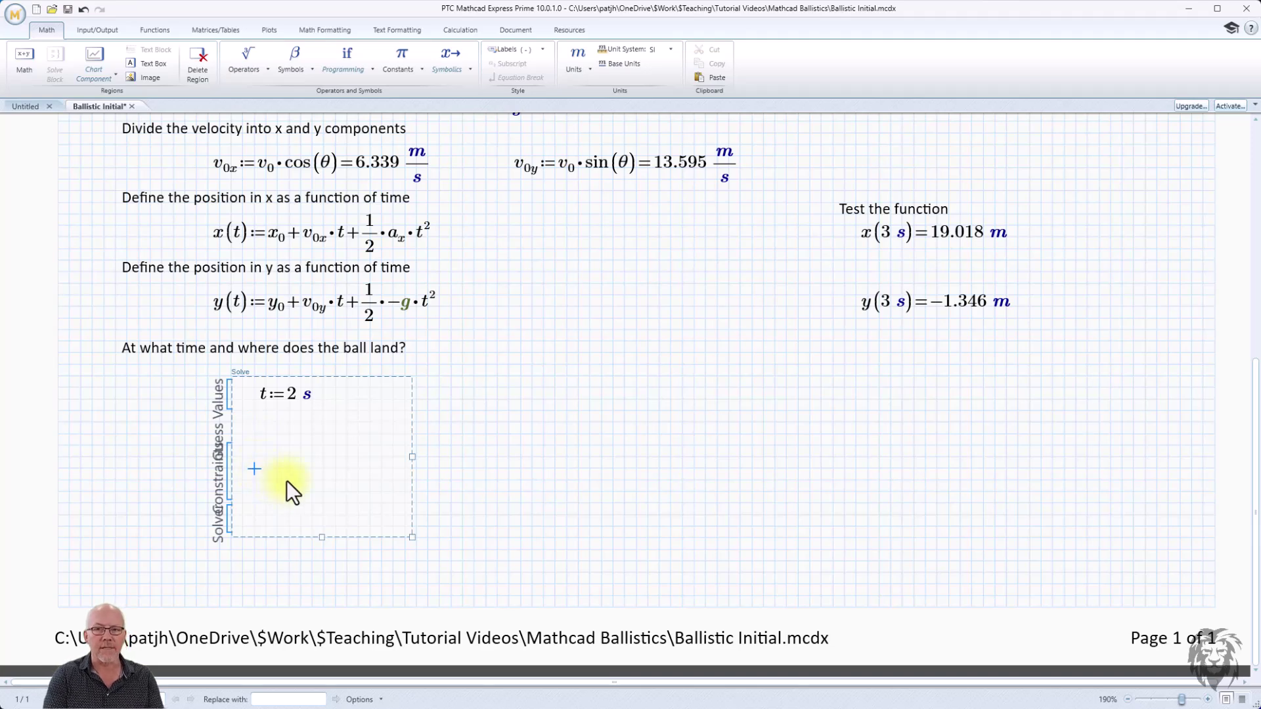
pyautogui.write('y(t):=')
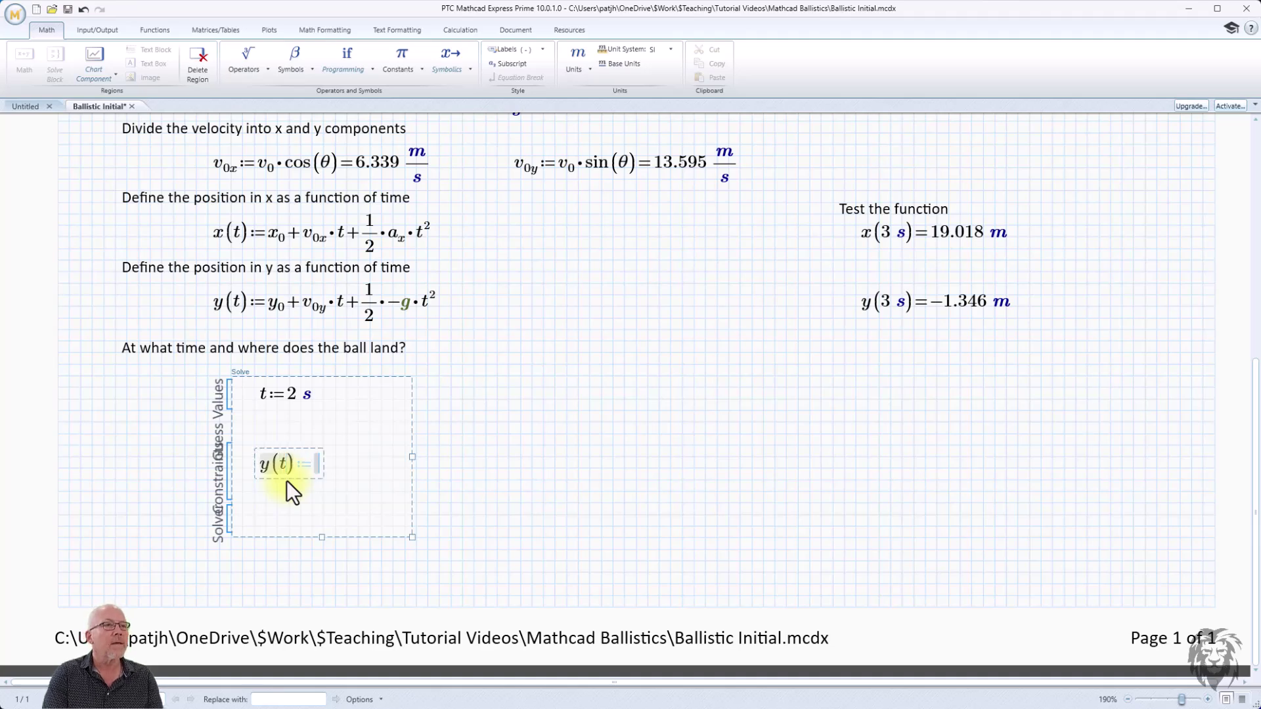
pyautogui.hotkey('ctrl', '=')
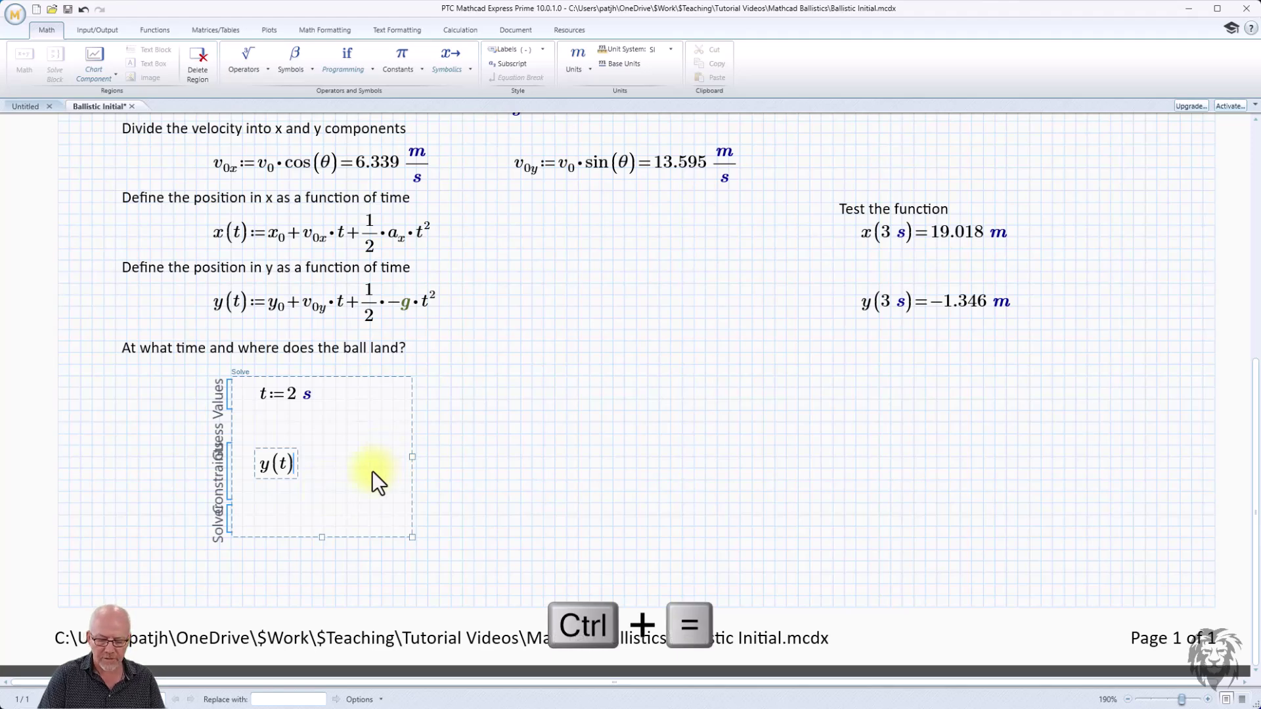
pyautogui.hotkey('ctrl', '=')
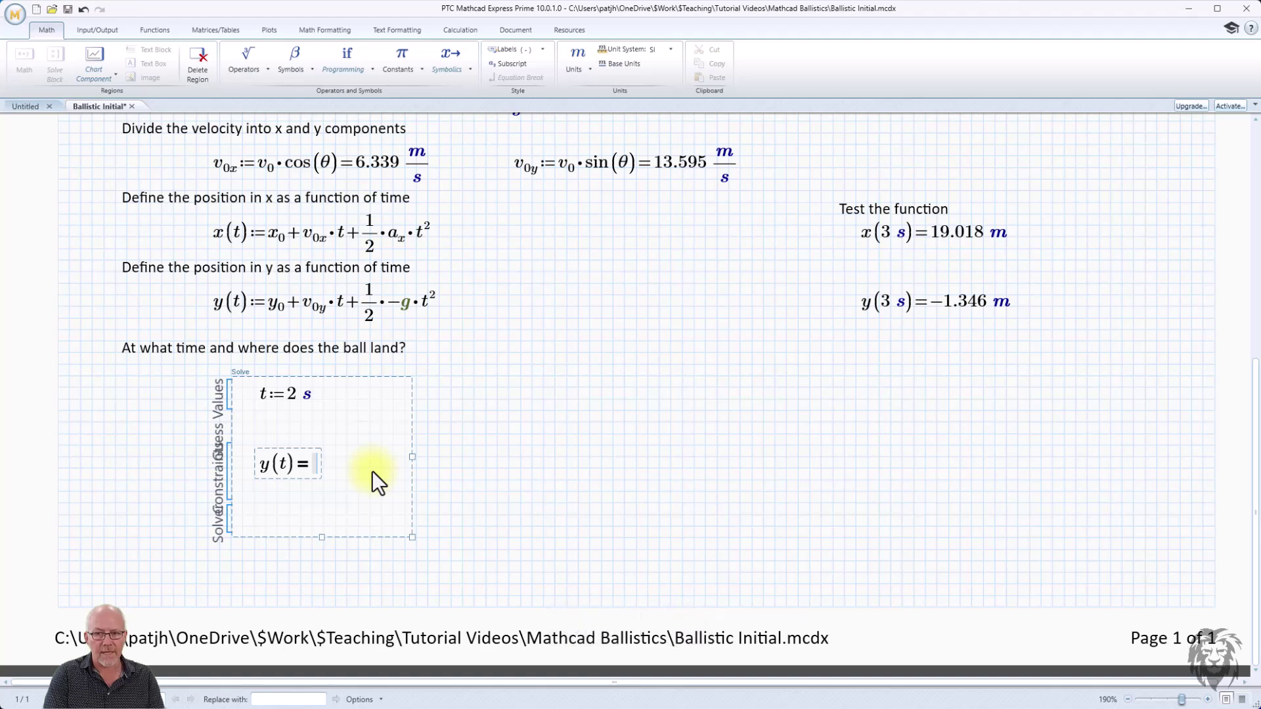
pyautogui.write('0m')
pyautogui.press('Return')
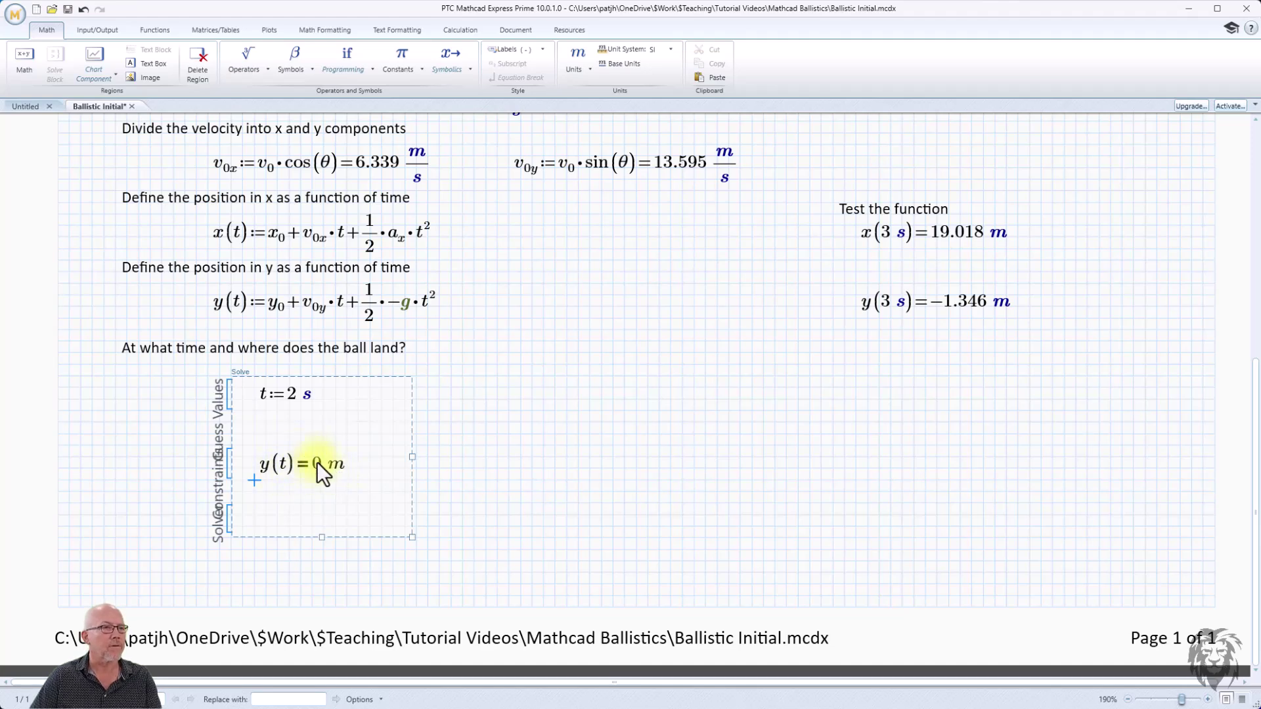
pyautogui.moveTo(296, 442); pyautogui.dragTo(302, 419)
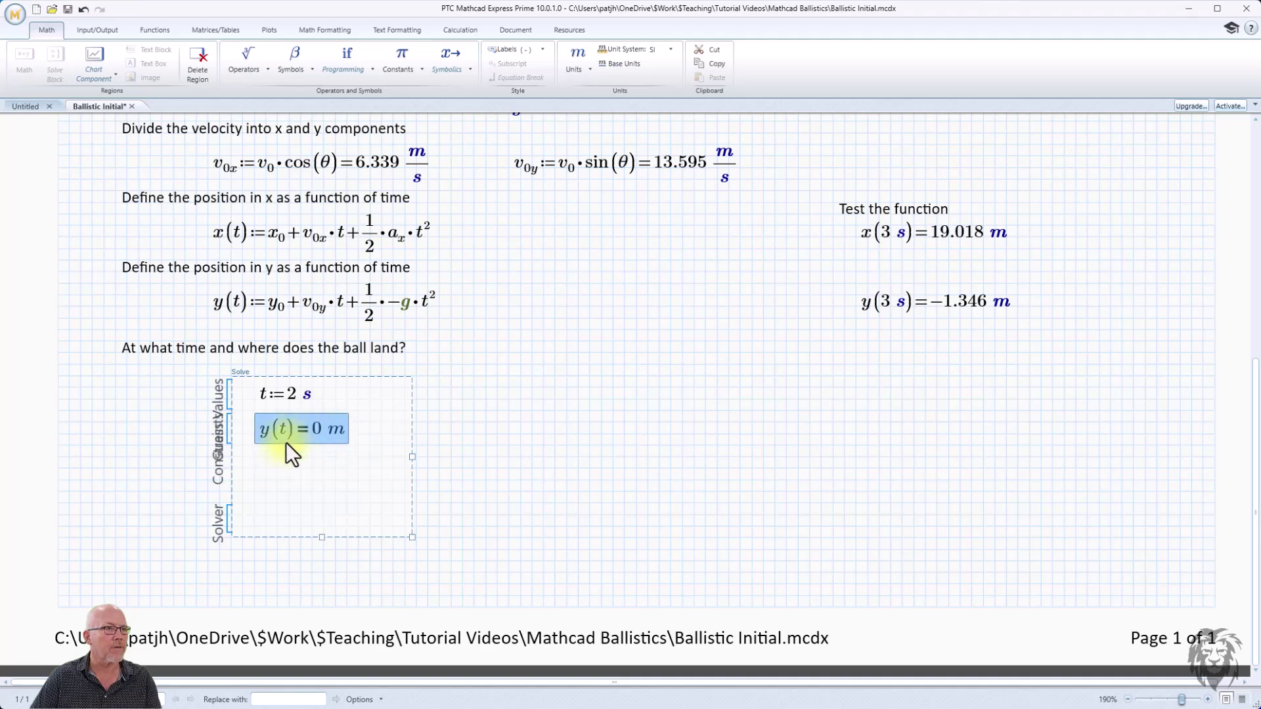
# Step: Define t_f:=find(t), with f as a subscript, in the solve block's Solver area and evaluate it
pyautogui.click(288, 516)
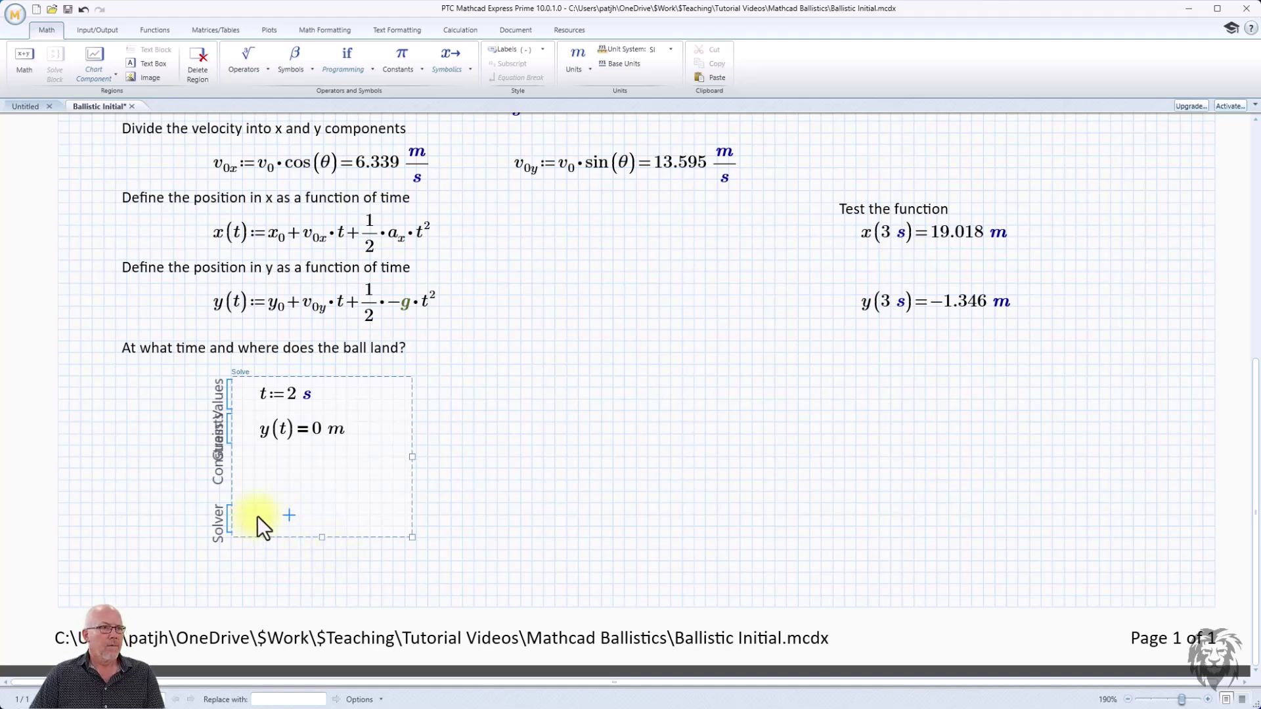
pyautogui.write('t')
pyautogui.hotkey('ctrl', '-')
pyautogui.write('f')
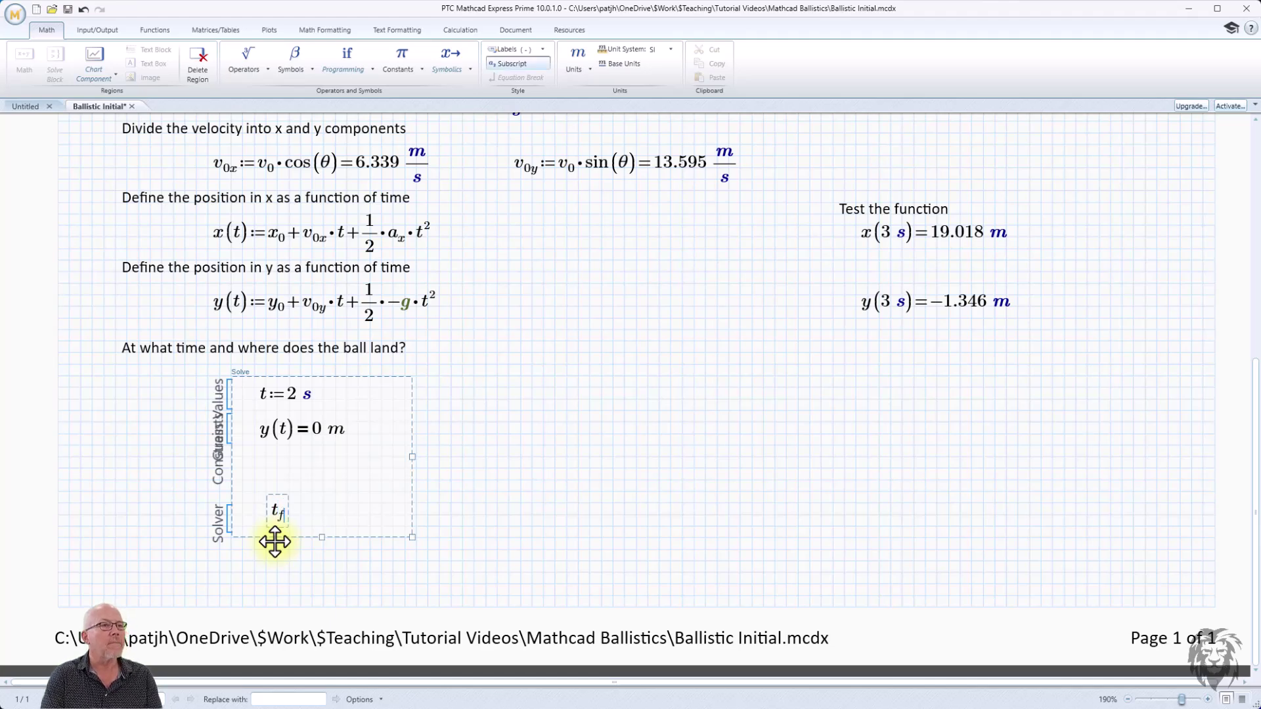
pyautogui.write(':=fi')
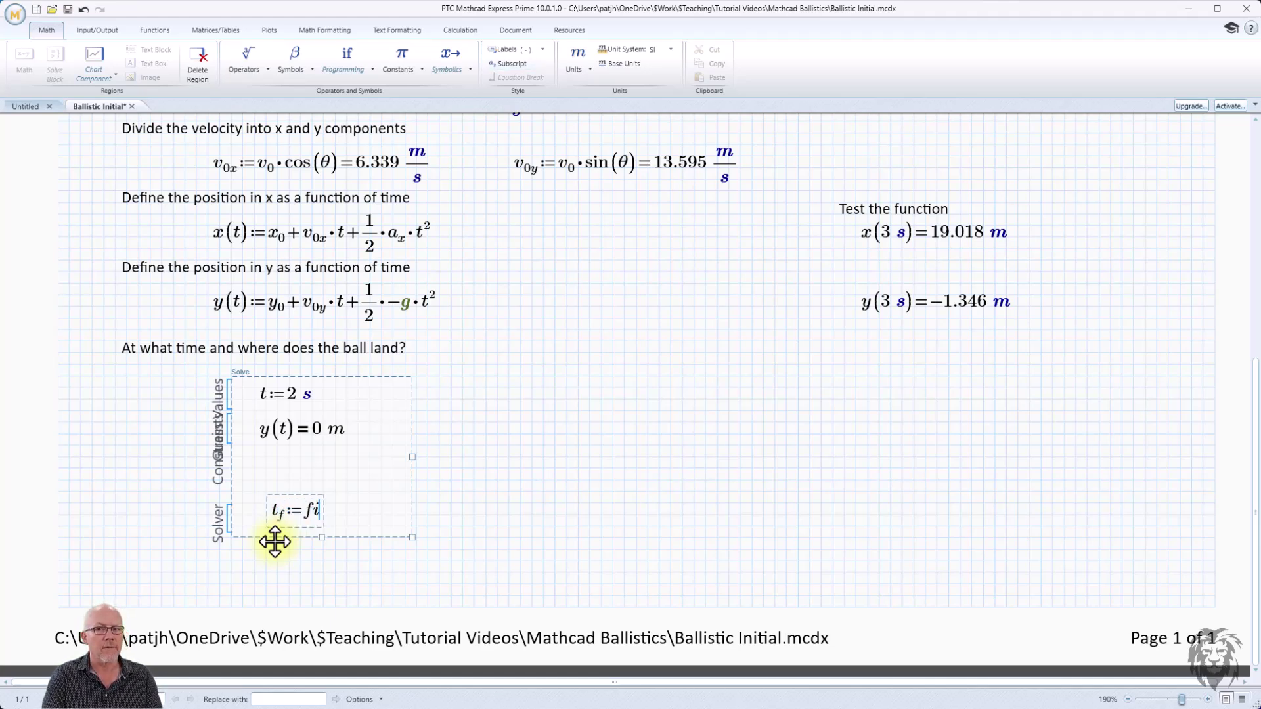
pyautogui.write('nd(t)')
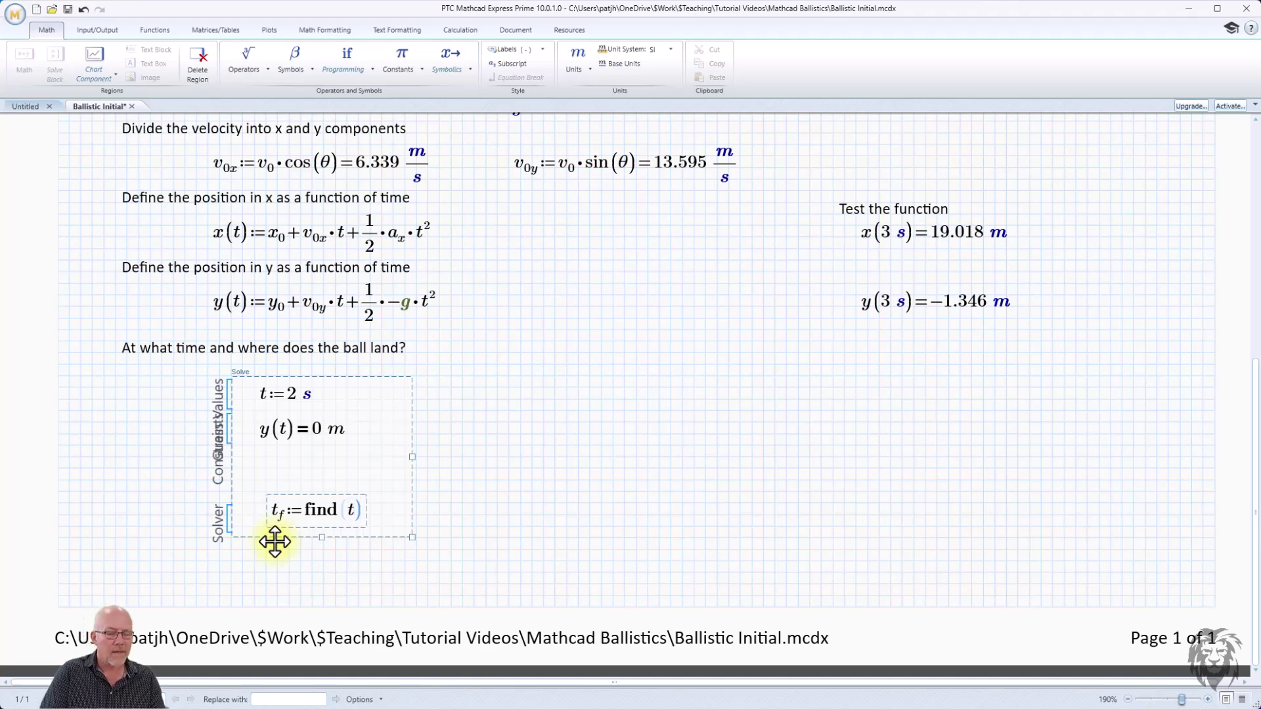
pyautogui.write('=2.913·s')
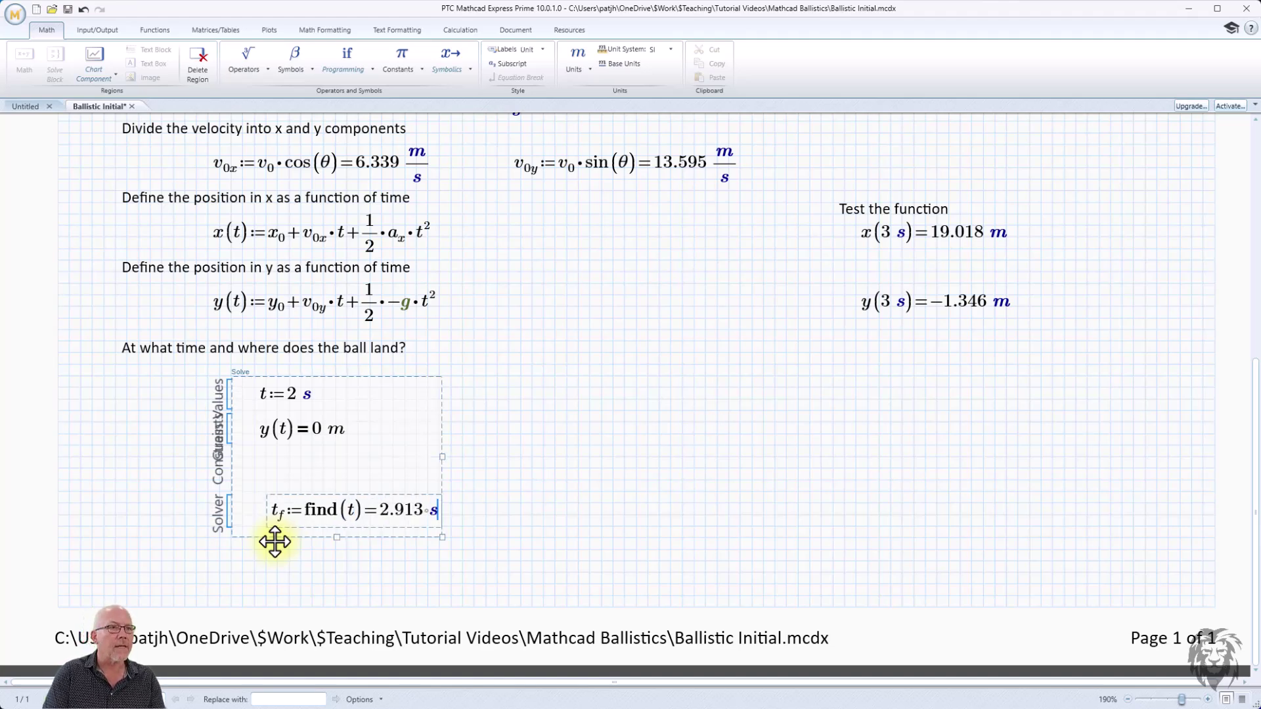
# Step: Move the t_f solver expression directly below the constraint and shorten the solve block to fit its contents
pyautogui.click(360, 489)
pyautogui.moveTo(361, 489); pyautogui.dragTo(353, 449)
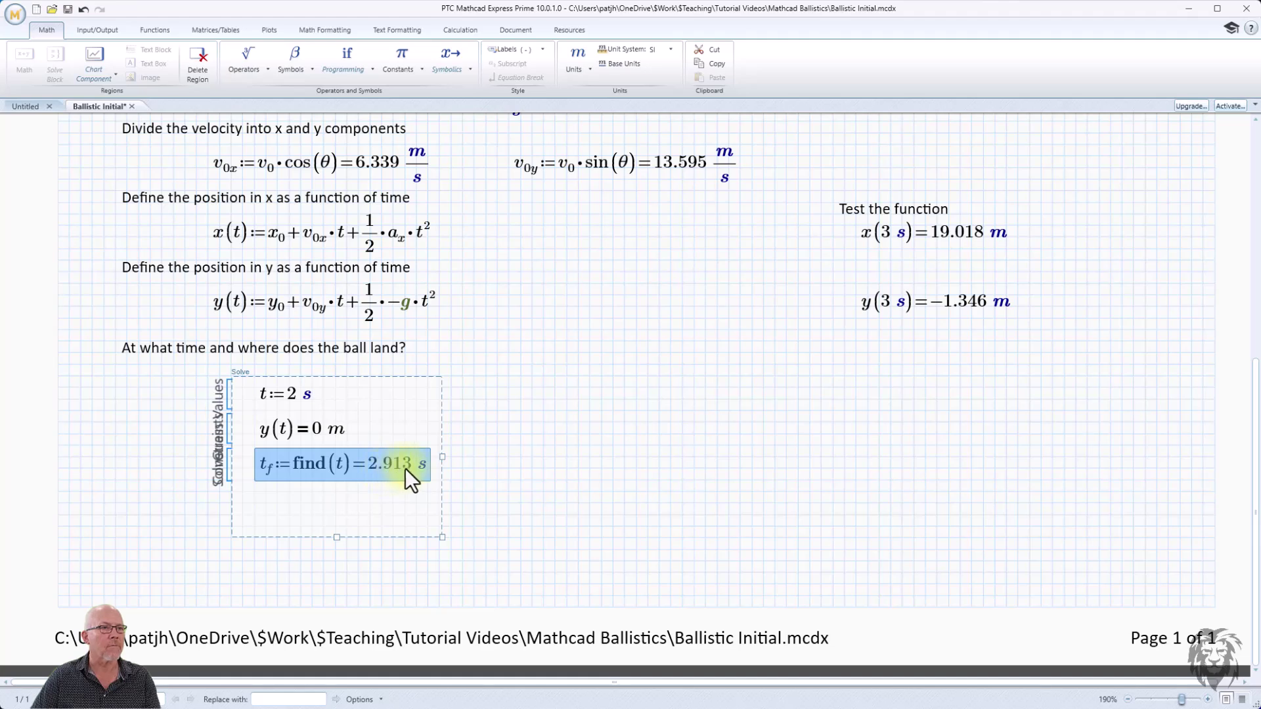
pyautogui.moveTo(338, 540); pyautogui.dragTo(341, 498)
pyautogui.click(462, 530)
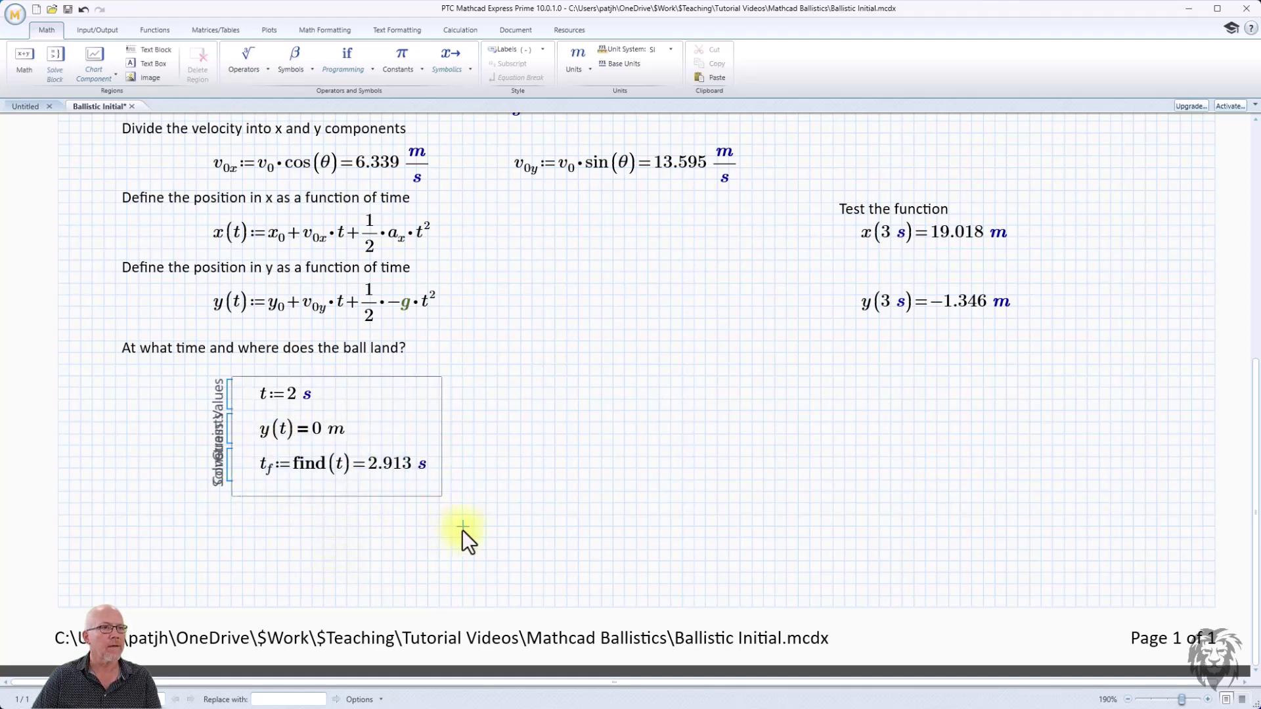
# Step: Evaluate x(t_f), with f as a subscript, beside the solve block and align it with the guess value row
pyautogui.click(517, 391)
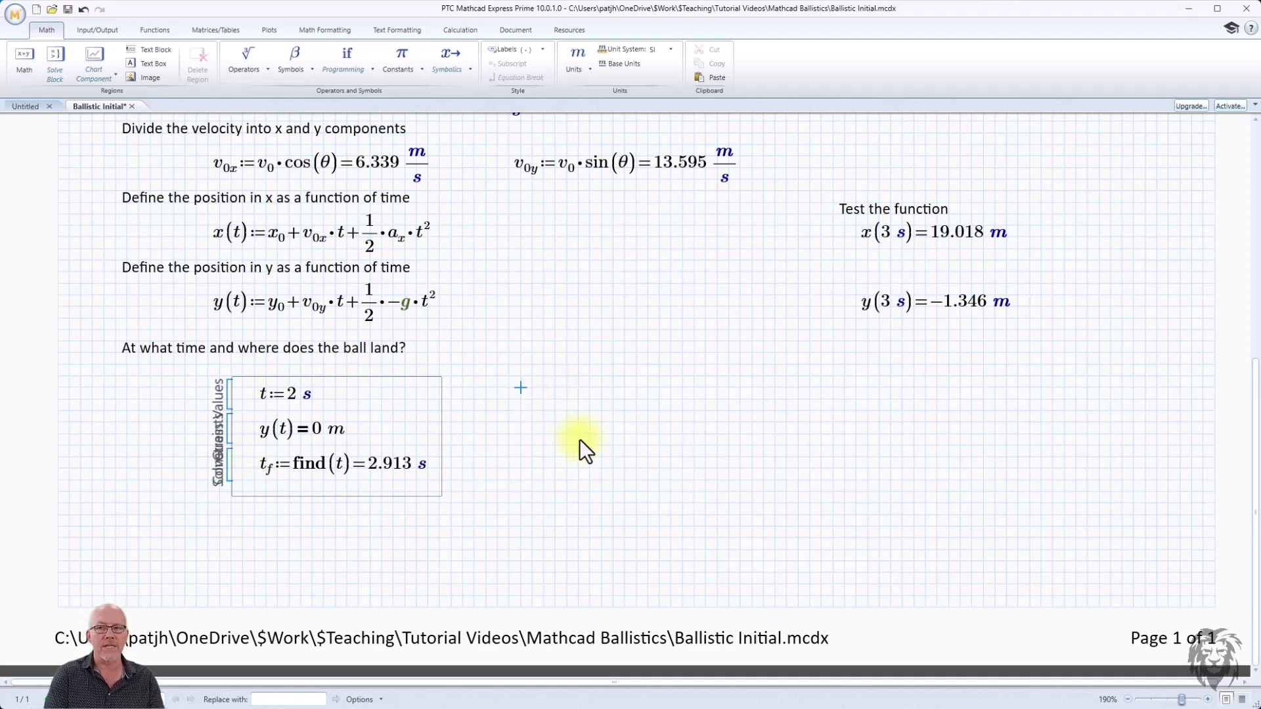
pyautogui.write('x(t')
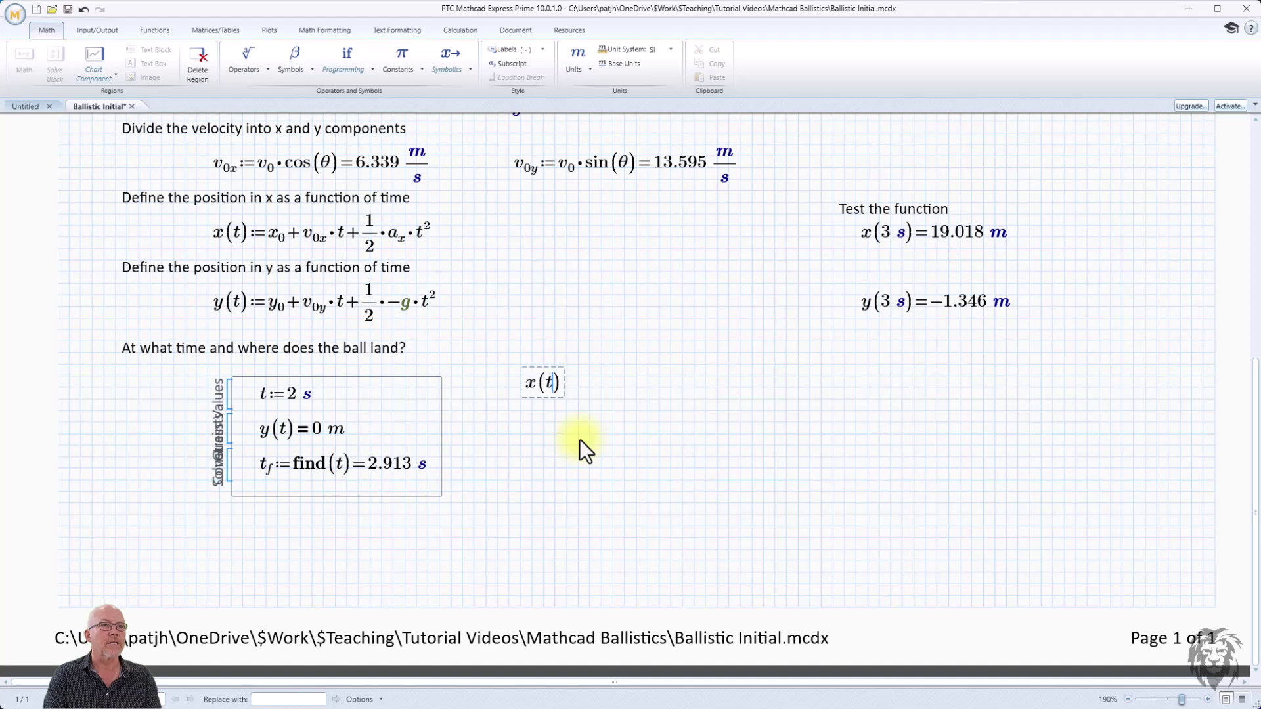
pyautogui.hotkey('ctrl', '-')
pyautogui.write('rf')
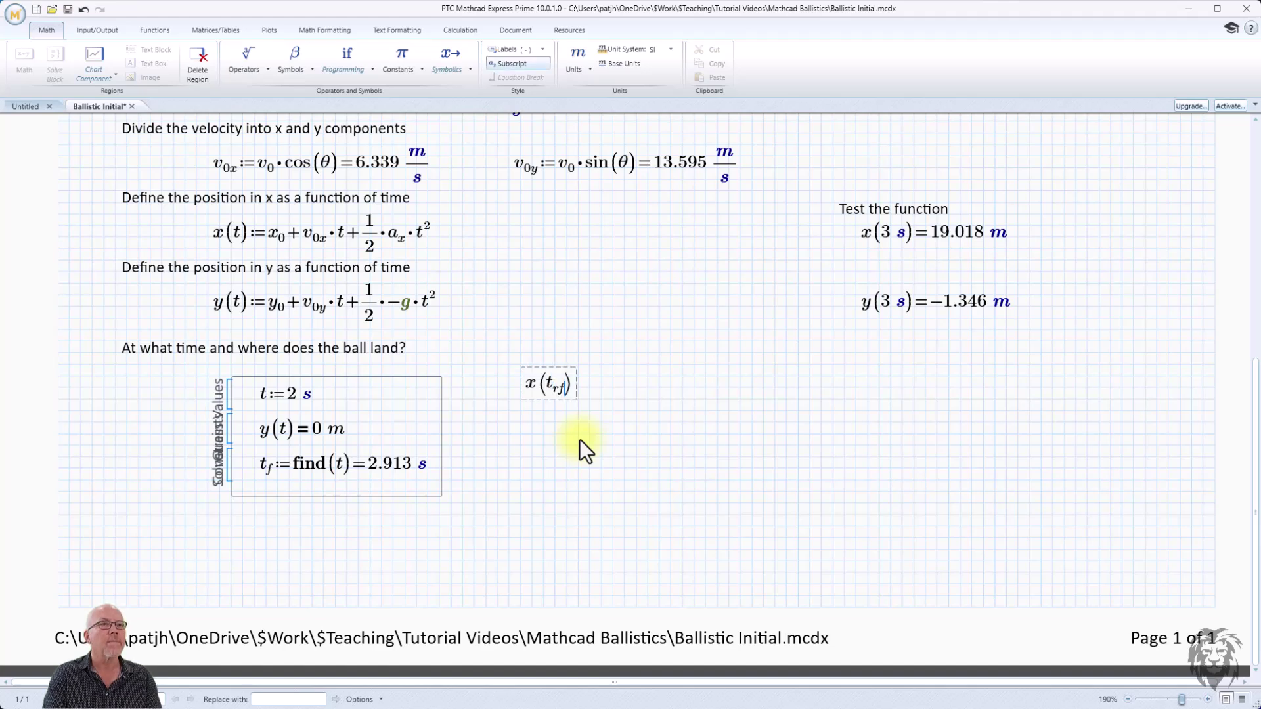
pyautogui.press('BackSpace')
pyautogui.press('BackSpace')
pyautogui.write('f')
pyautogui.press('Right')
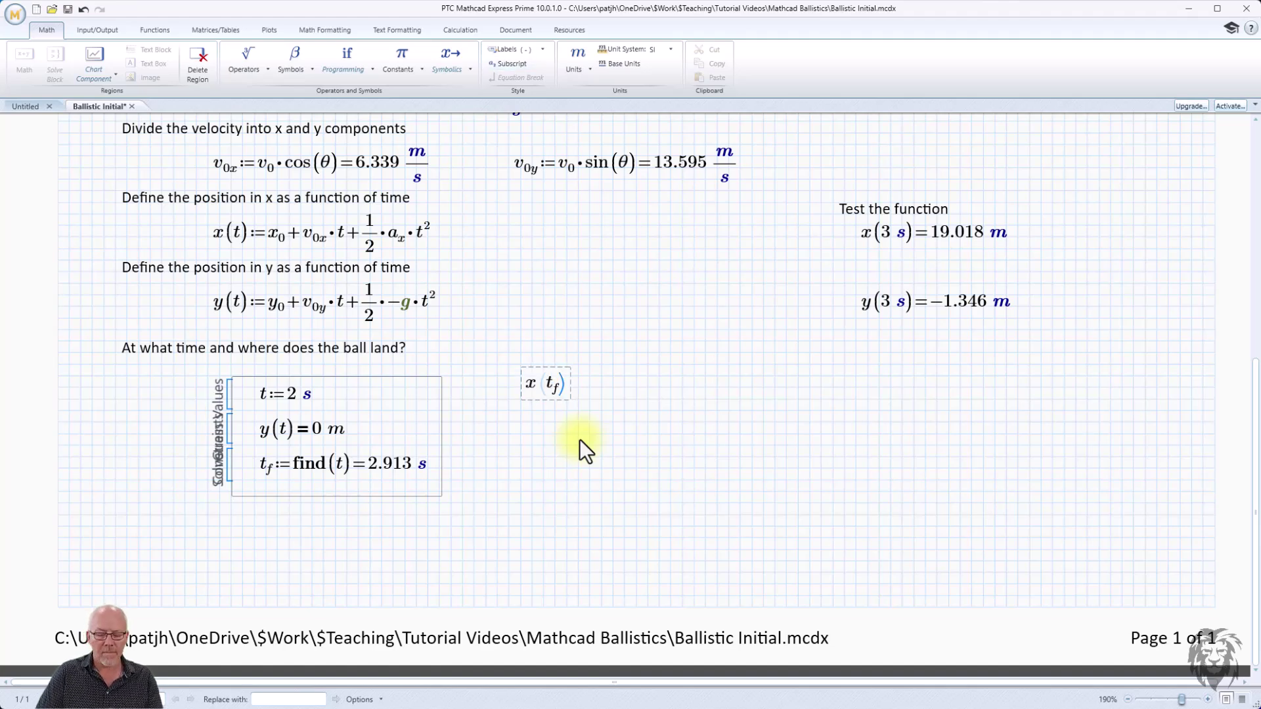
pyautogui.write('=18.464 m')
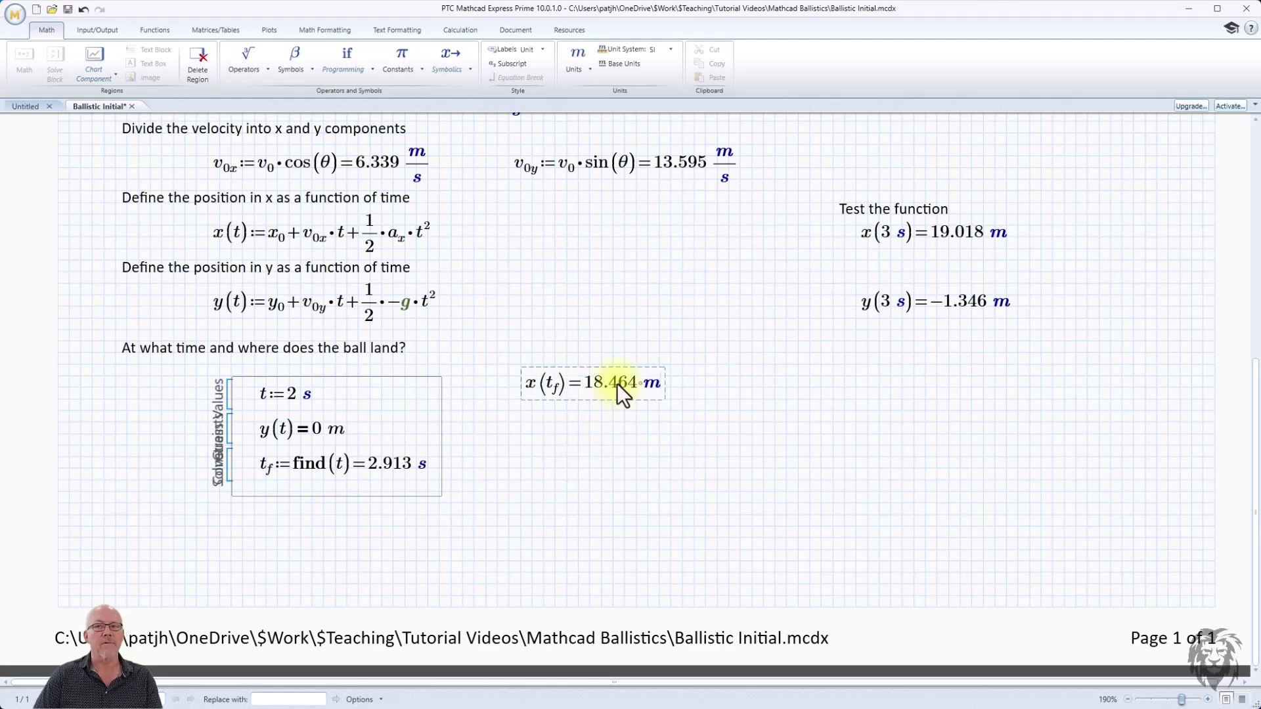
pyautogui.moveTo(605, 367); pyautogui.dragTo(609, 380)
pyautogui.click(629, 463)
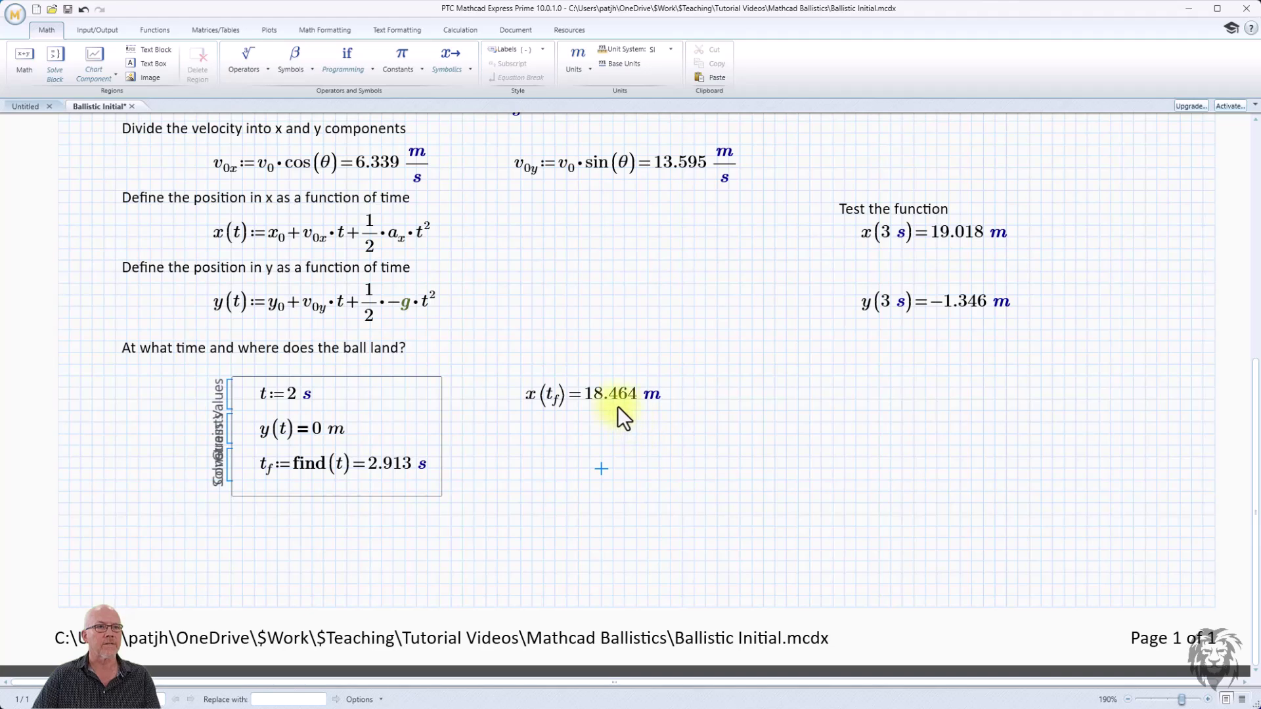
pyautogui.click(830, 407)
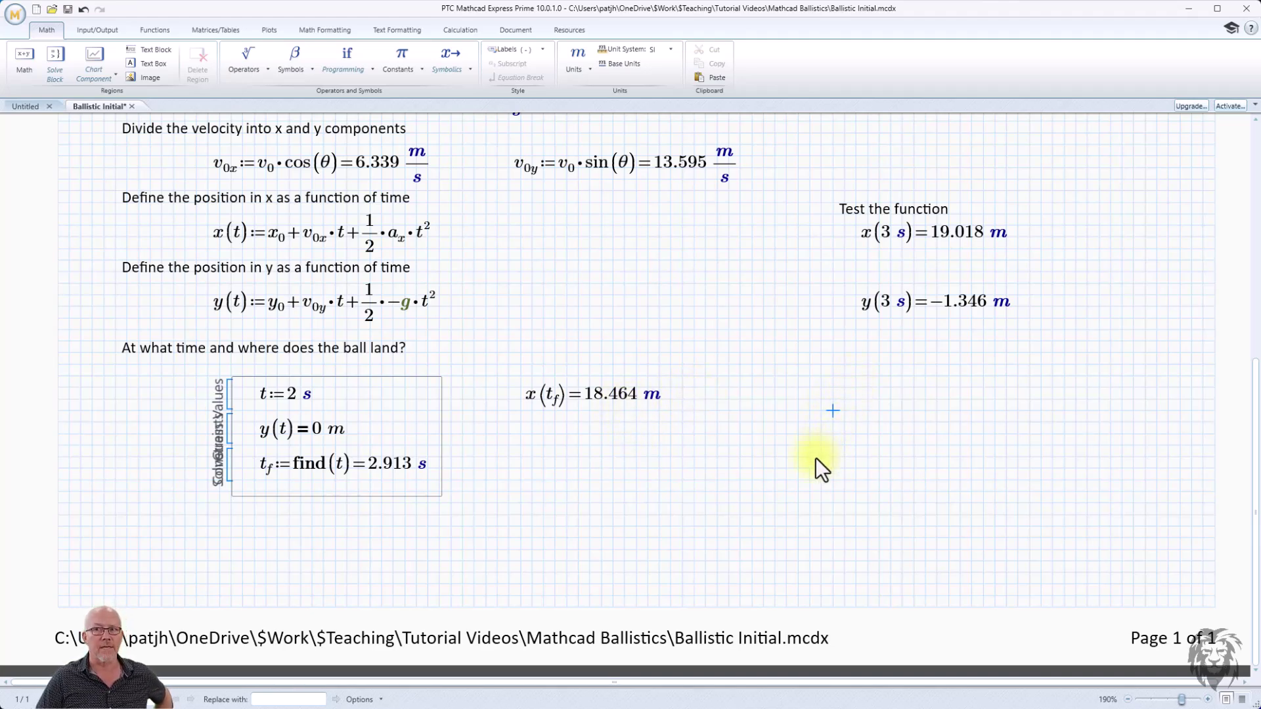
pyautogui.scroll(1, 776, 474)
pyautogui.scroll(-1, 776, 474)
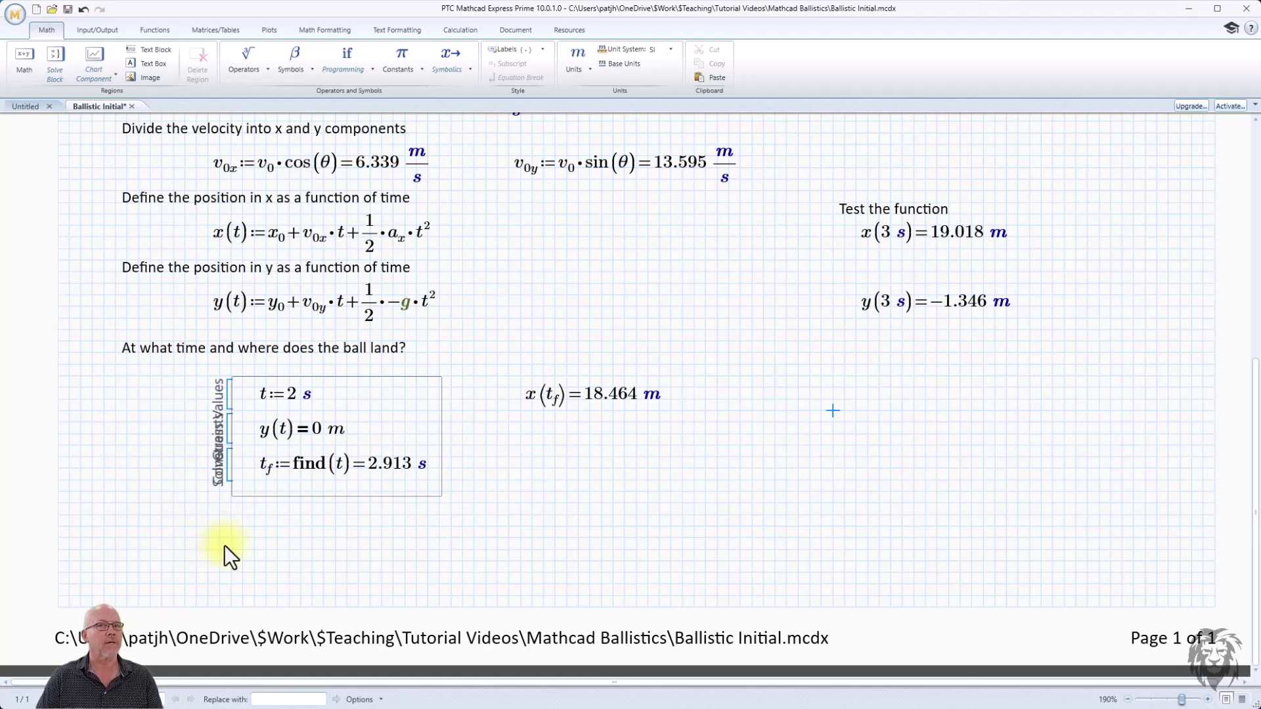
# Step: Add the text "Establish a range variable, T, for i number of time intervals over the flight" below the solve block
pyautogui.click(128, 526)
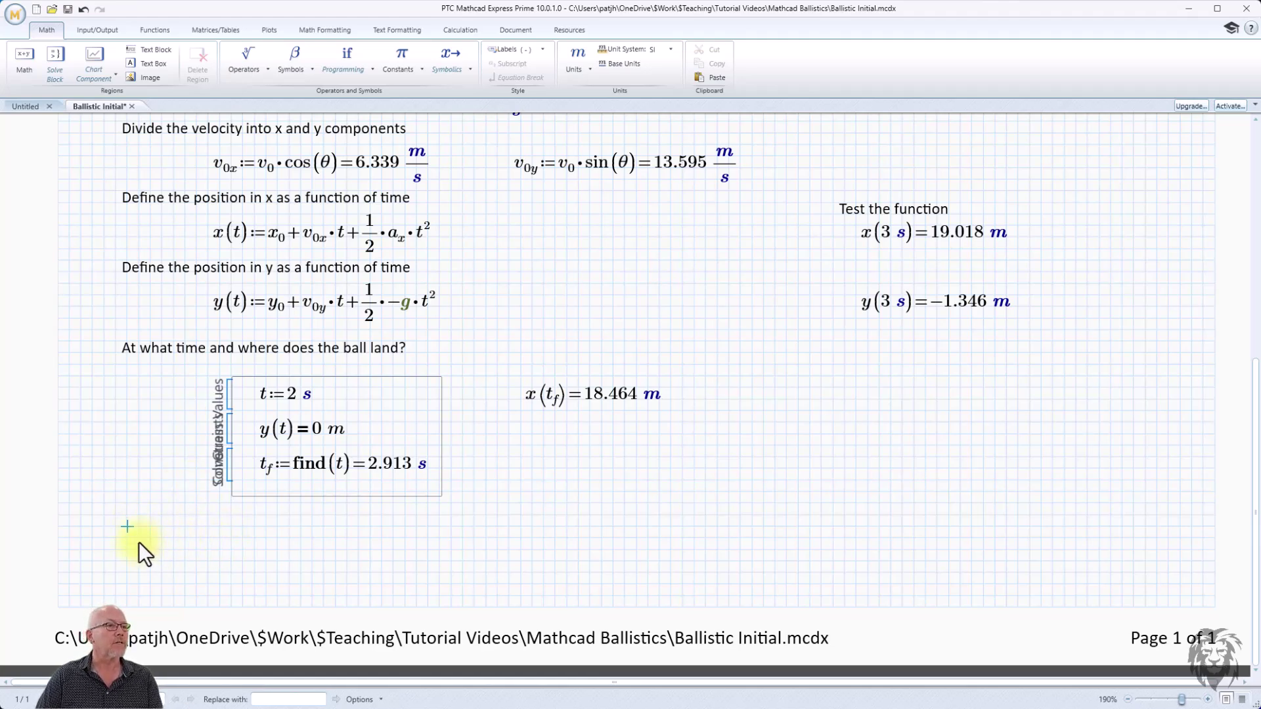
pyautogui.write('Esta')
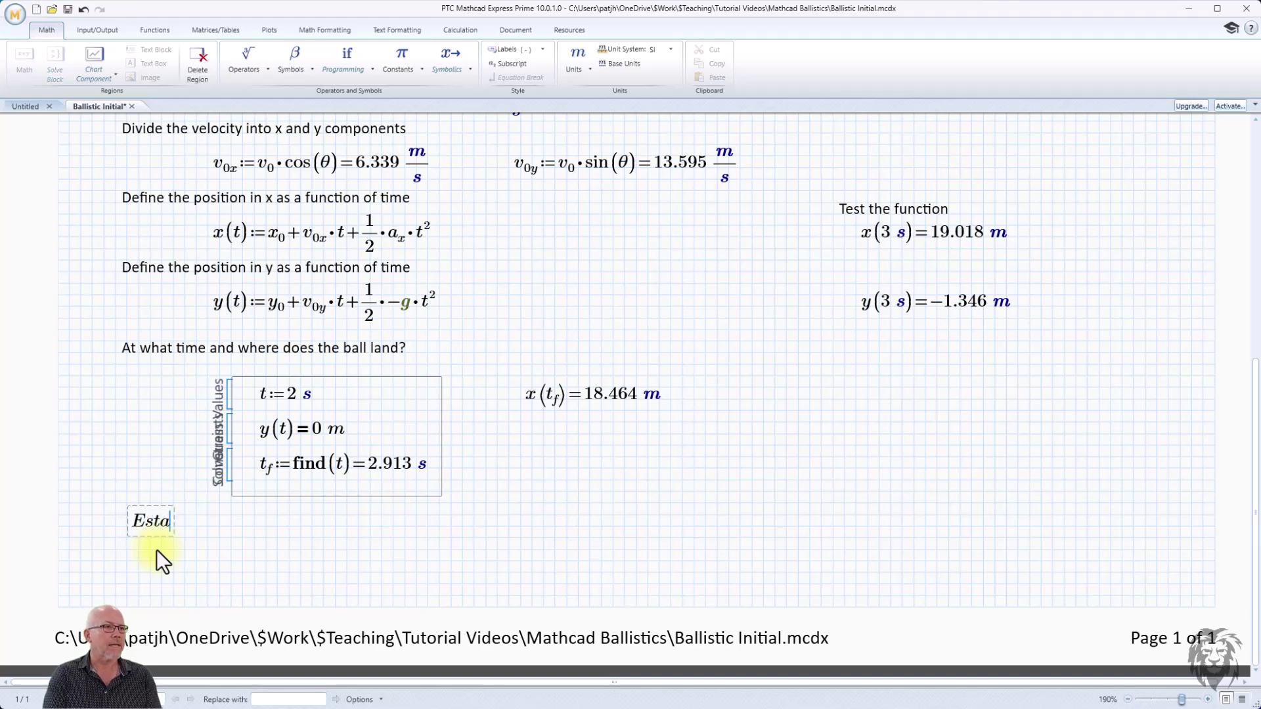
pyautogui.write('blish a rang')
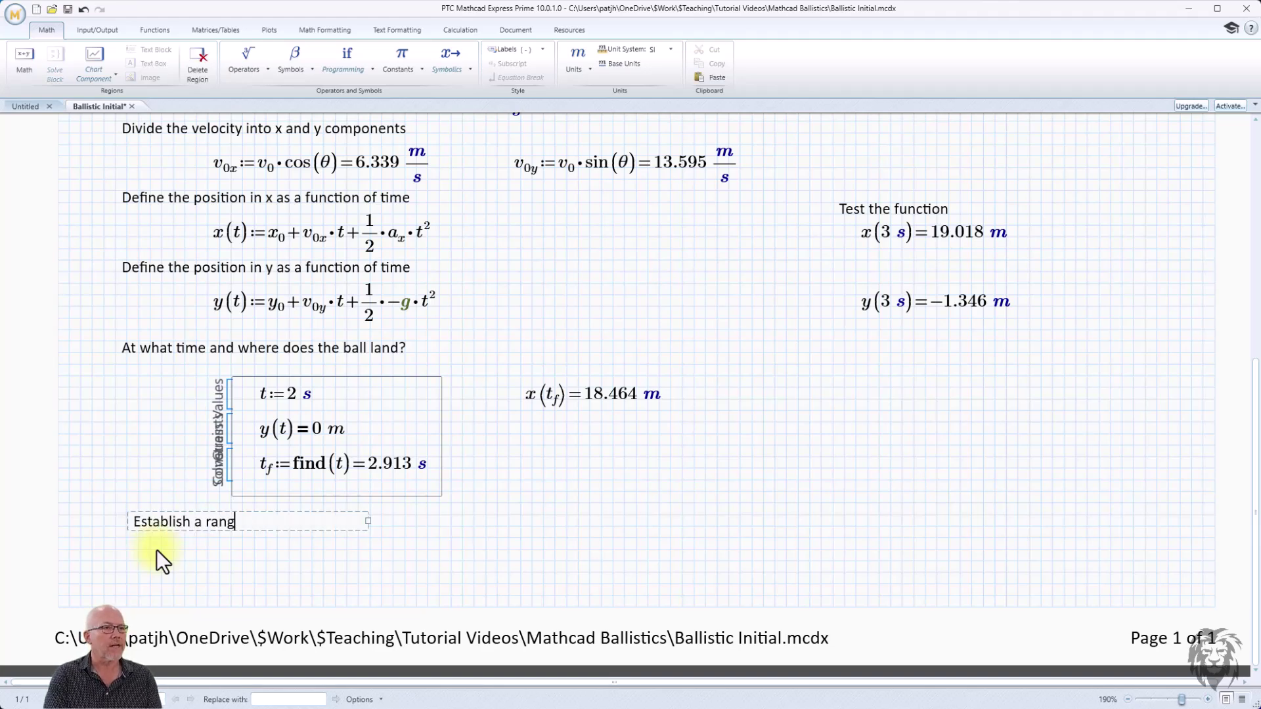
pyautogui.write('e varia')
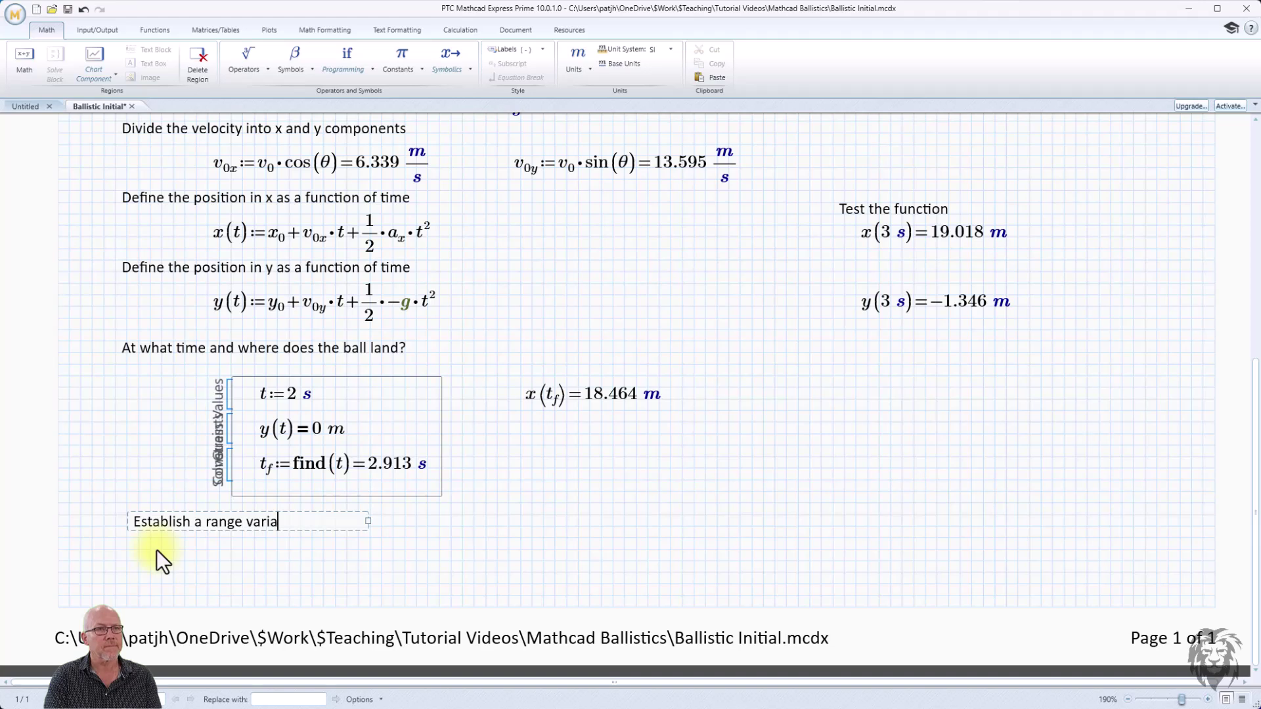
pyautogui.write('ble, T, f')
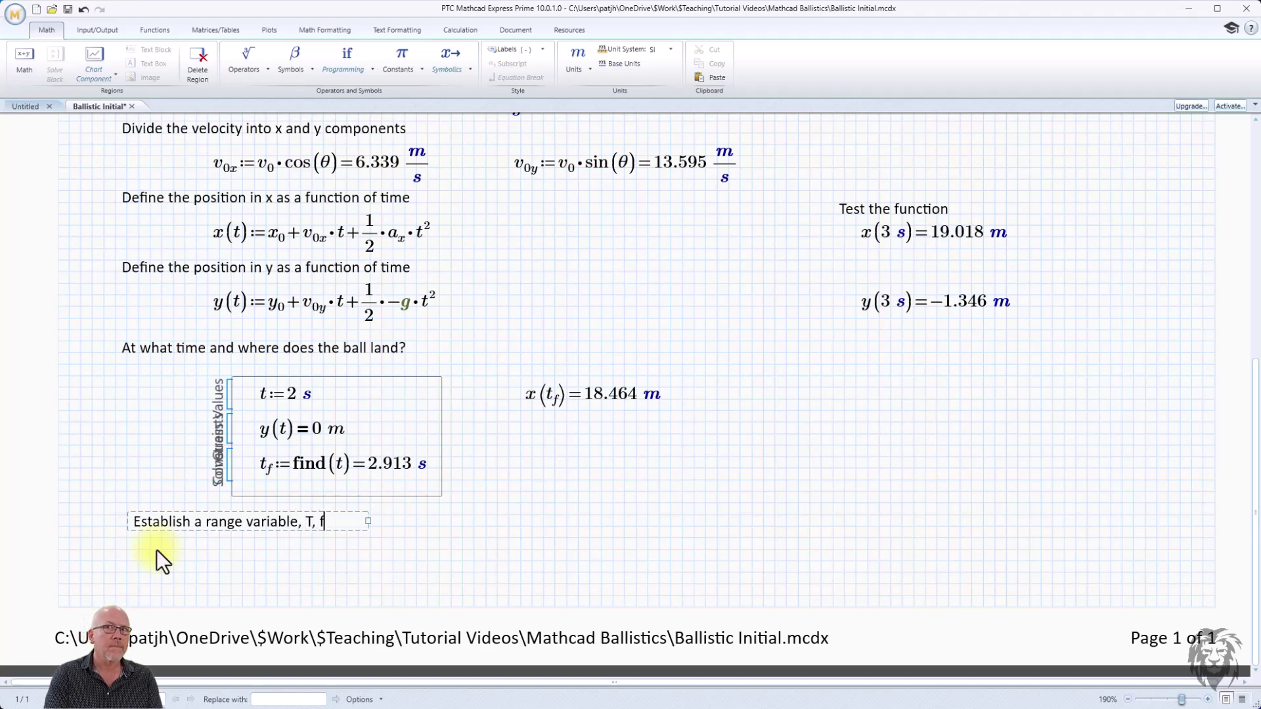
pyautogui.write('or i n')
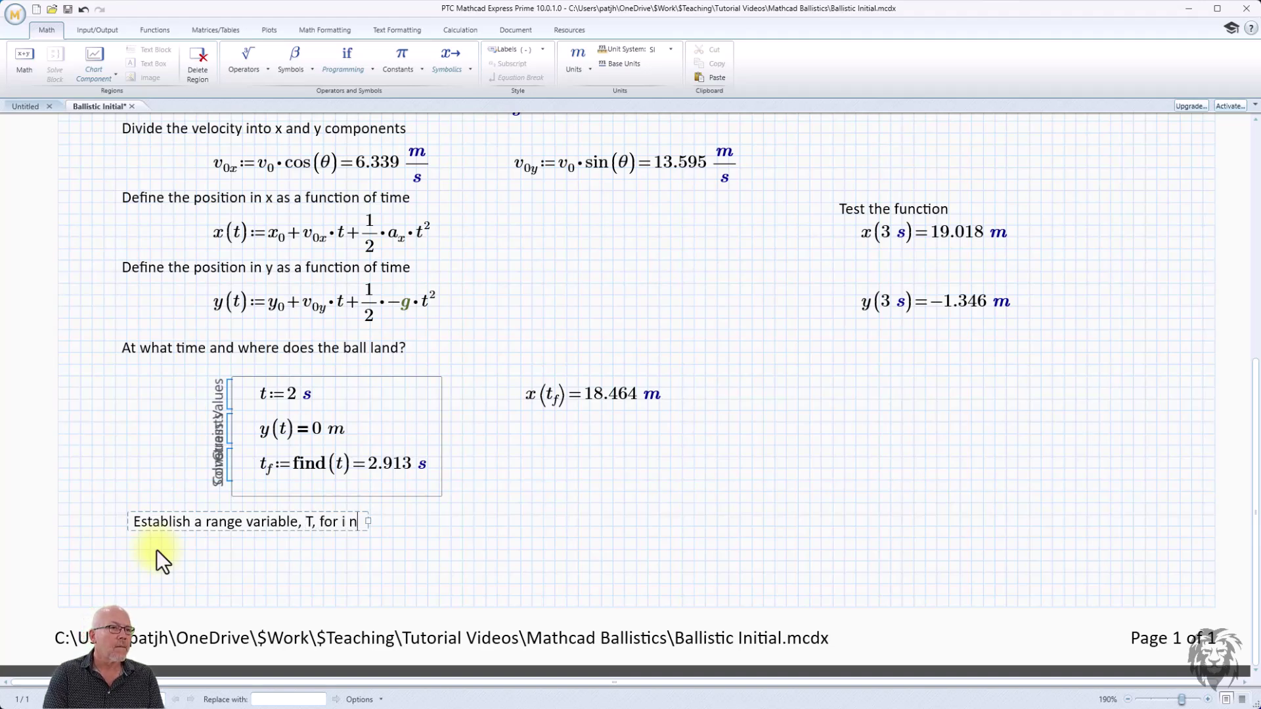
pyautogui.write('umber of time inte')
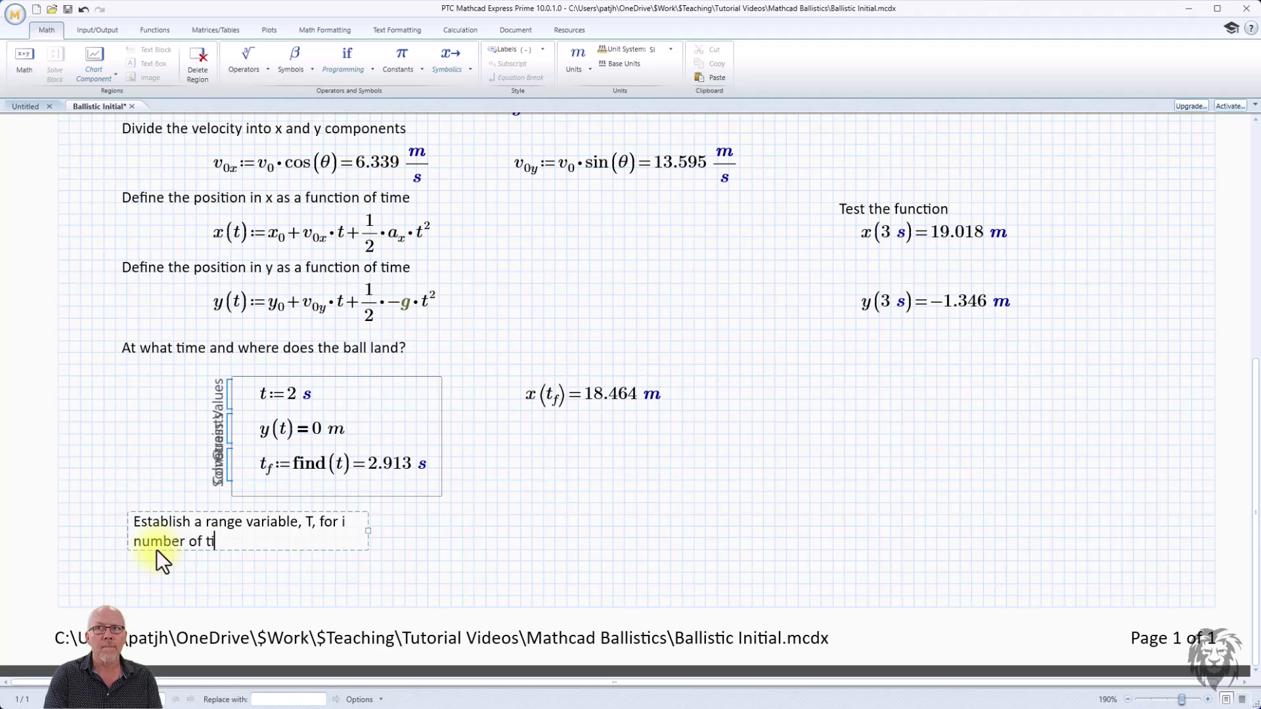
pyautogui.write('rvals ')
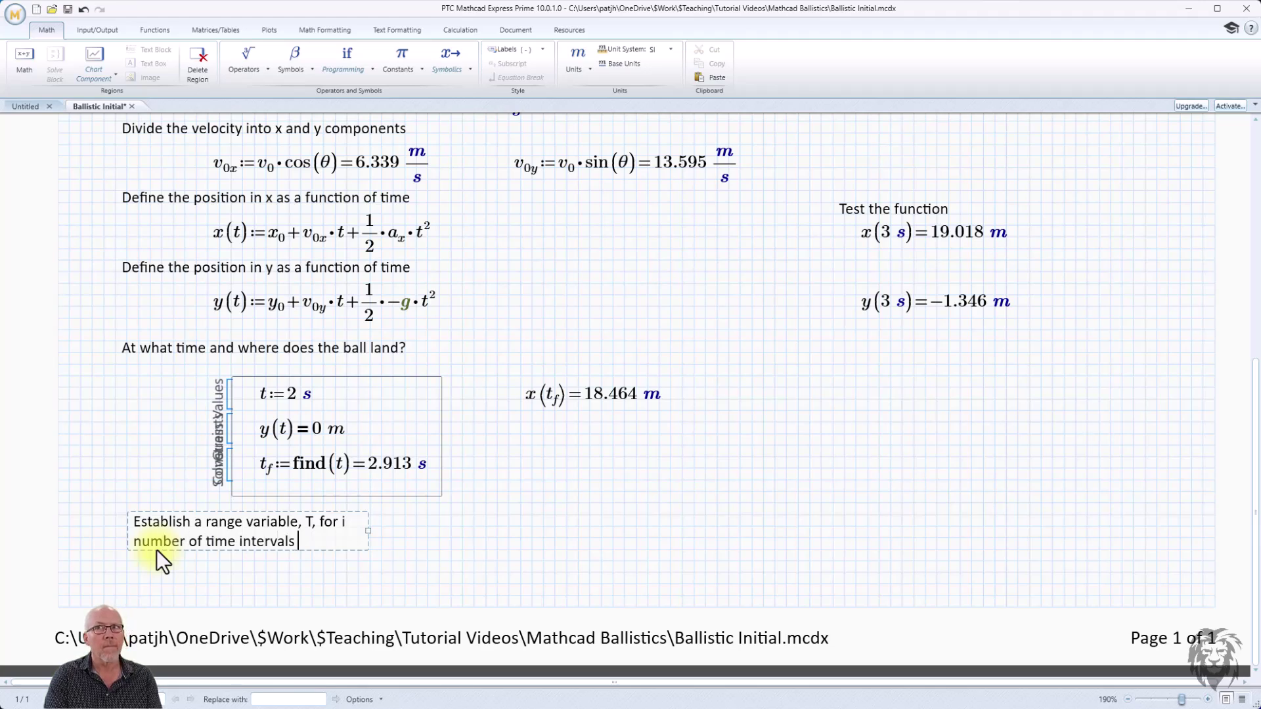
pyautogui.write('over the f')
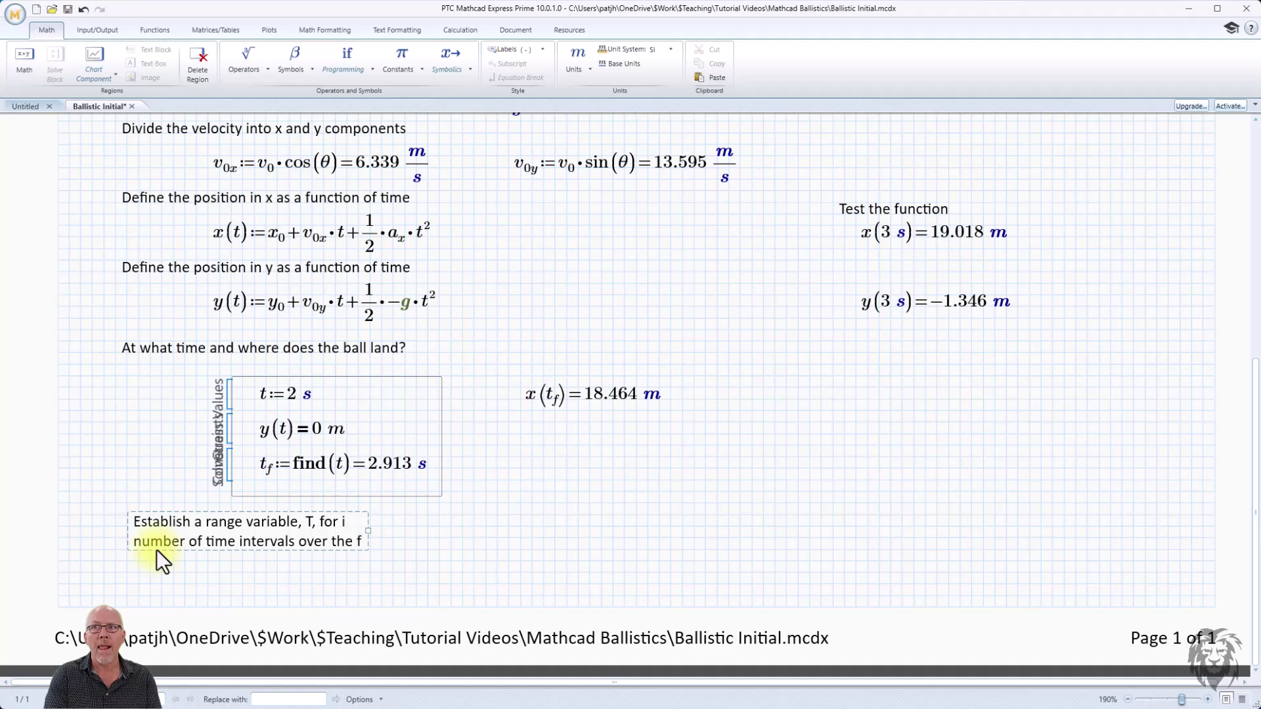
pyautogui.write('light')
# Step: Widen the range variable note so it fits on one line and align it with the text headings above
pyautogui.moveTo(368, 541); pyautogui.dragTo(631, 539)
pyautogui.click(516, 481)
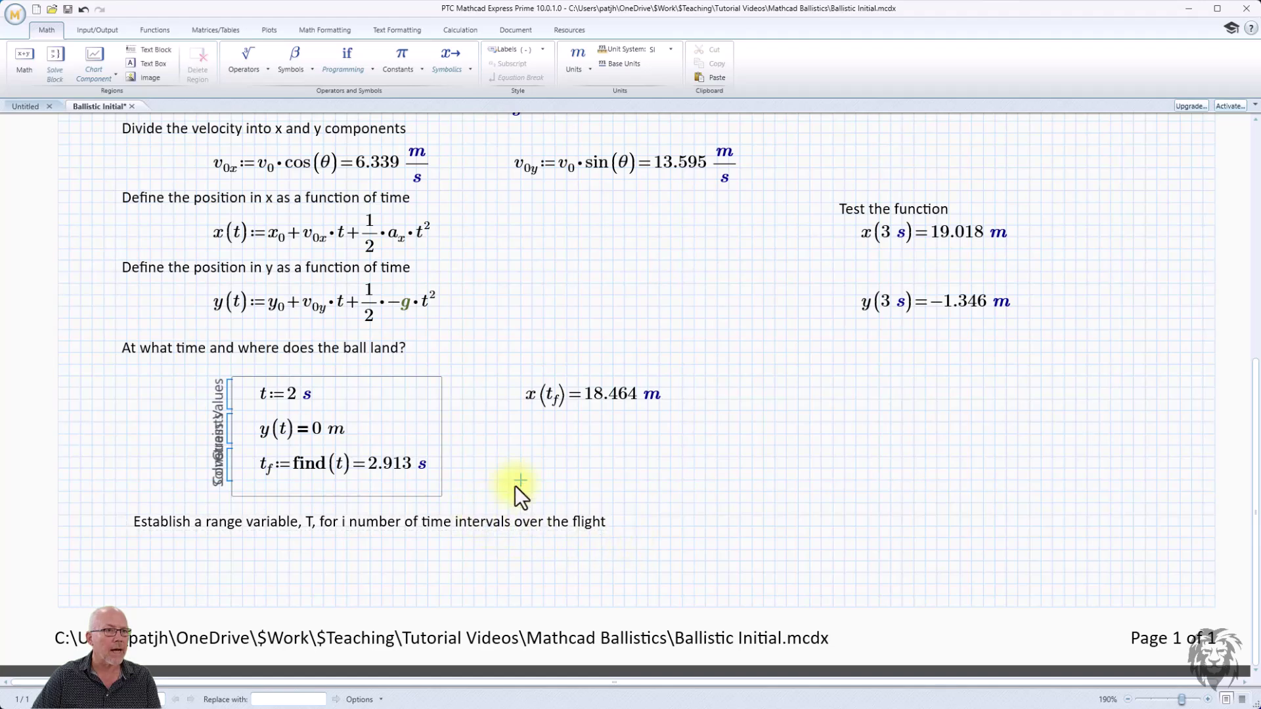
pyautogui.click(469, 524)
pyautogui.tripleClick(474, 514)
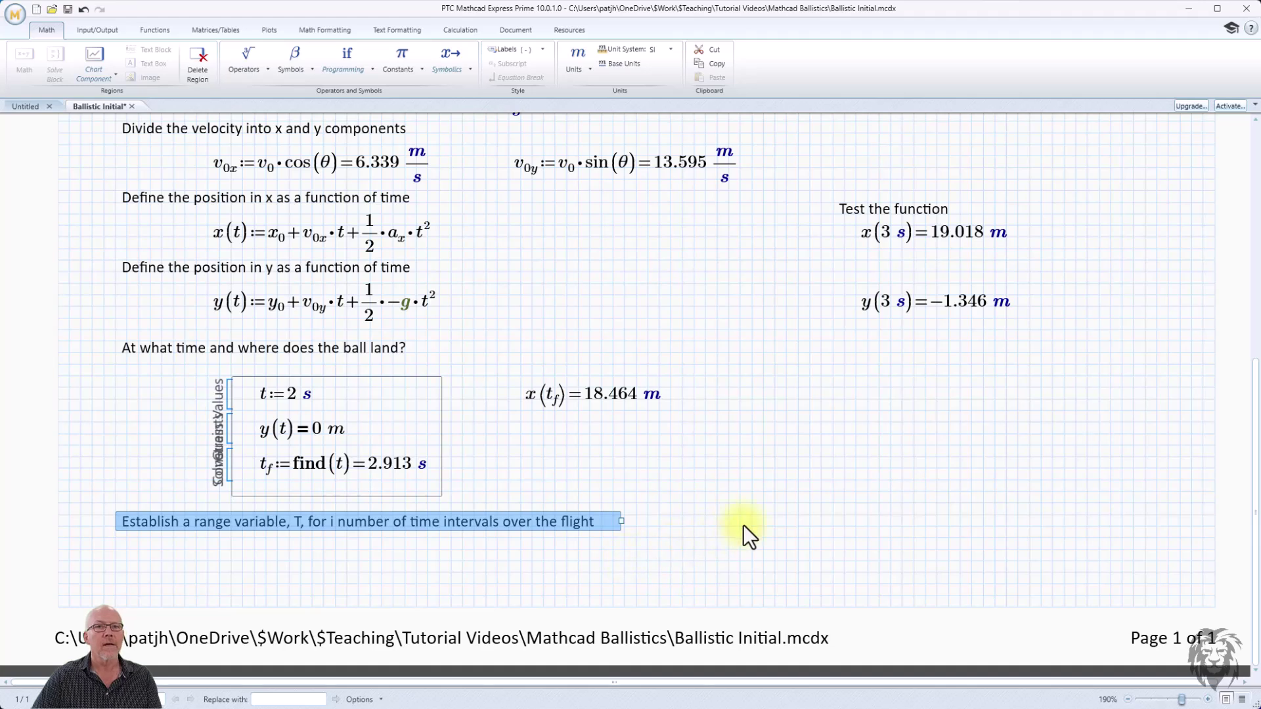
# Step: Define i:=10 beside the range variable note and move it slightly closer to the text
pyautogui.click(718, 526)
pyautogui.write('i')
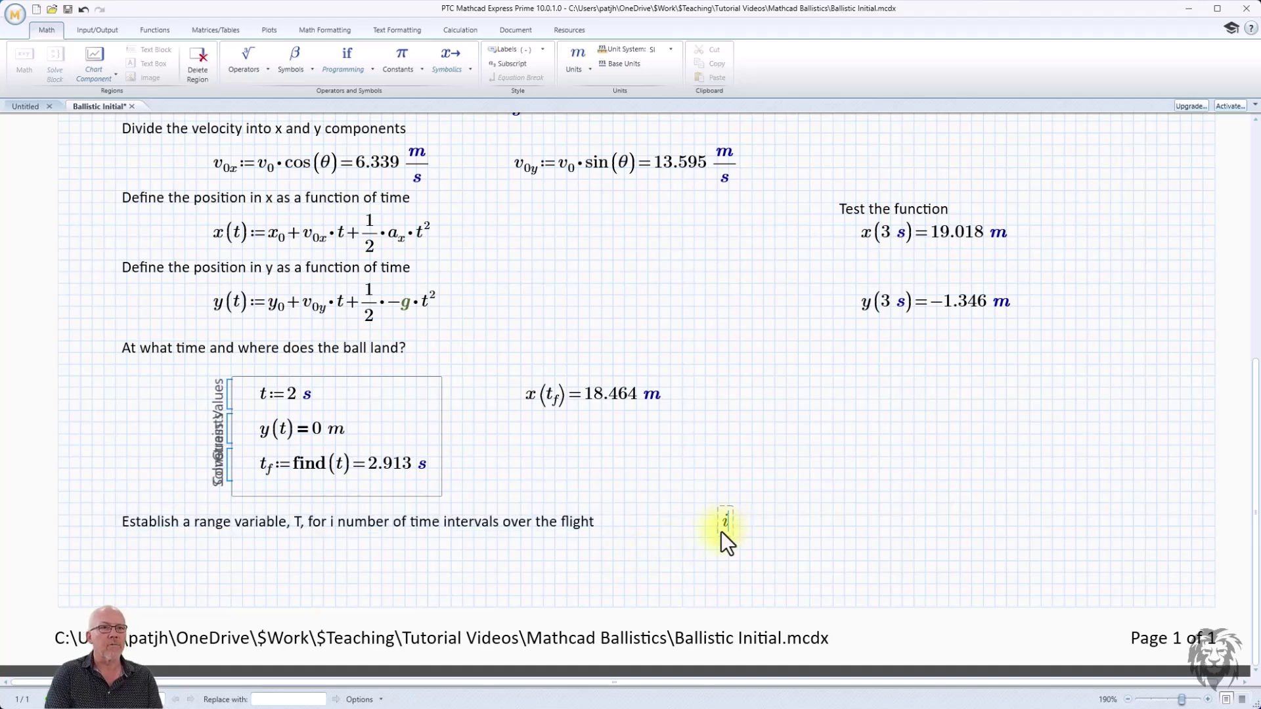
pyautogui.write(':=10')
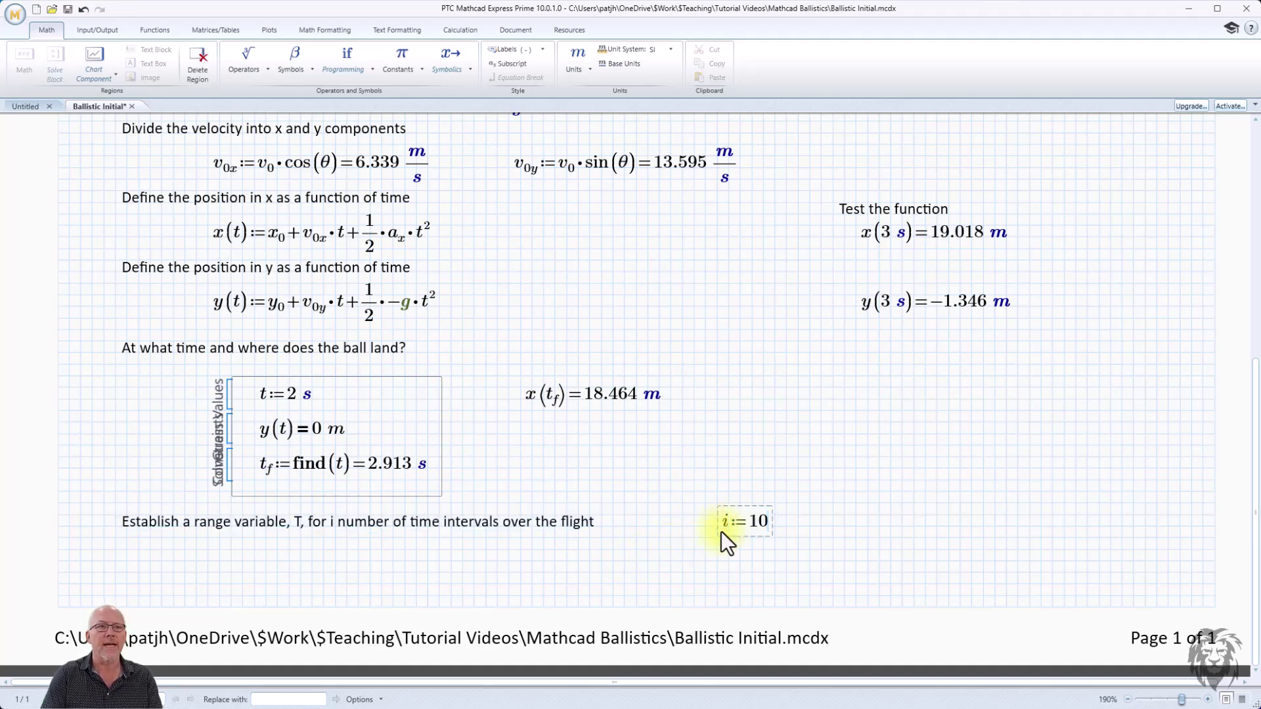
pyautogui.click(805, 544)
pyautogui.moveTo(705, 503); pyautogui.dragTo(721, 541)
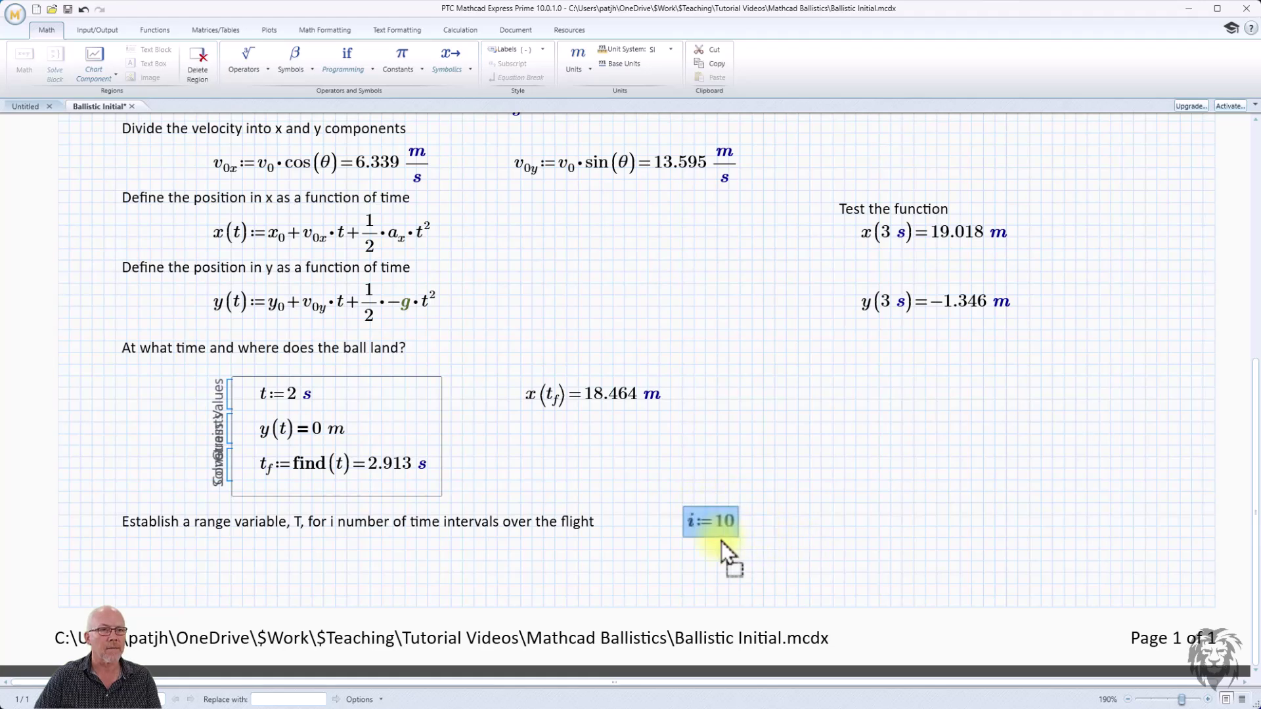
# Step: Define the range variable T:=0, t_f/i .. t_f, with f as a subscript, on the same row beside i
pyautogui.click(809, 526)
pyautogui.write('T:=')
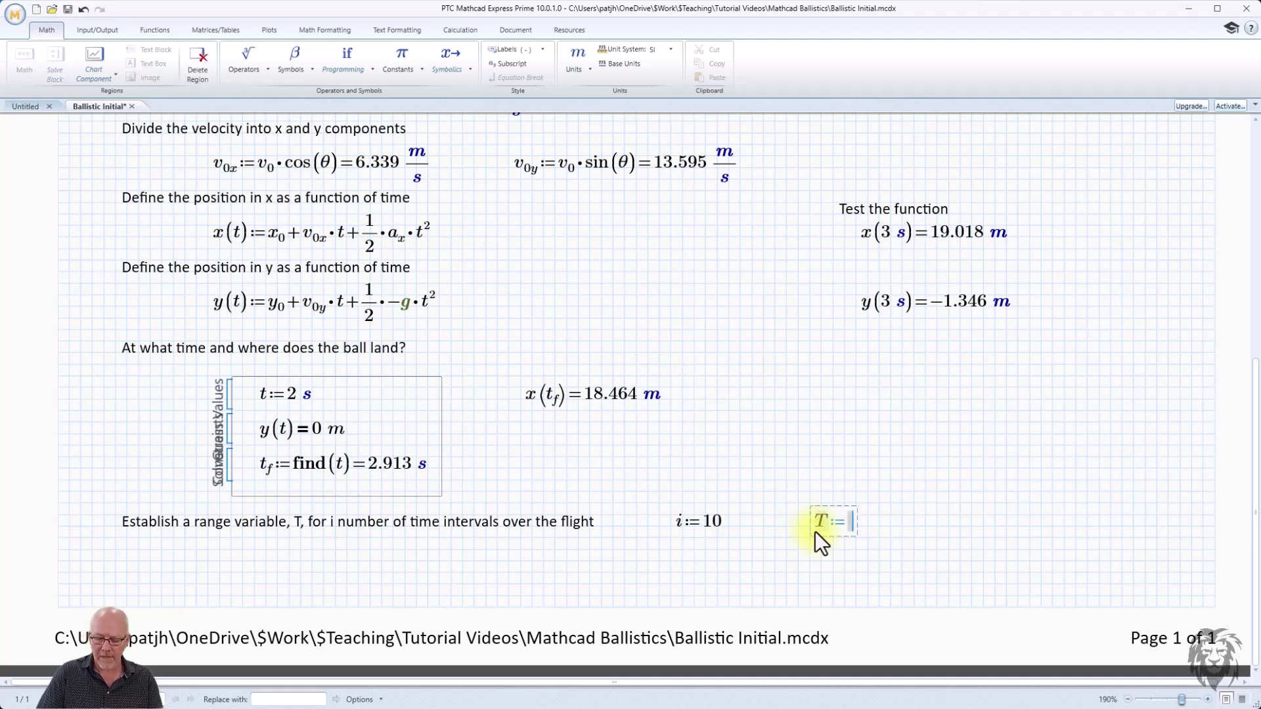
pyautogui.write('0,')
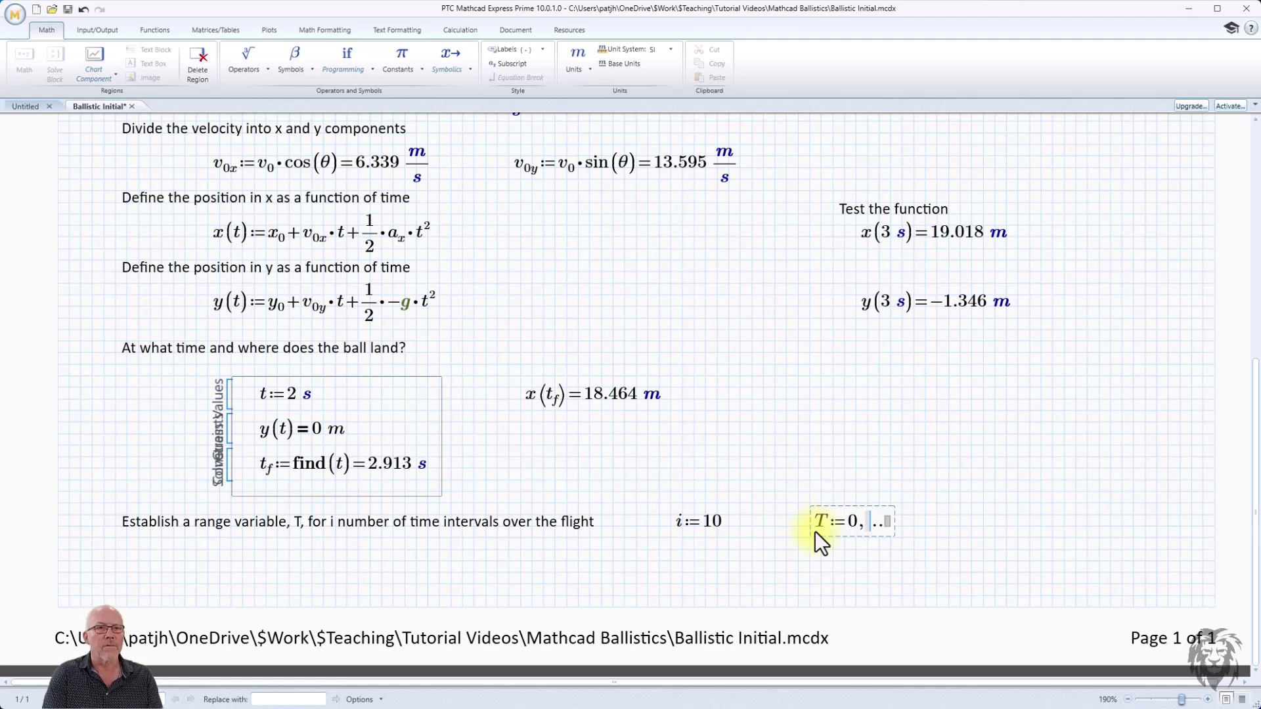
pyautogui.write('t')
pyautogui.write('.f')
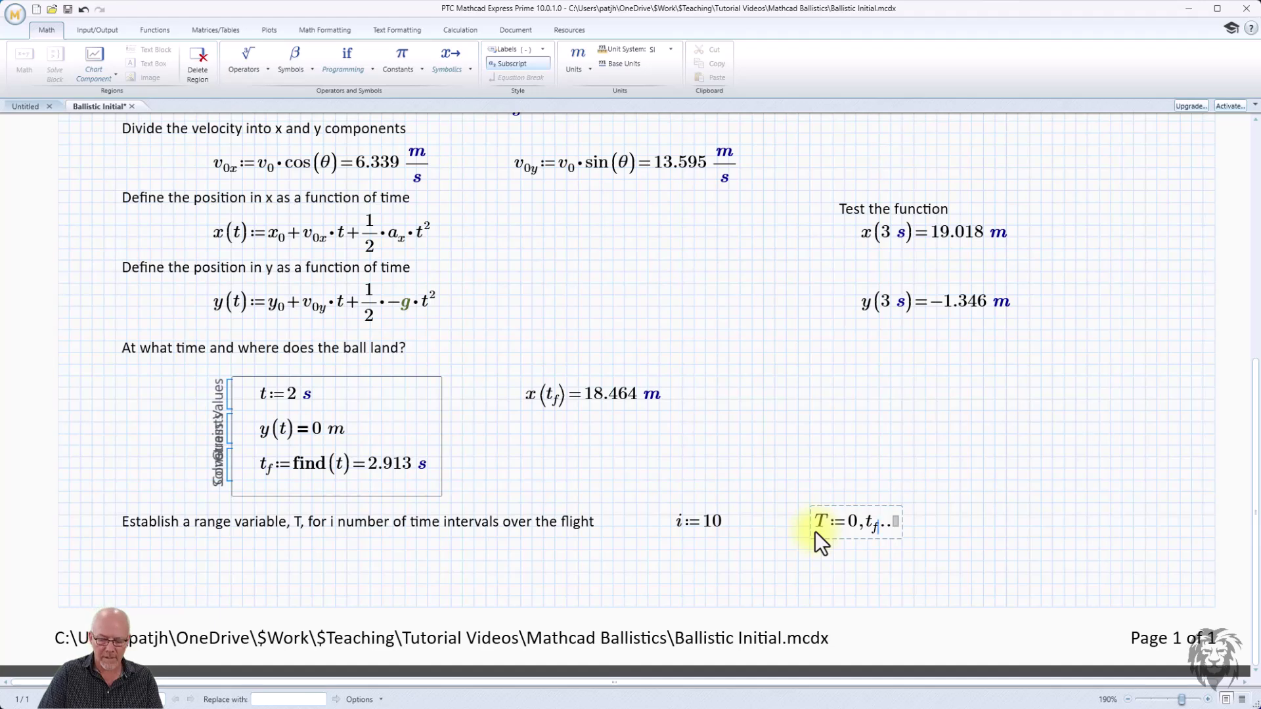
pyautogui.write('/i')
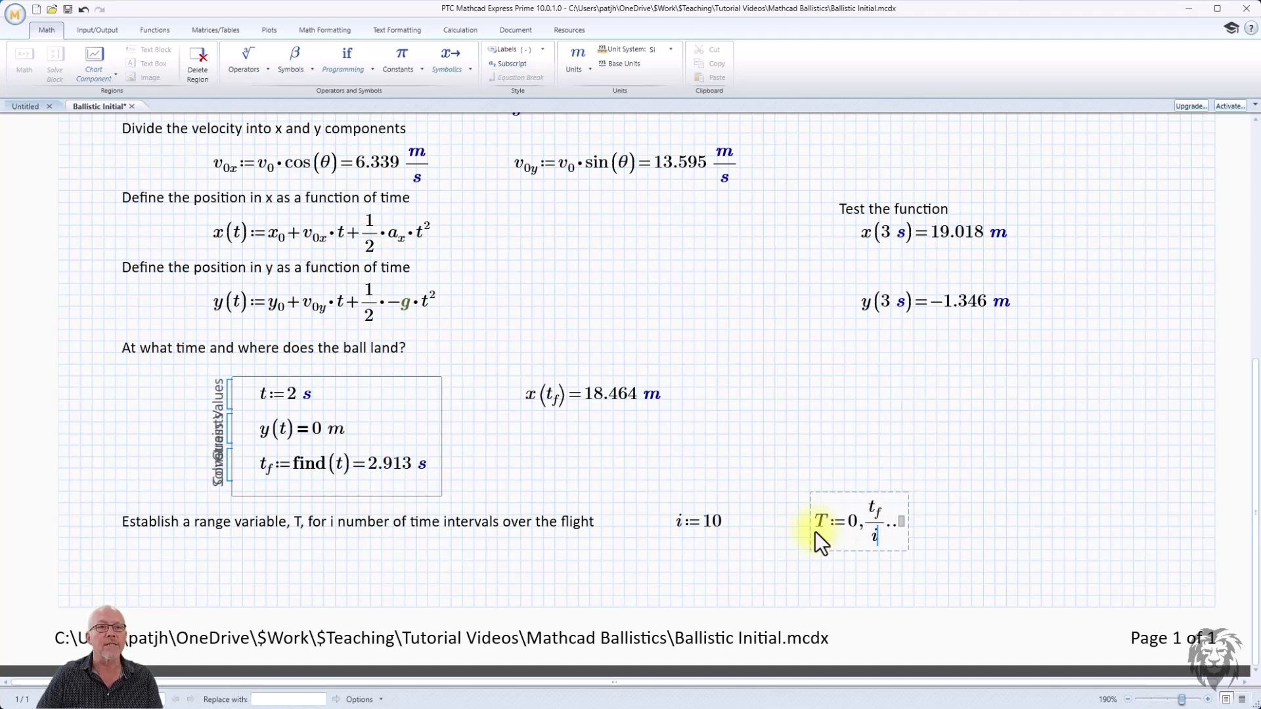
pyautogui.click(904, 526)
pyautogui.write('t')
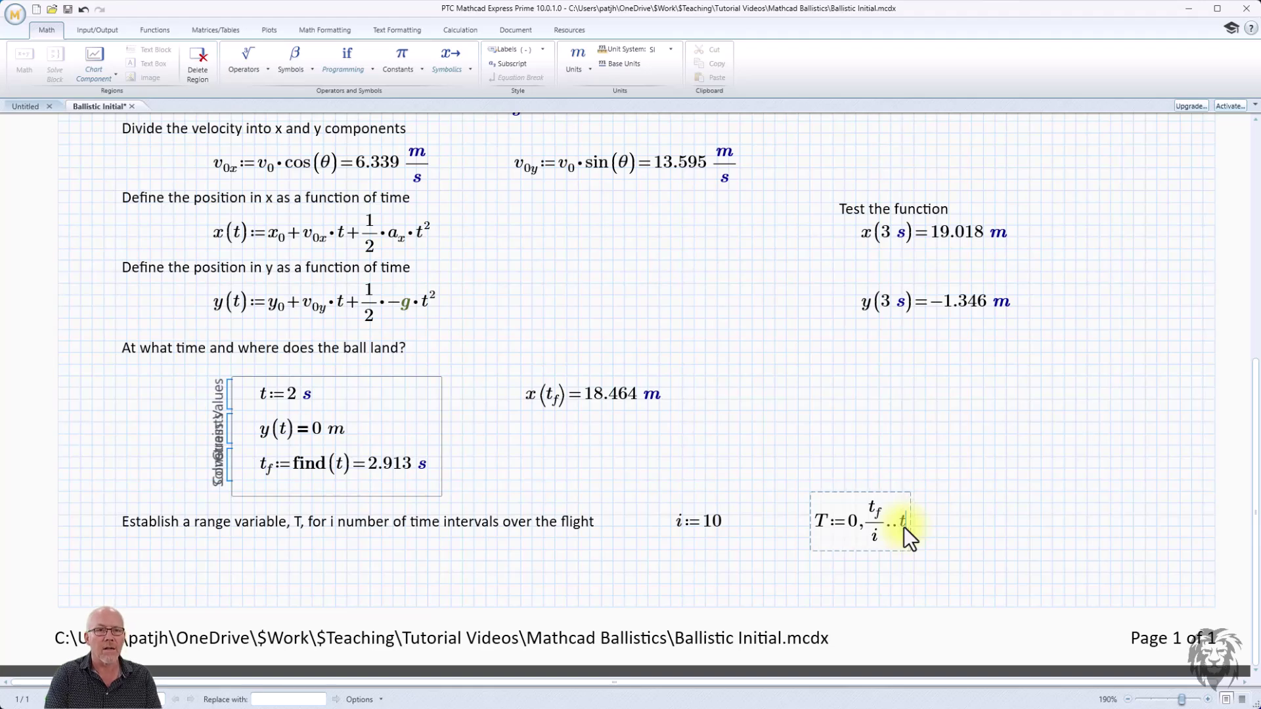
pyautogui.write('.f')
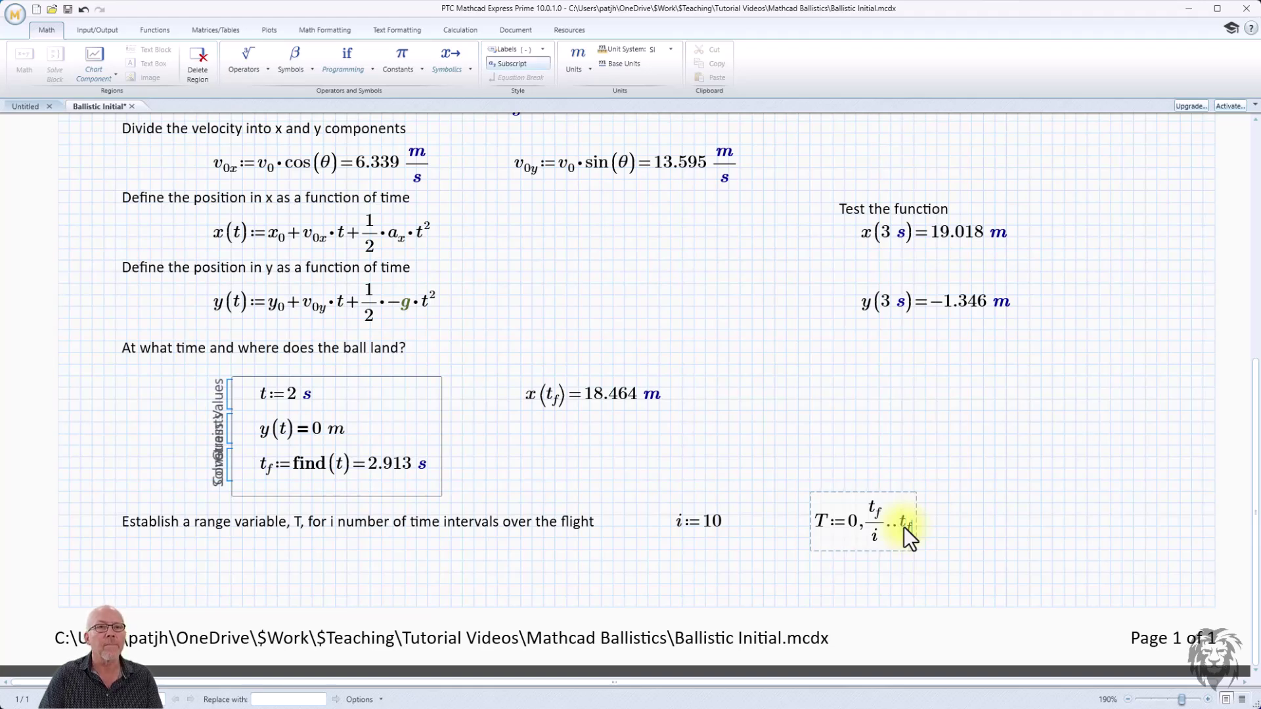
pyautogui.click(960, 526)
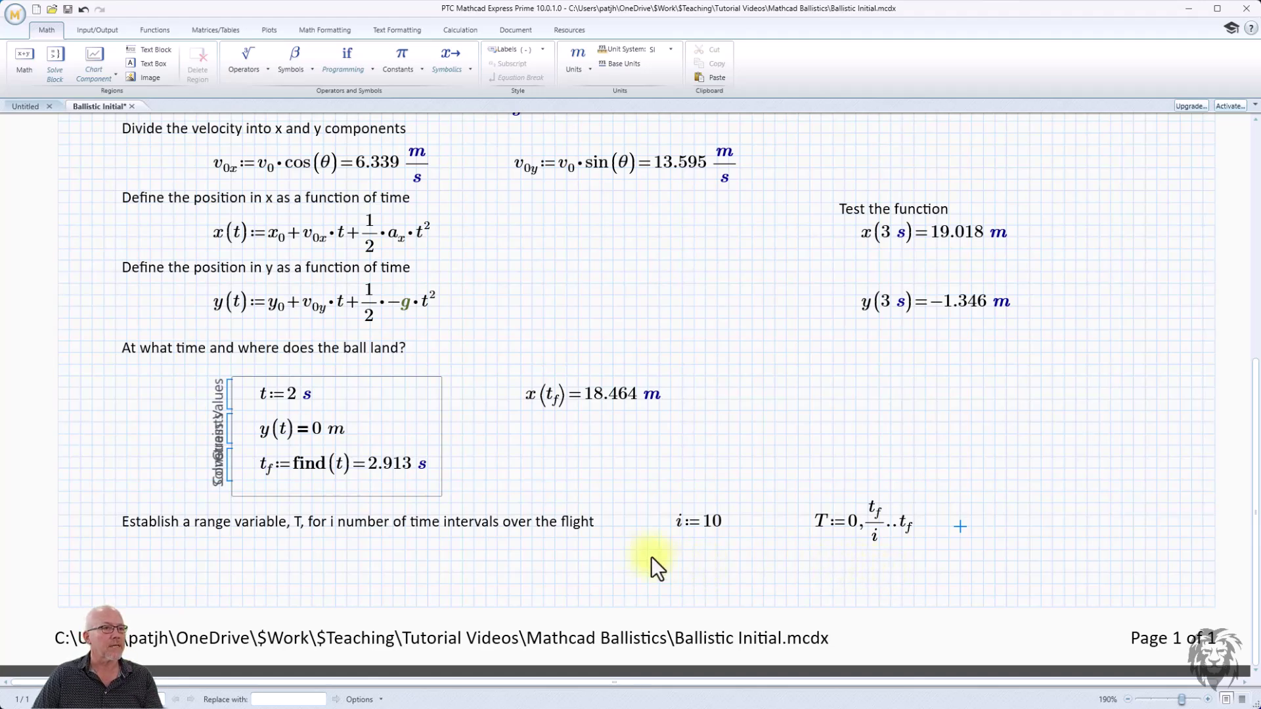
# Step: Evaluate x(T) at the start of page 2 and move the result down so it sits entirely on that page
pyautogui.scroll(3, 658, 525)
pyautogui.scroll(-3, 658, 525)
pyautogui.click(682, 596)
pyautogui.press('Down')
pyautogui.press('Down')
pyautogui.press('Down')
pyautogui.press('Down')
pyautogui.press('Down')
pyautogui.press('Down')
pyautogui.press('Down')
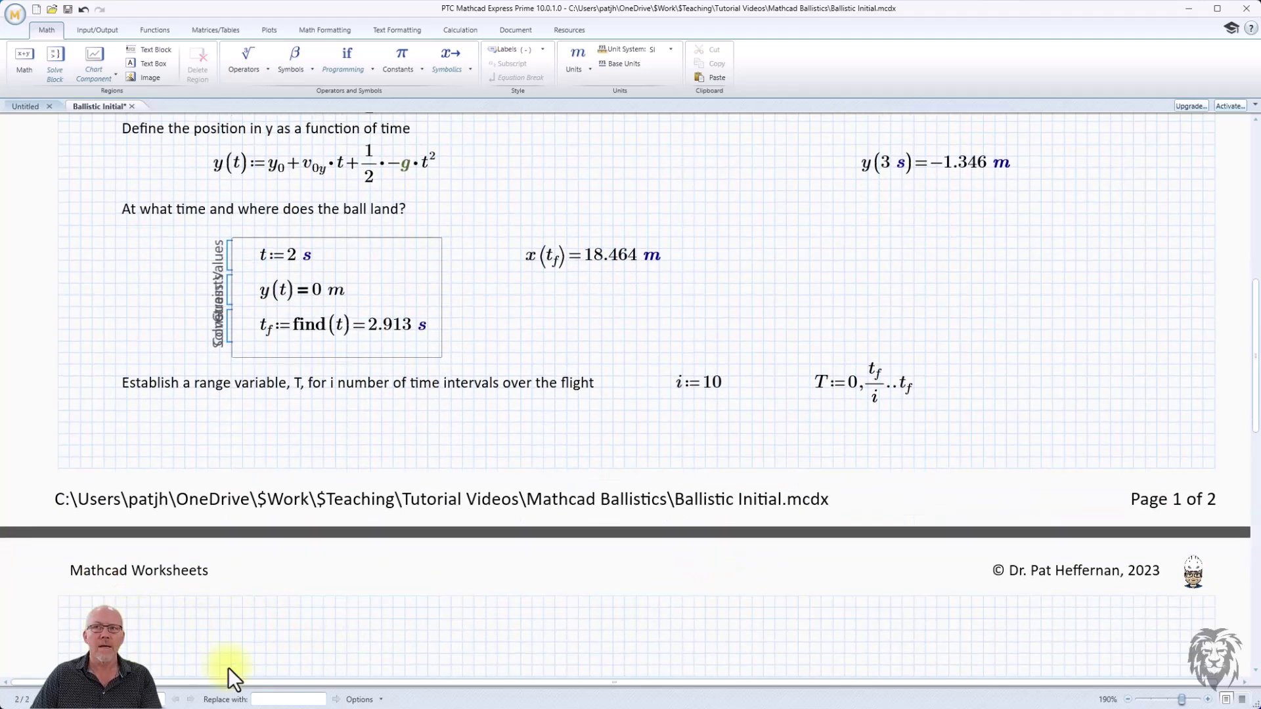
pyautogui.write('x(T)')
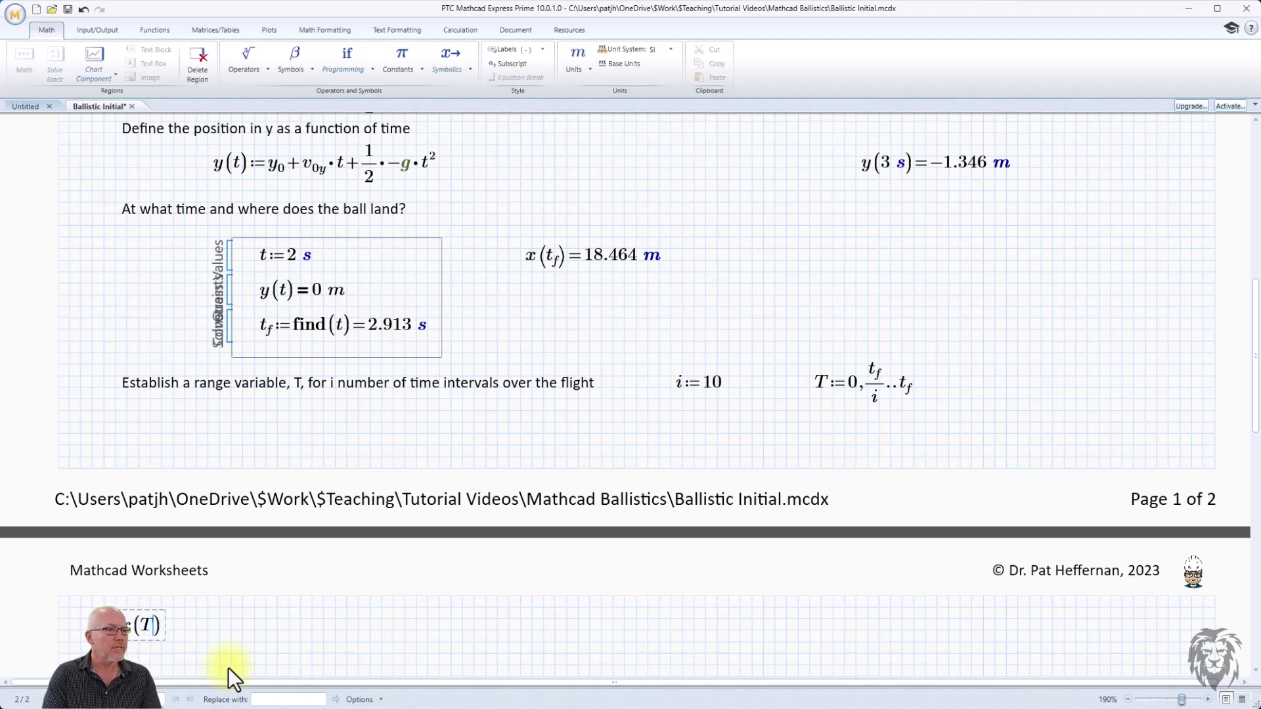
pyautogui.write('=')
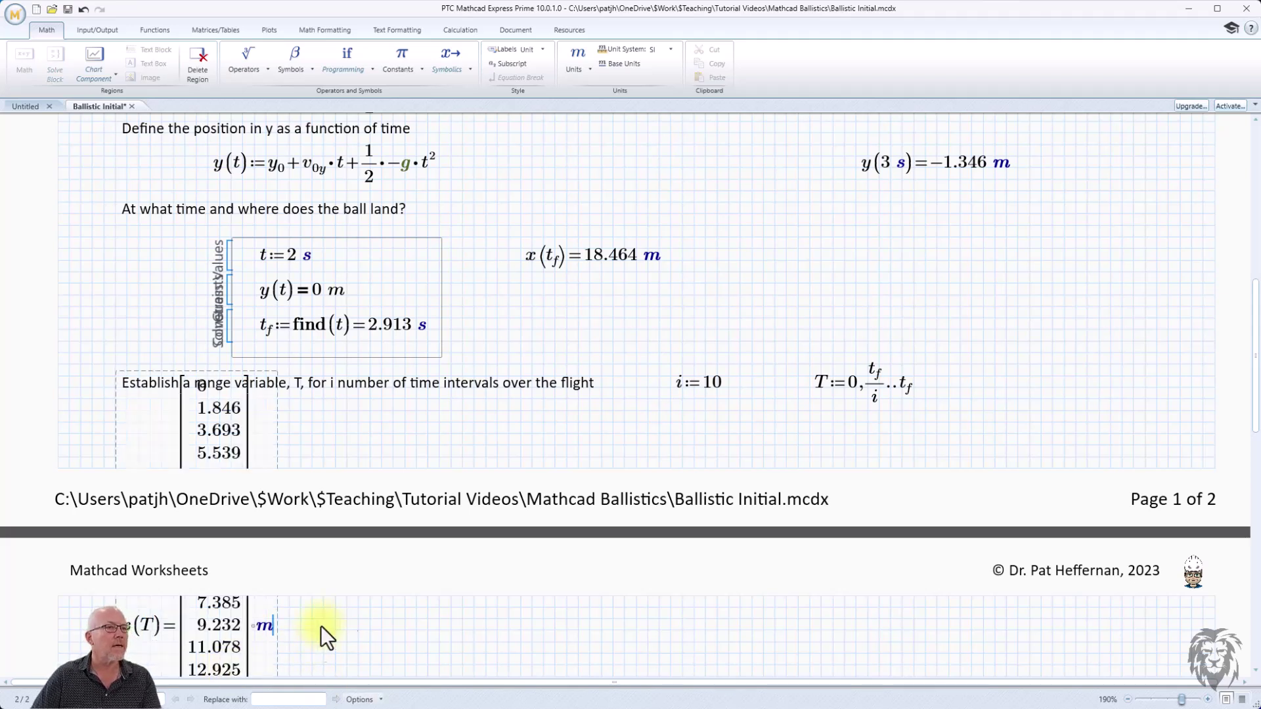
pyautogui.scroll(-4, 389, 608)
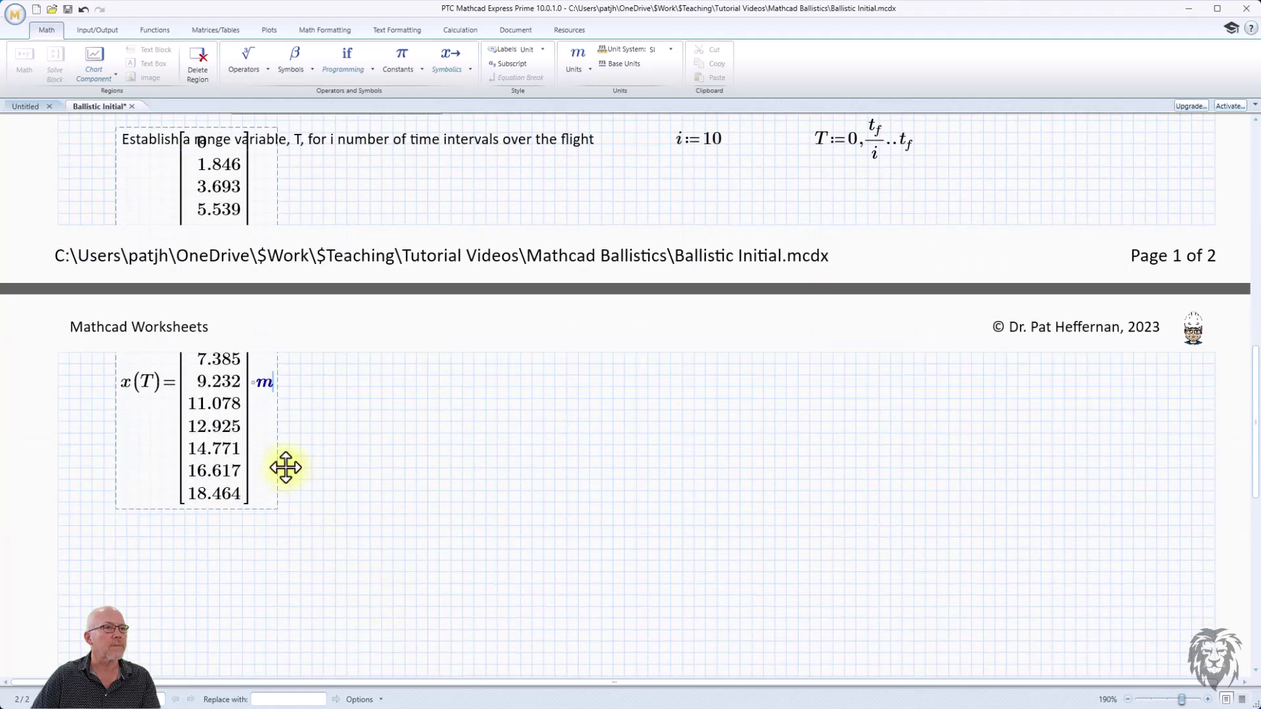
pyautogui.moveTo(283, 464); pyautogui.dragTo(286, 569)
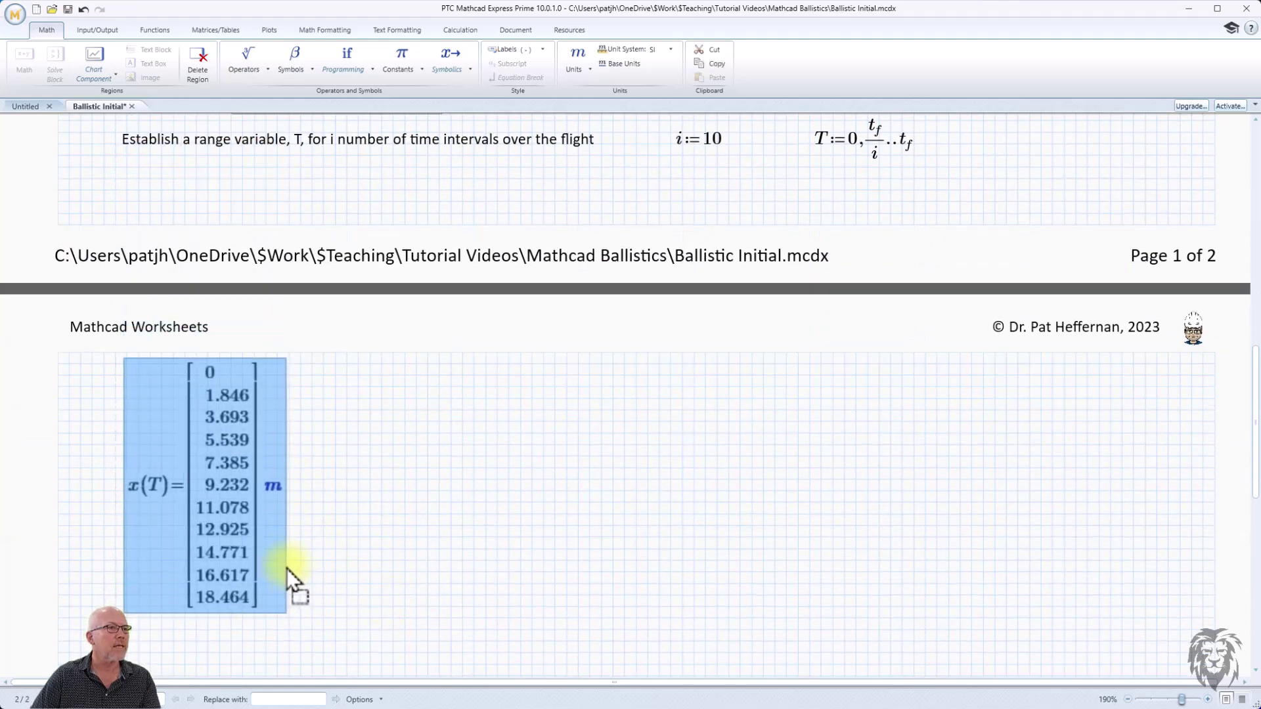
# Step: Evaluate y(T) beside the x(T) results and move it slightly closer to them on the same row
pyautogui.click(370, 537)
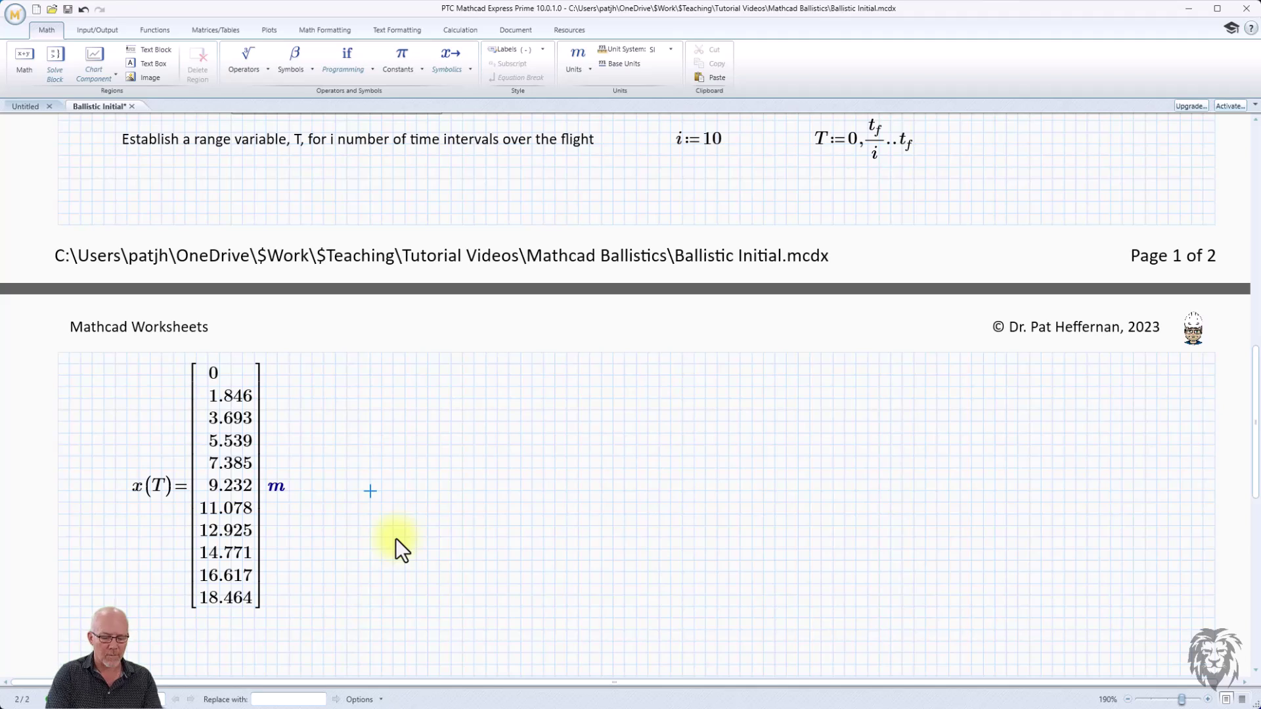
pyautogui.write('y(T)')
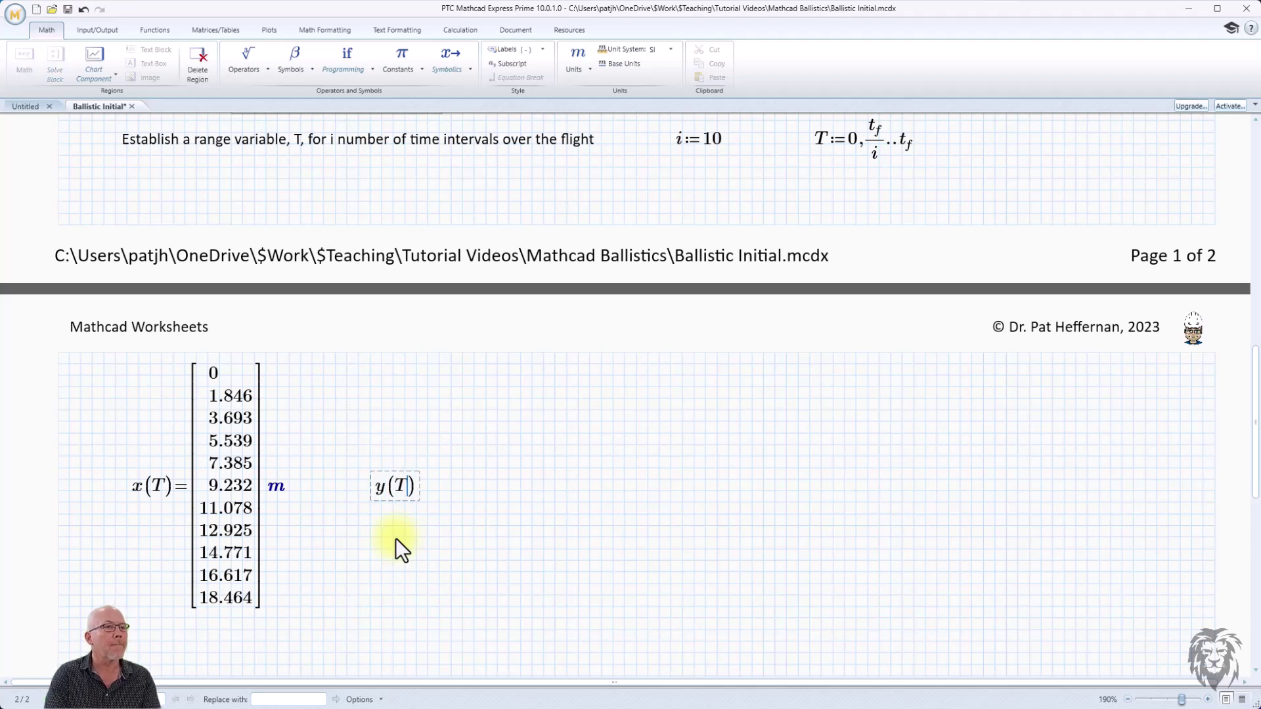
pyautogui.write('=')
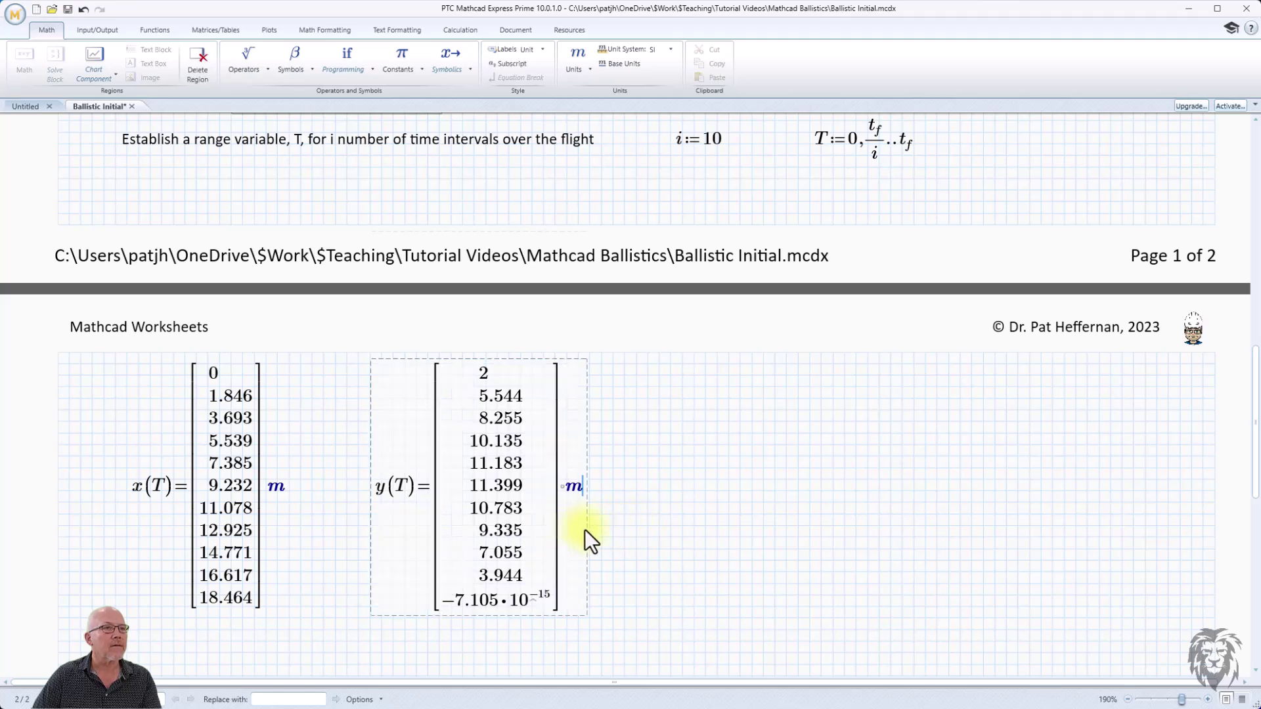
pyautogui.moveTo(585, 535); pyautogui.dragTo(578, 538)
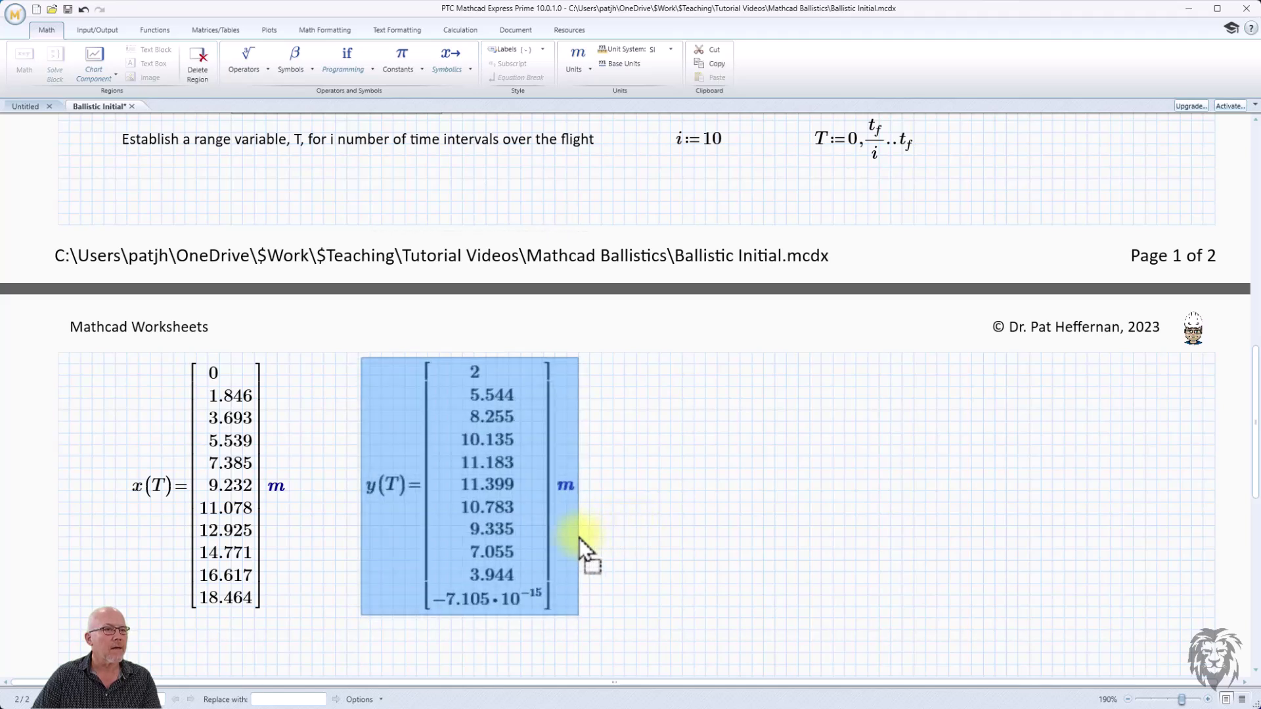
# Step: Insert an XY plot in the empty area beside the y(T) results on page 2
pyautogui.click(648, 537)
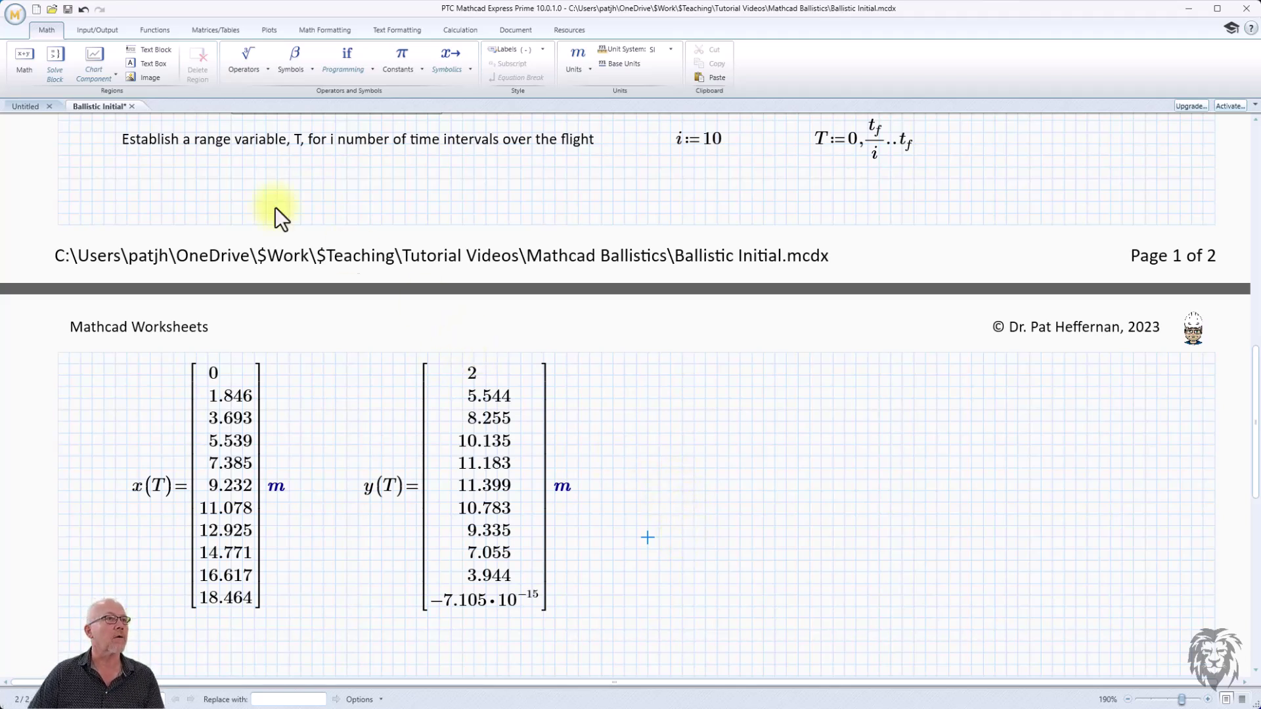
pyautogui.click(269, 30)
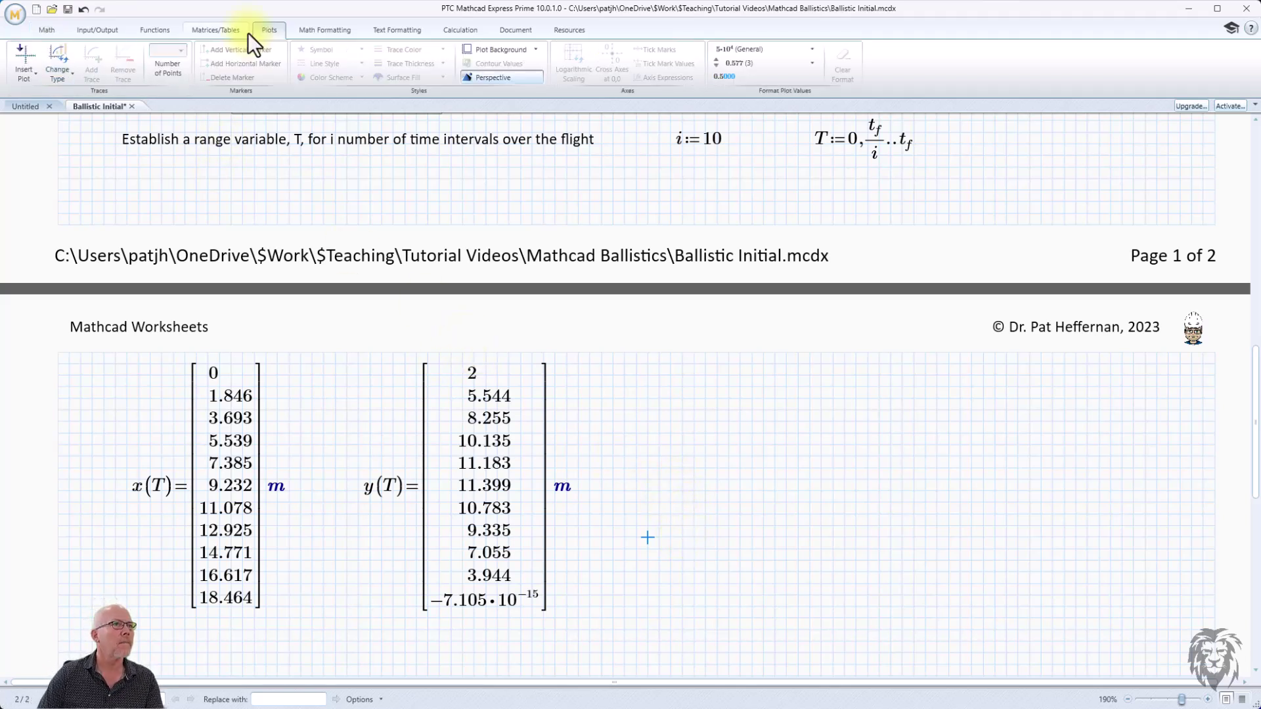
pyautogui.click(25, 68)
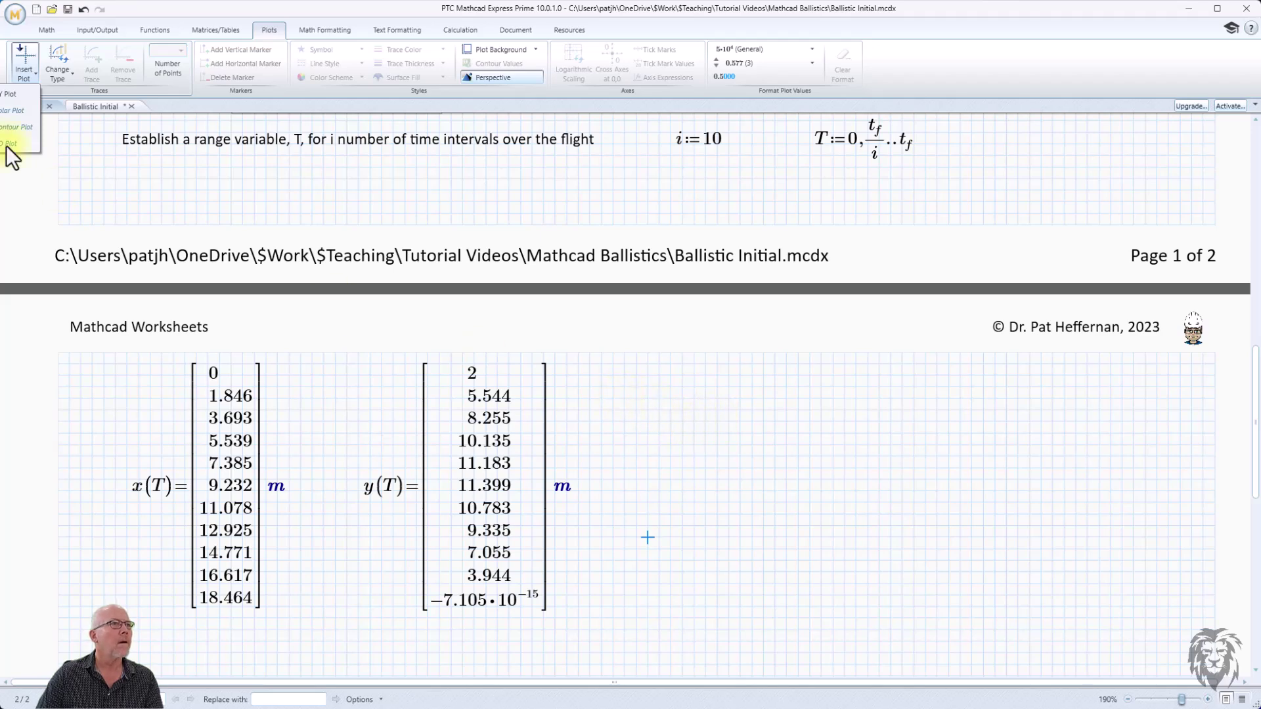
pyautogui.click(14, 94)
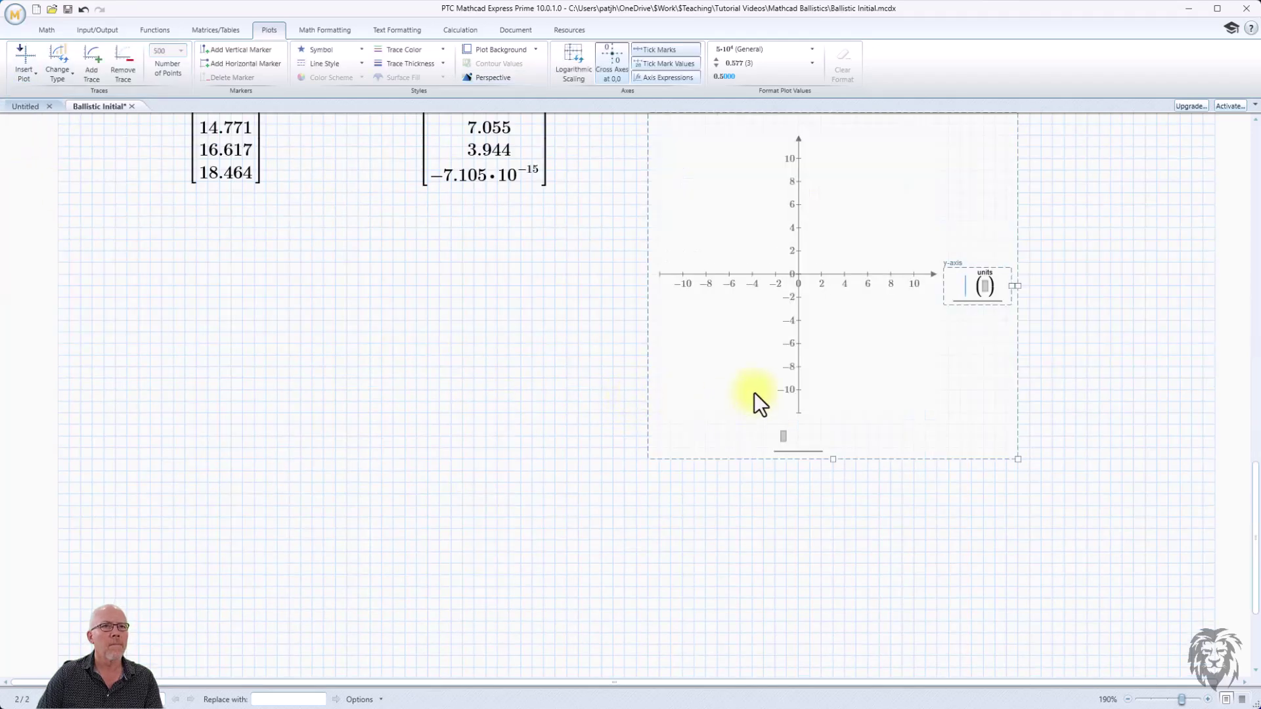
pyautogui.scroll(5, 763, 427)
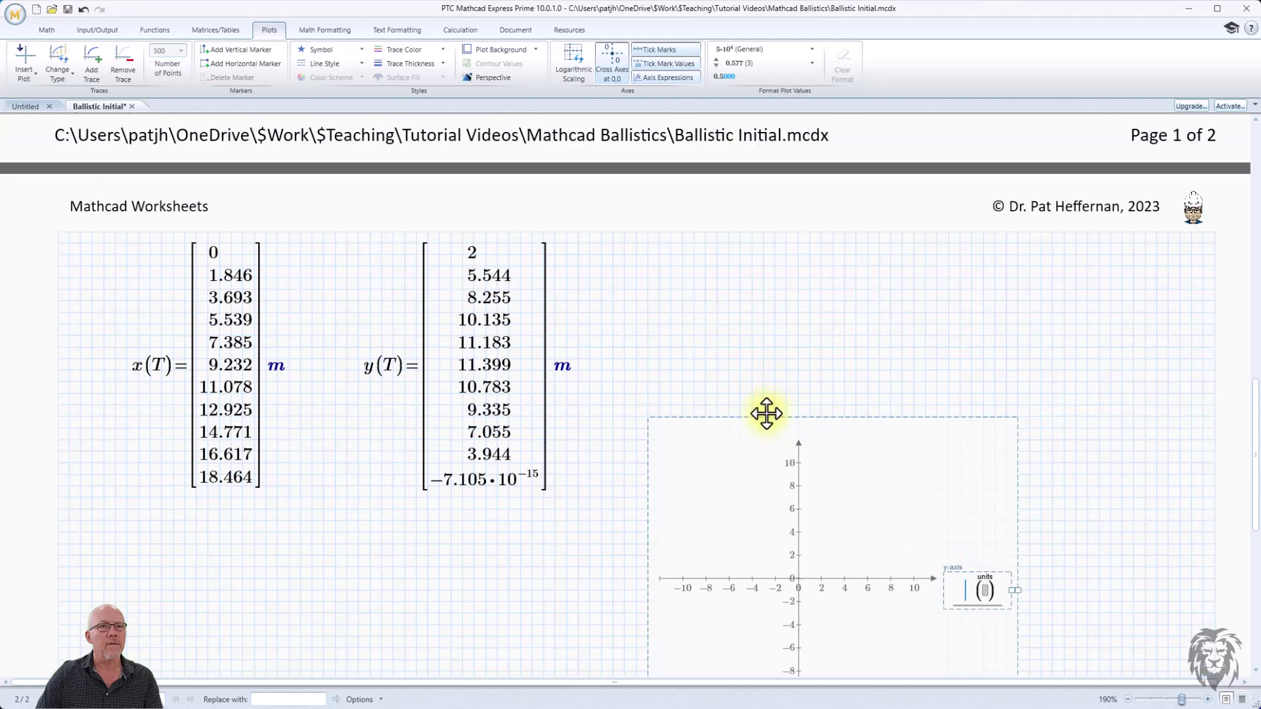
# Step: Move the empty plot up beside the y(T) results, shorten it to about their height and widen it towards the page margin
pyautogui.moveTo(760, 416); pyautogui.dragTo(754, 243)
pyautogui.moveTo(816, 617); pyautogui.dragTo(811, 489)
pyautogui.moveTo(1007, 377); pyautogui.dragTo(1169, 384)
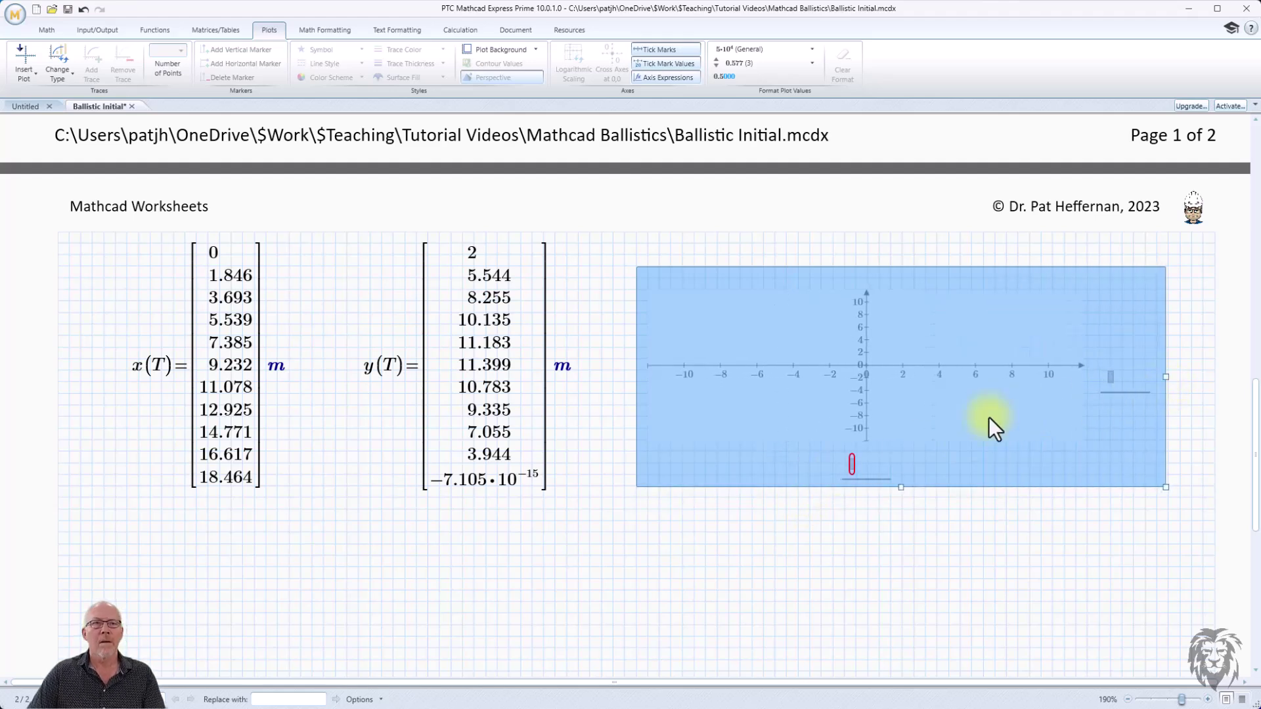
# Step: Set the plot's x-axis expression to x(T) with units of m
pyautogui.click(852, 467)
pyautogui.write('x')
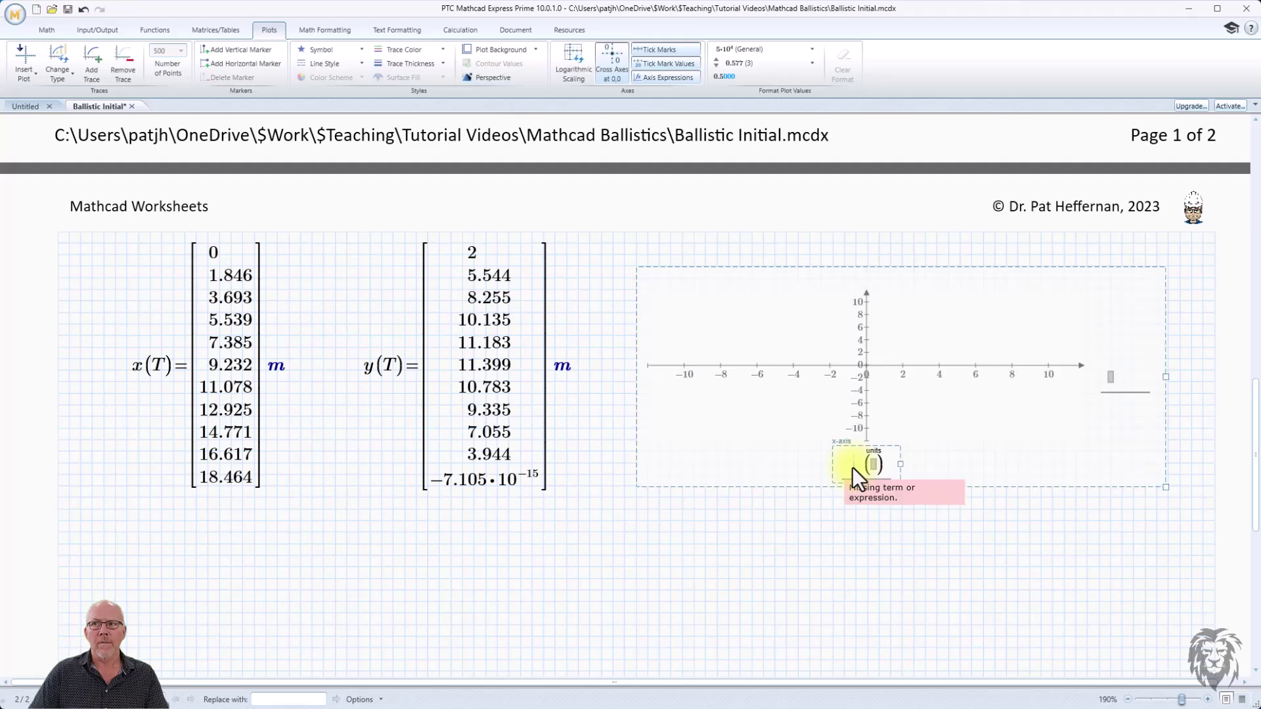
pyautogui.write('(T)')
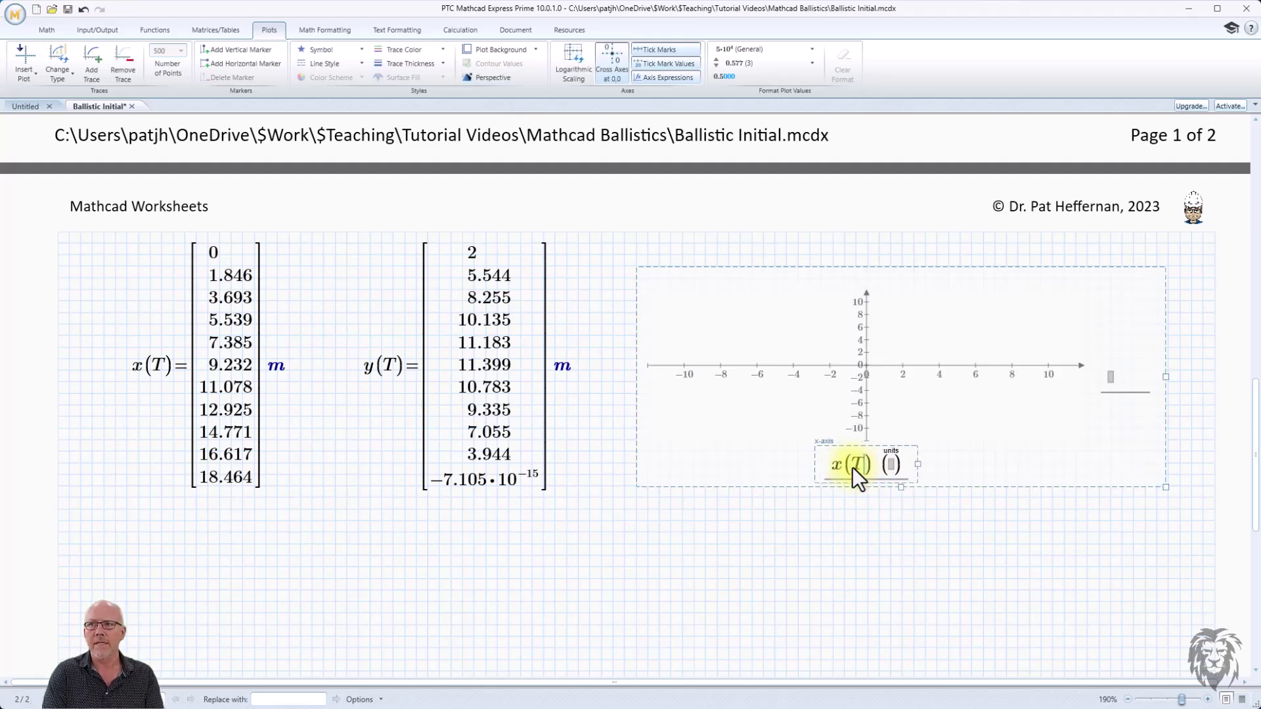
pyautogui.click(892, 469)
pyautogui.write('m')
# Step: Set the plot's y-axis expression to y(T) with units of m and draw the curve
pyautogui.click(1111, 374)
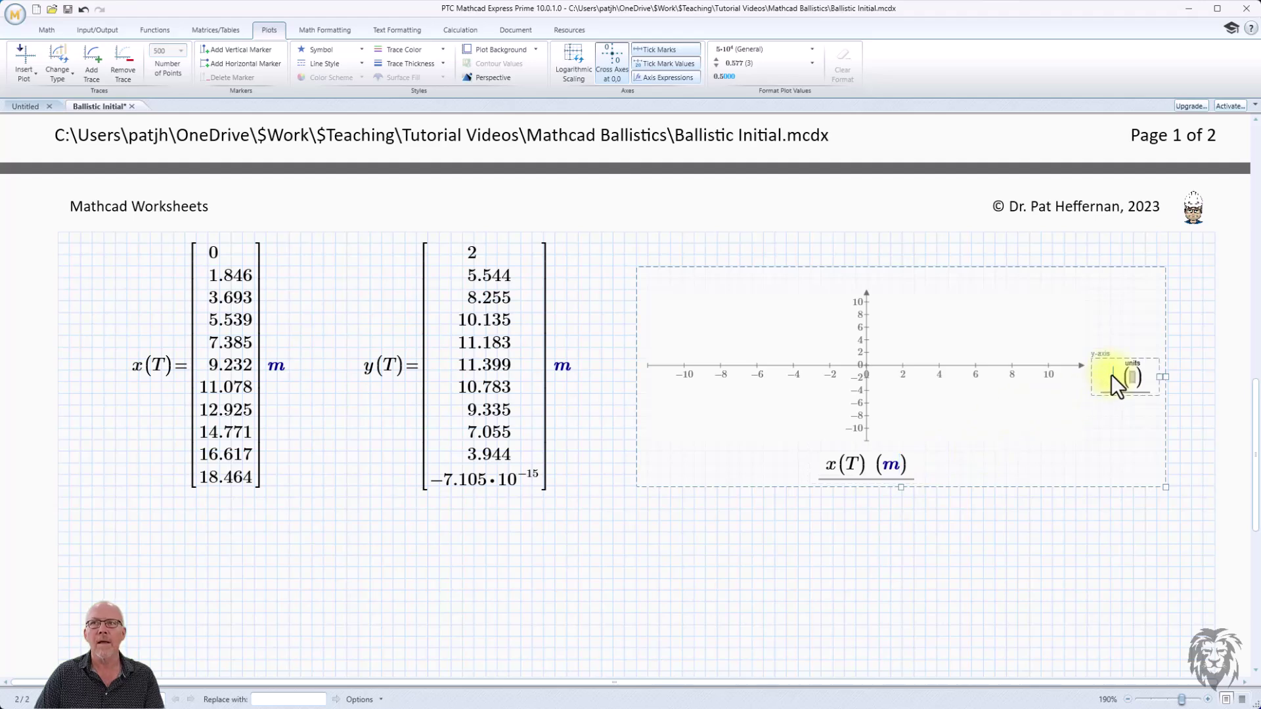
pyautogui.write('y(')
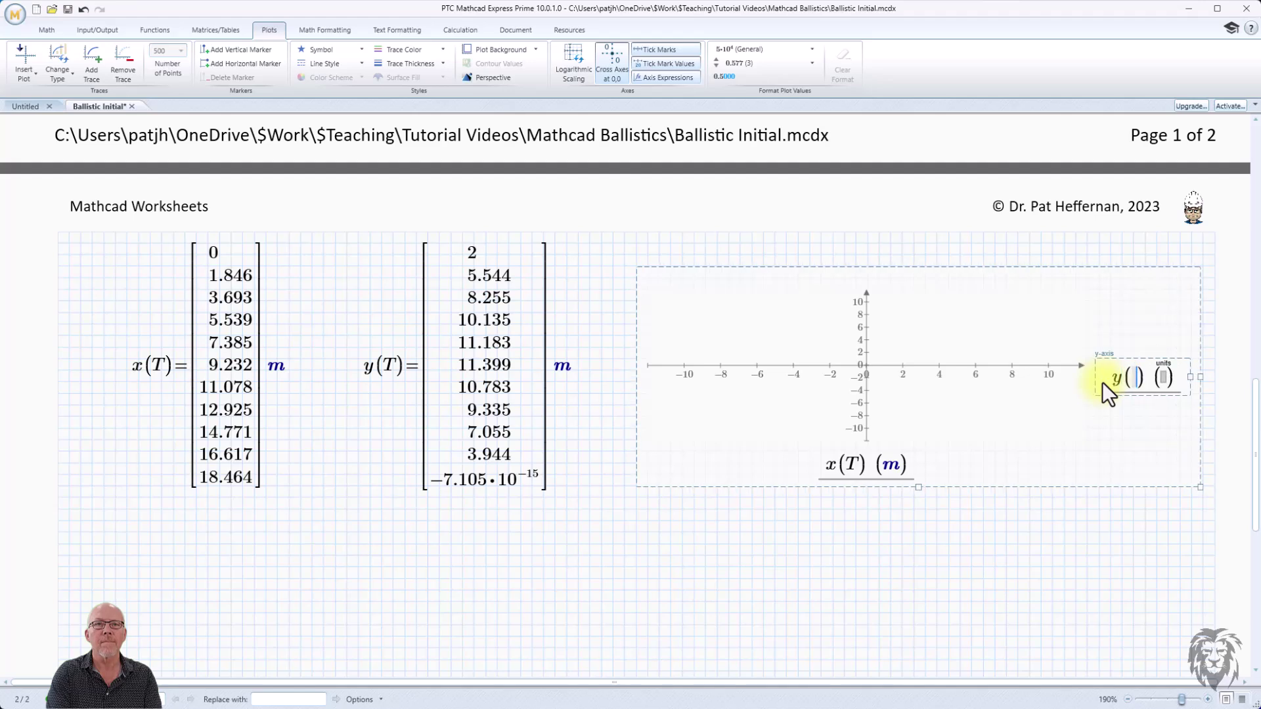
pyautogui.write('T')
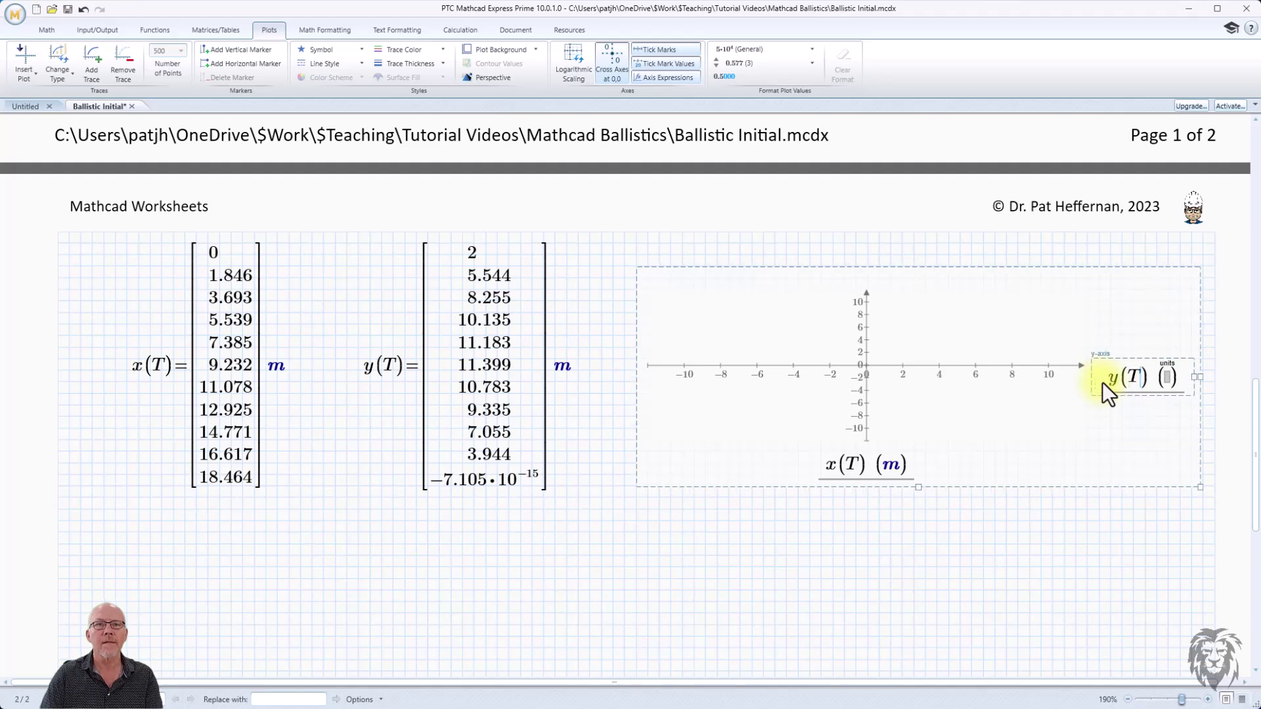
pyautogui.click(1167, 378)
pyautogui.write('m')
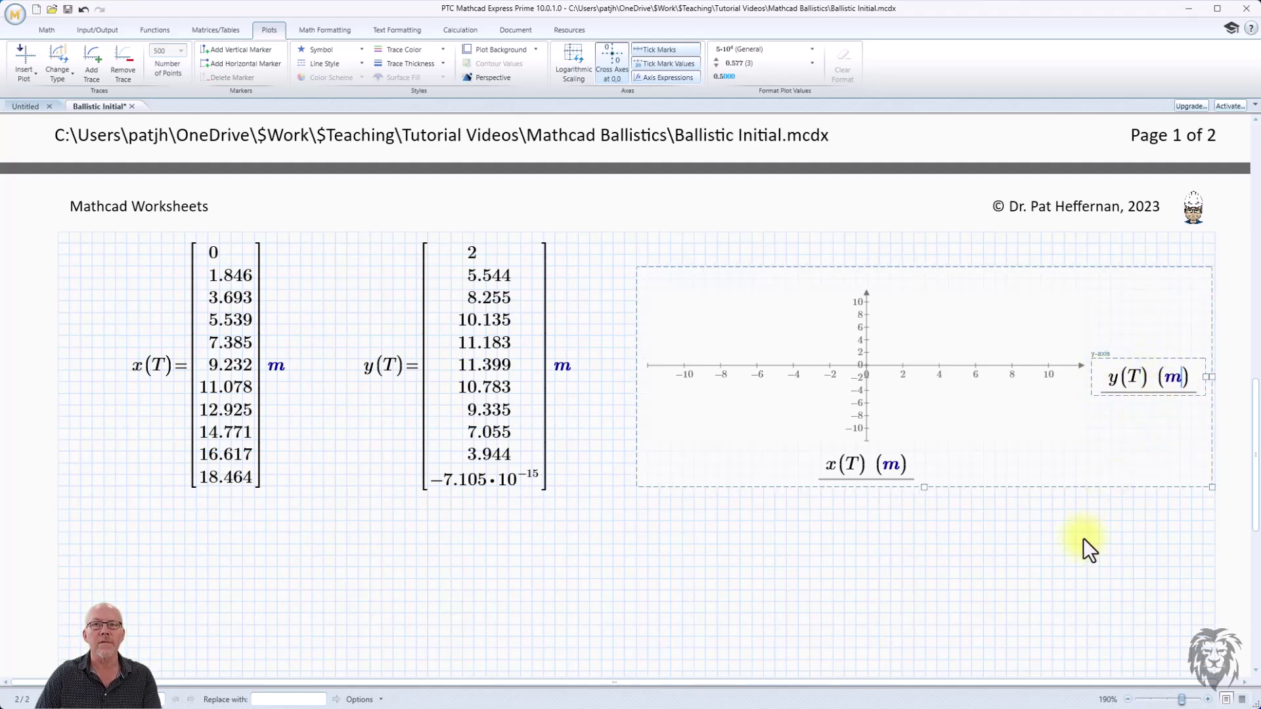
pyautogui.click(1073, 555)
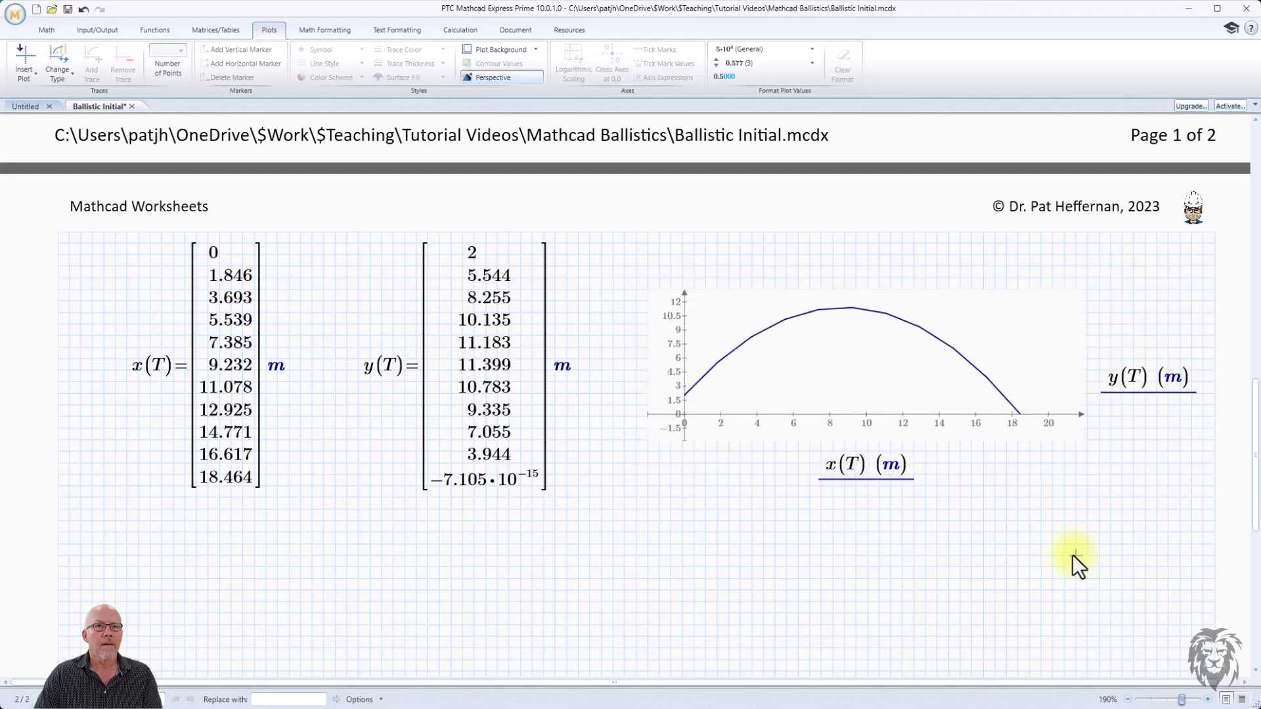
# Step: Mark the data points of the trajectory trace with the filled circle symbol
pyautogui.click(735, 348)
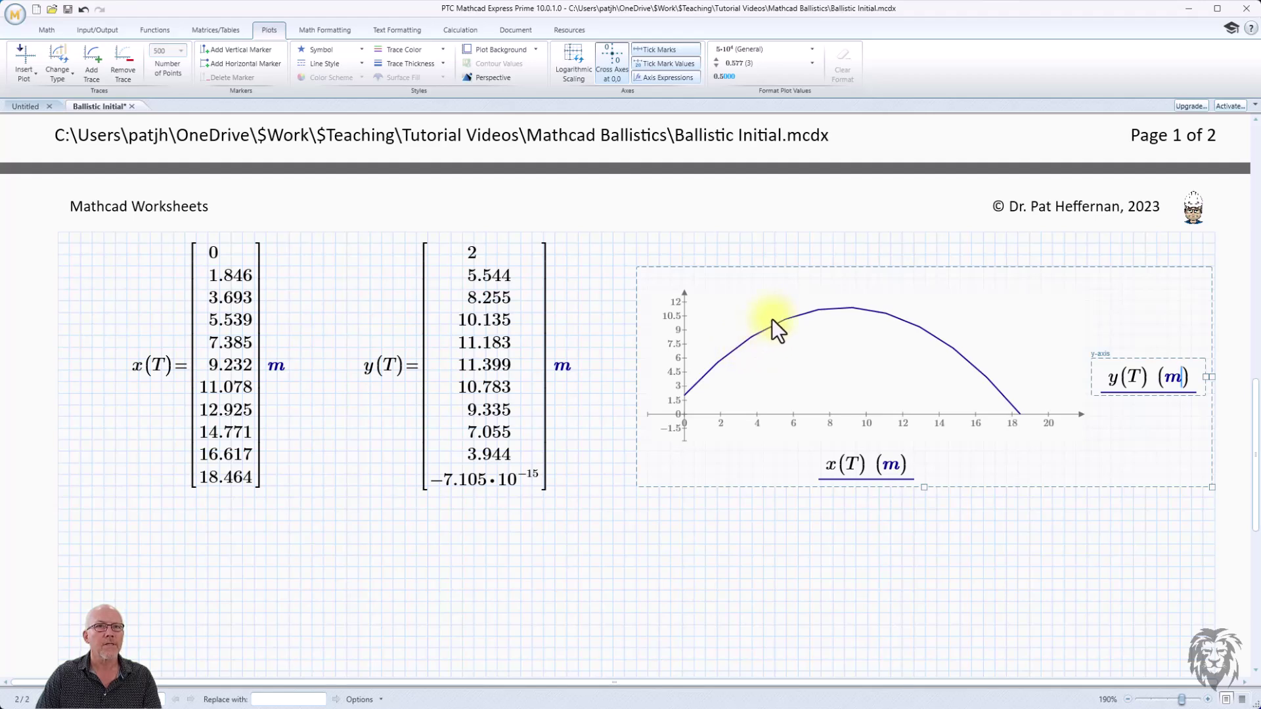
pyautogui.click(868, 578)
pyautogui.click(865, 310)
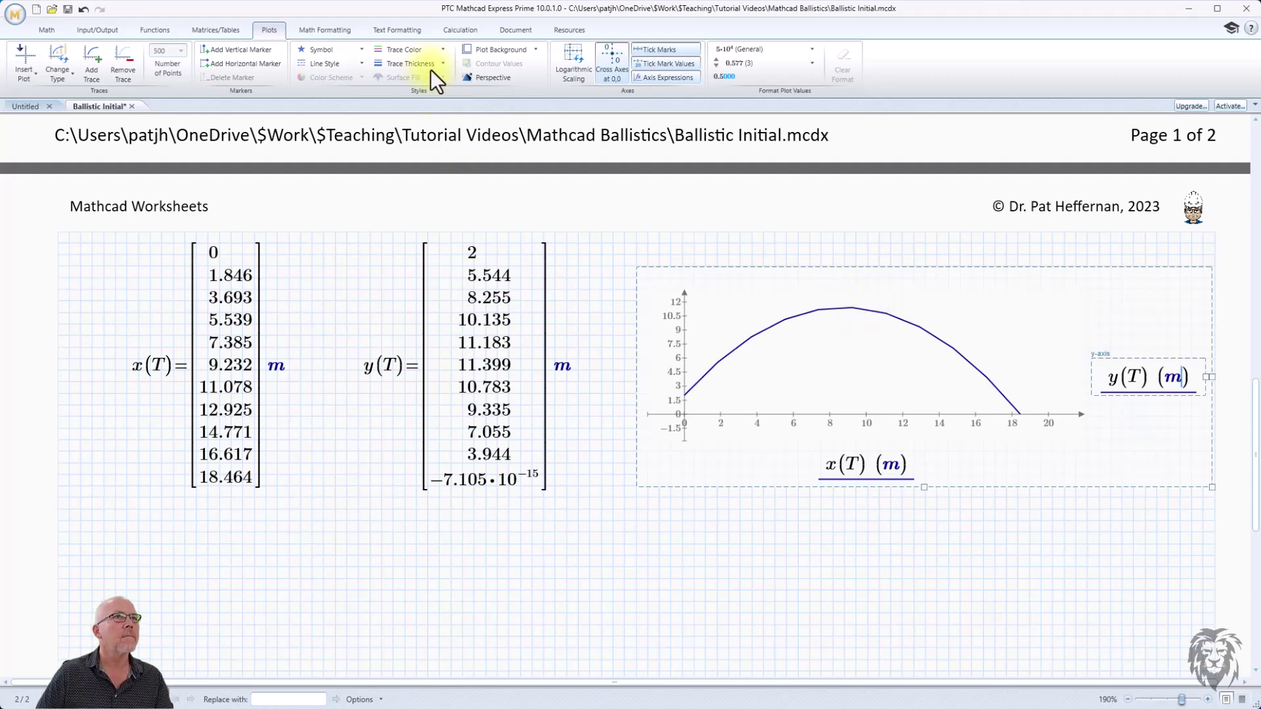
pyautogui.click(352, 50)
pyautogui.click(333, 109)
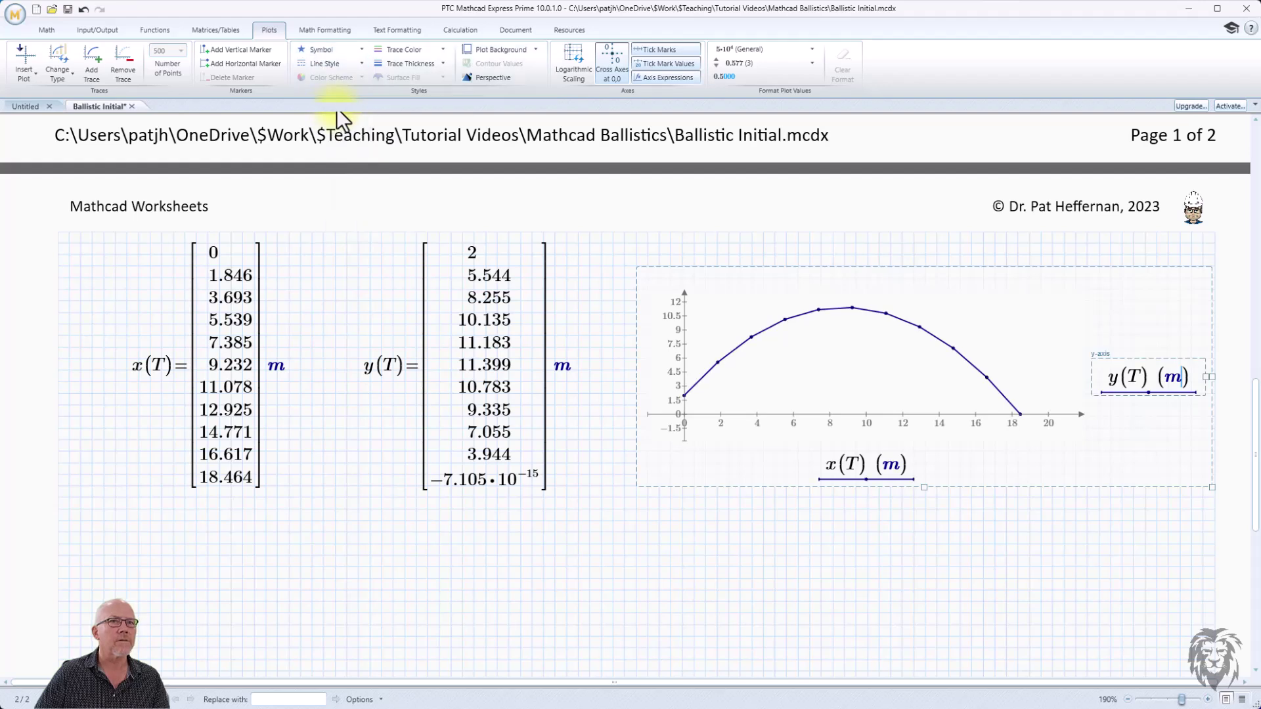
pyautogui.click(360, 50)
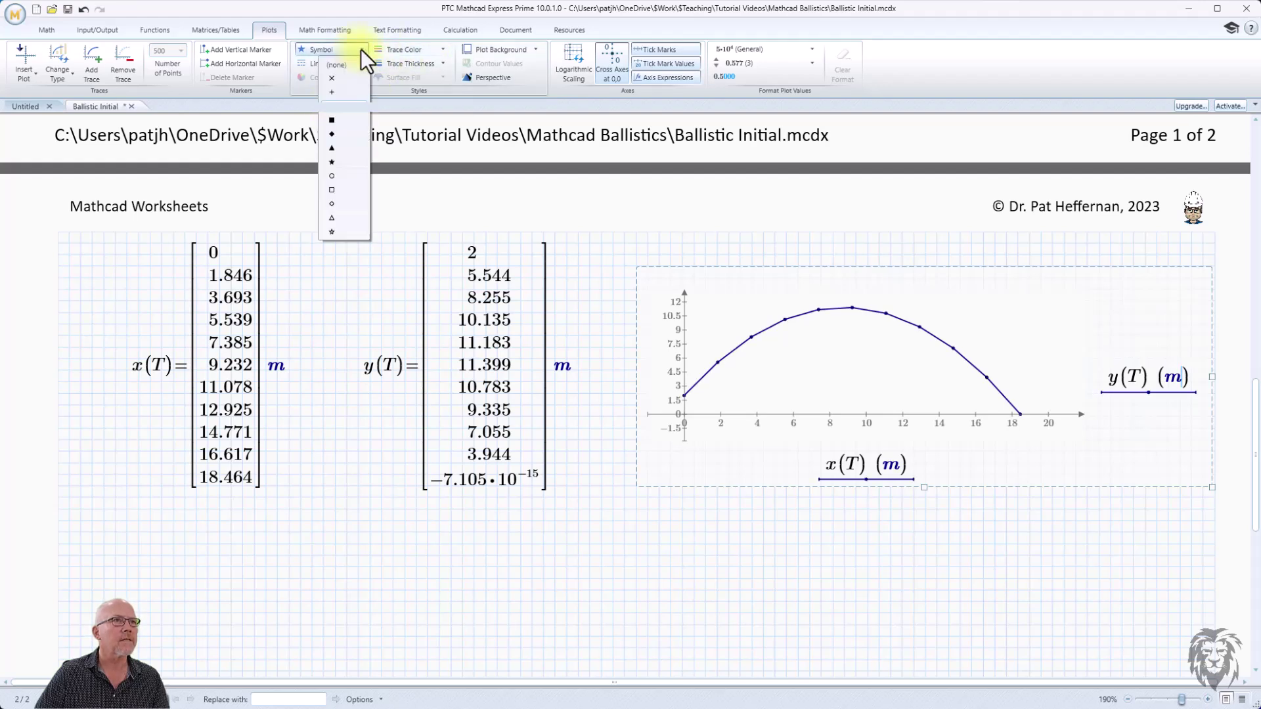
pyautogui.click(360, 50)
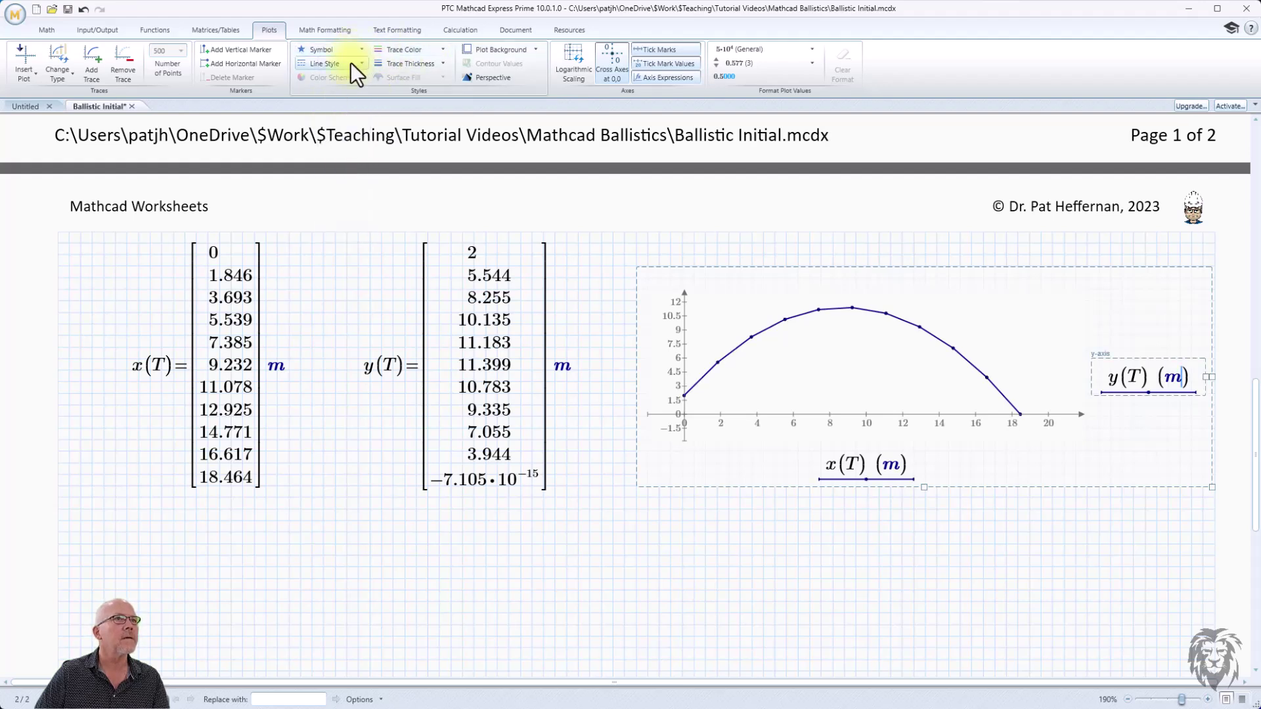
# Step: Change the trajectory trace to a dashed line and increase its thickness
pyautogui.click(356, 63)
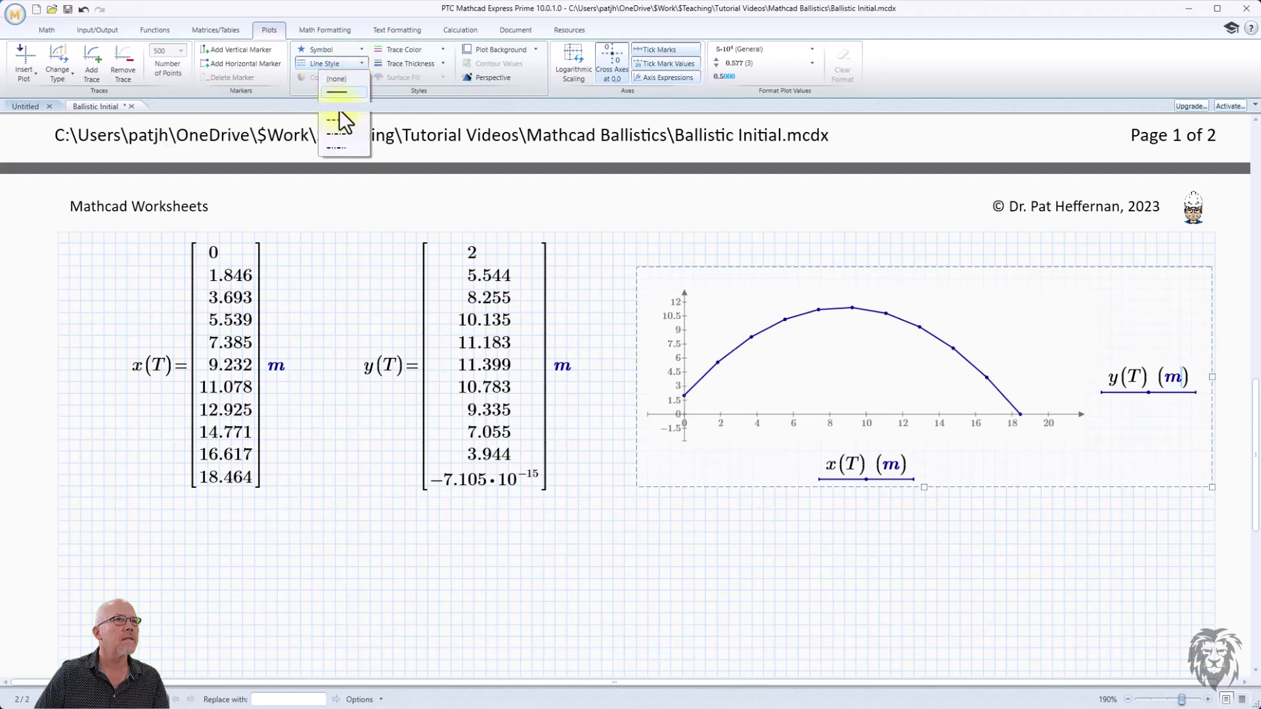
pyautogui.click(337, 122)
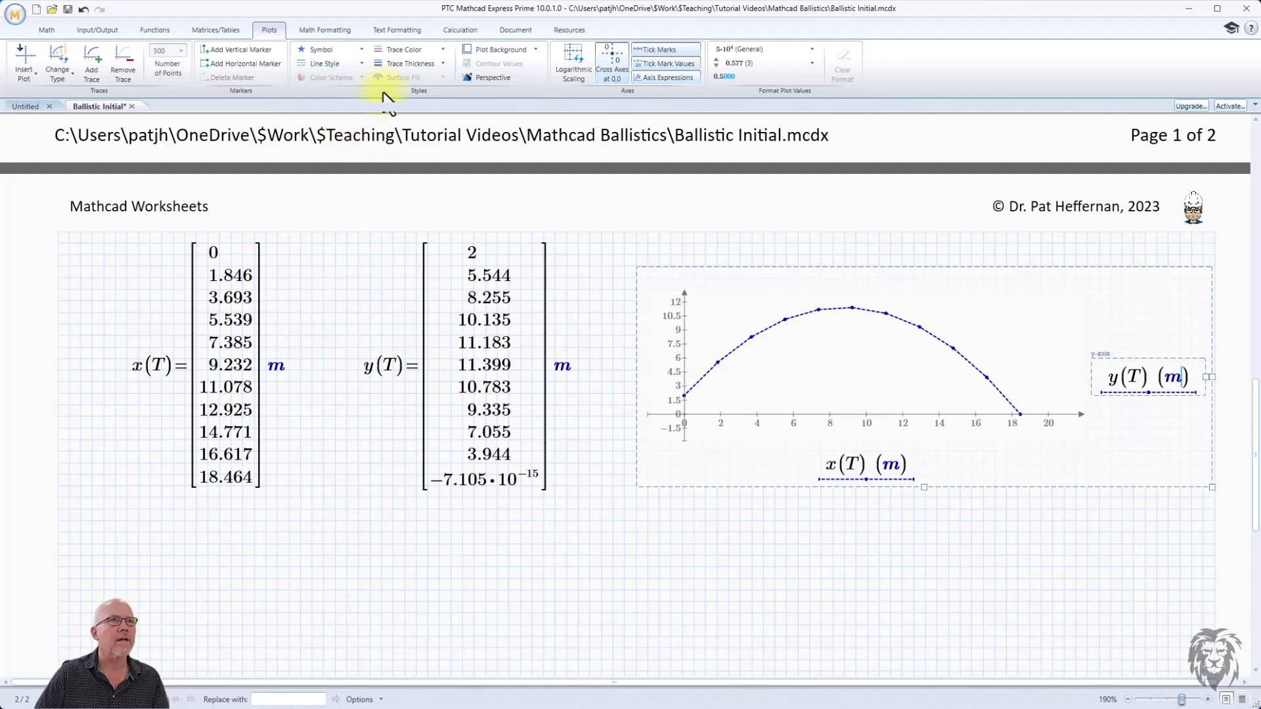
pyautogui.click(412, 48)
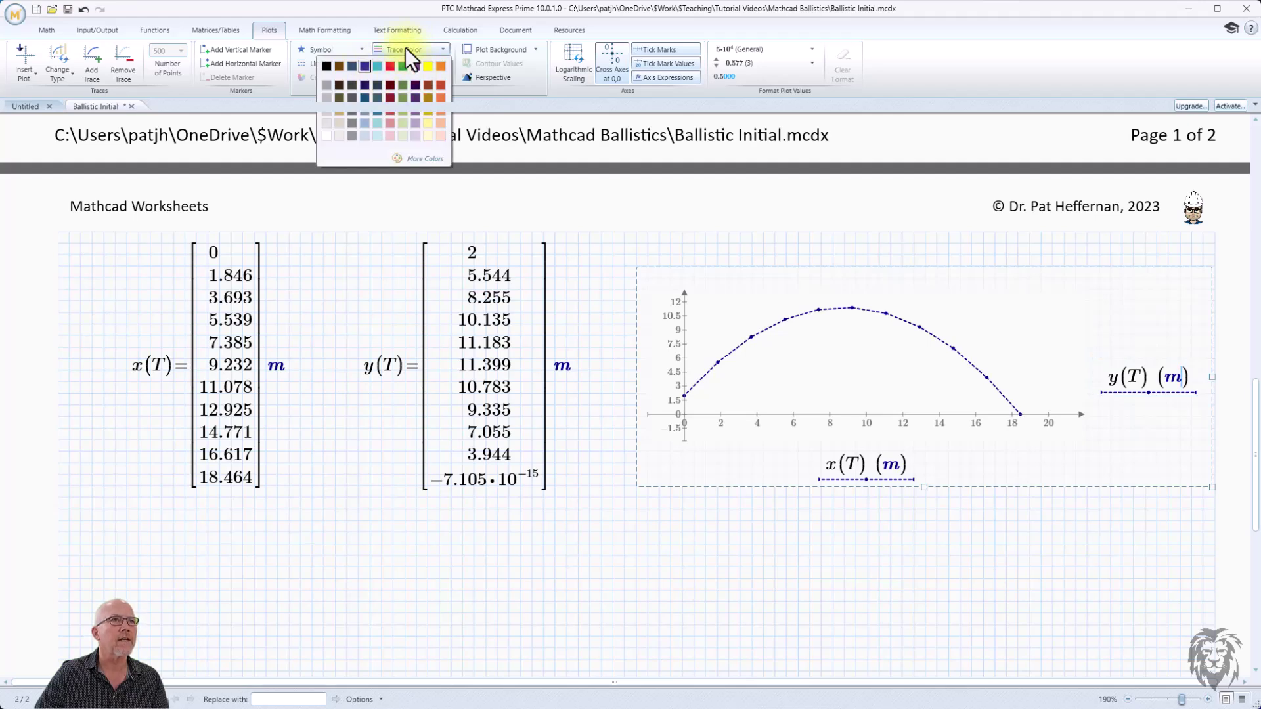
pyautogui.click(411, 49)
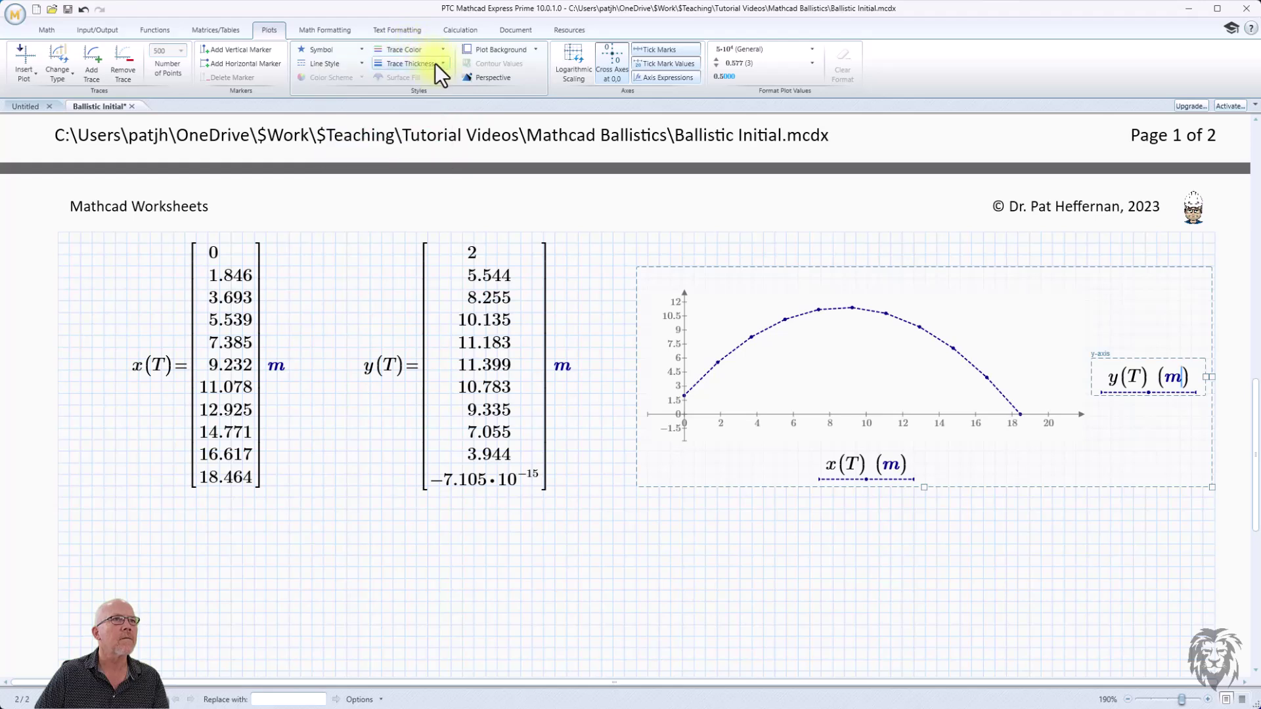
pyautogui.click(434, 63)
pyautogui.click(424, 120)
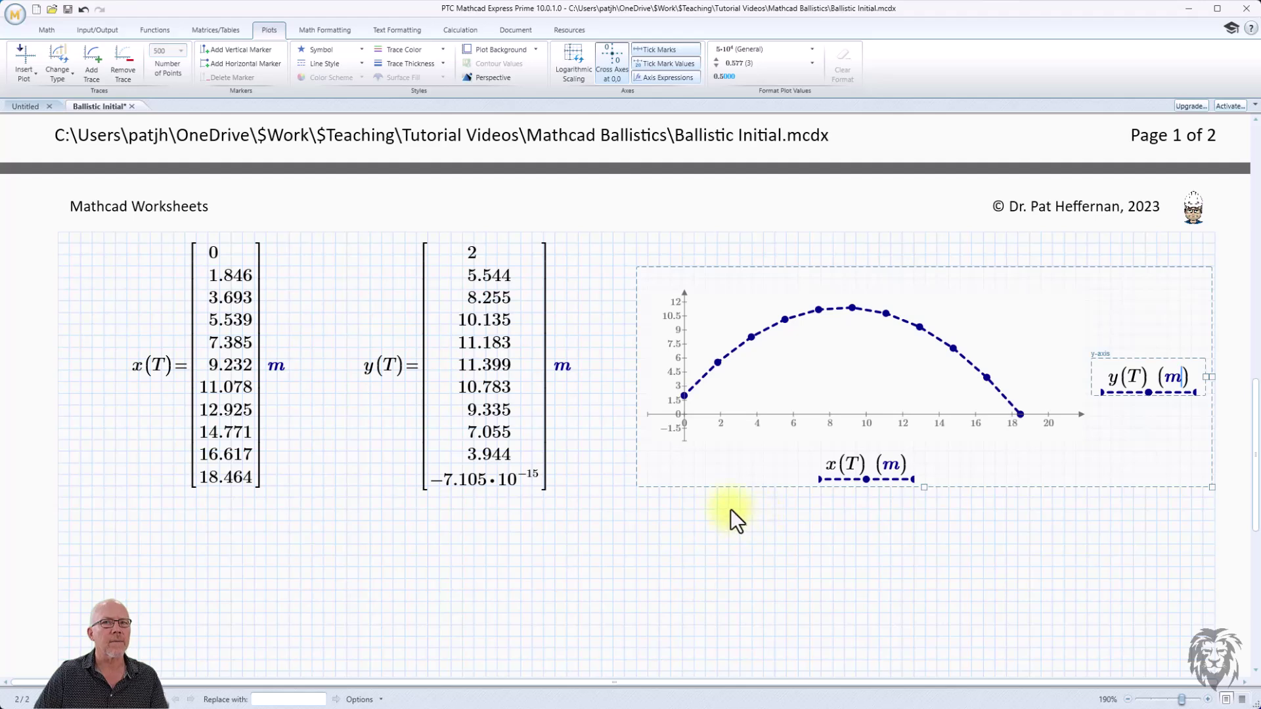
# Step: Move the plot slightly up and increase its height so it lines up with the x(T) and y(T) result columns
pyautogui.moveTo(924, 487); pyautogui.dragTo(924, 497)
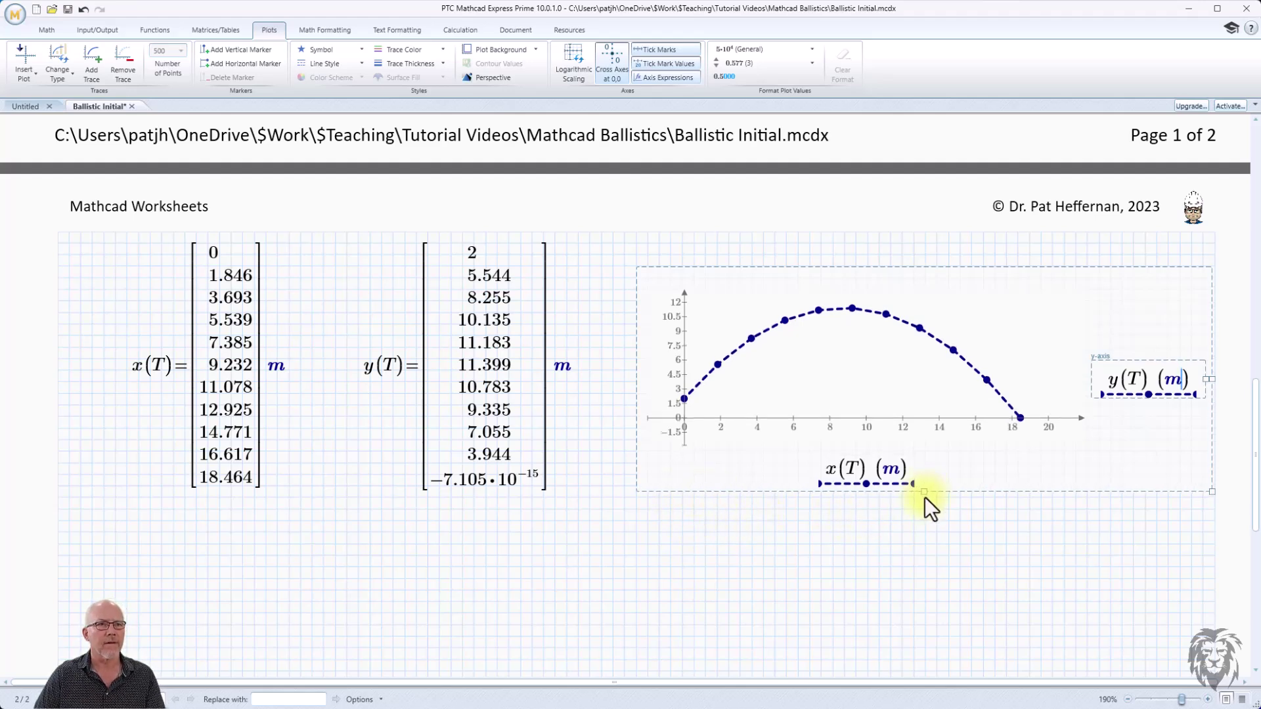
pyautogui.click(938, 264)
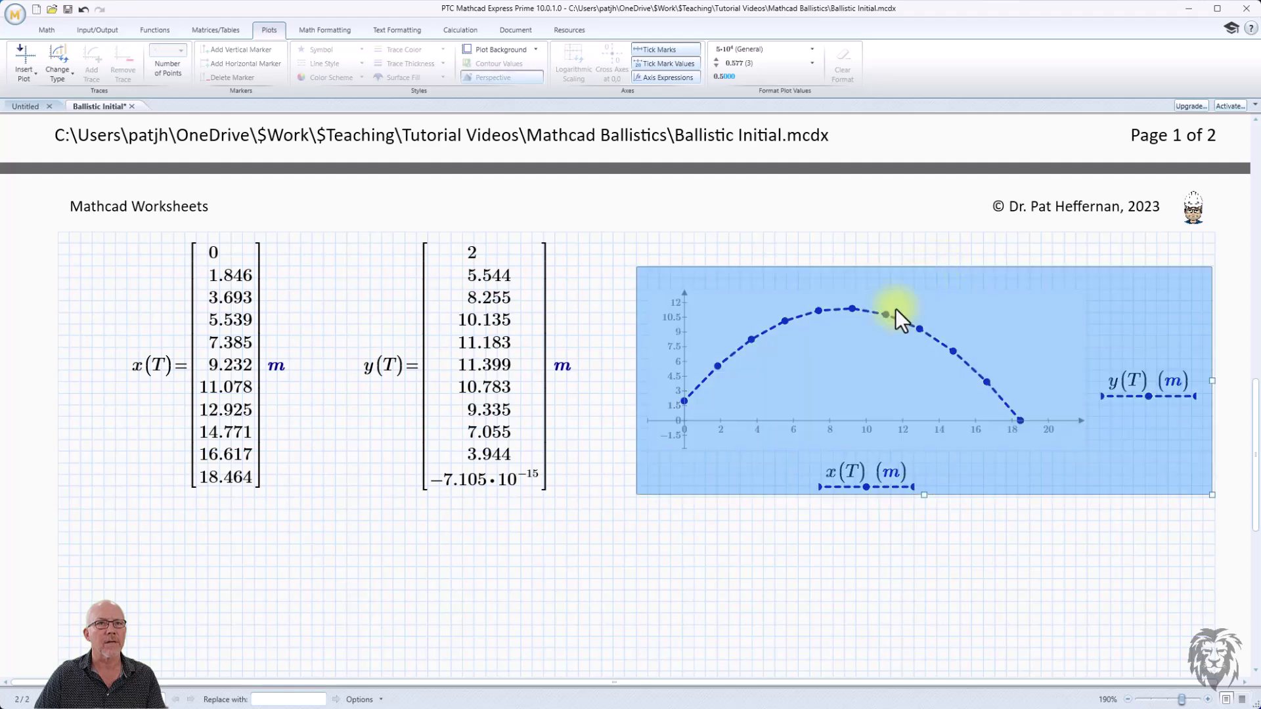
pyautogui.moveTo(887, 262); pyautogui.dragTo(876, 244)
pyautogui.moveTo(911, 474); pyautogui.dragTo(908, 493)
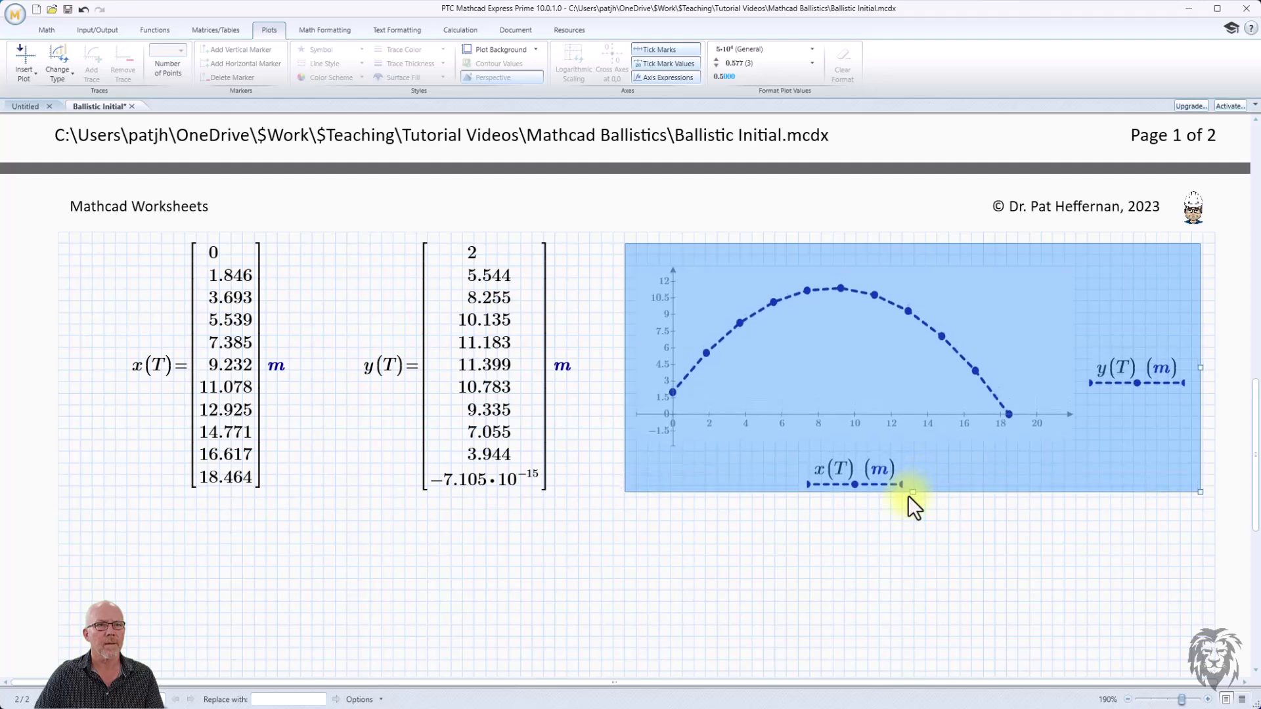
pyautogui.click(886, 594)
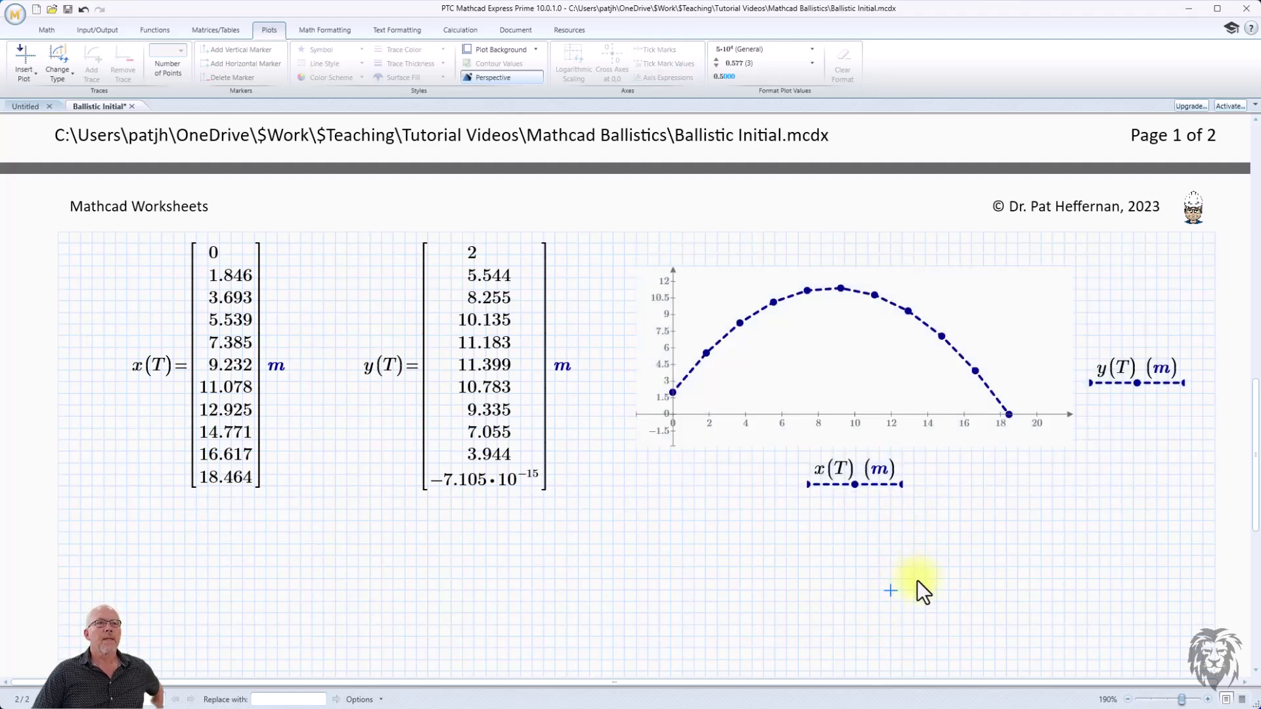
# Step: Set the initial height y_0 to 1 m in the initial conditions on page 1
pyautogui.scroll(4, 820, 600)
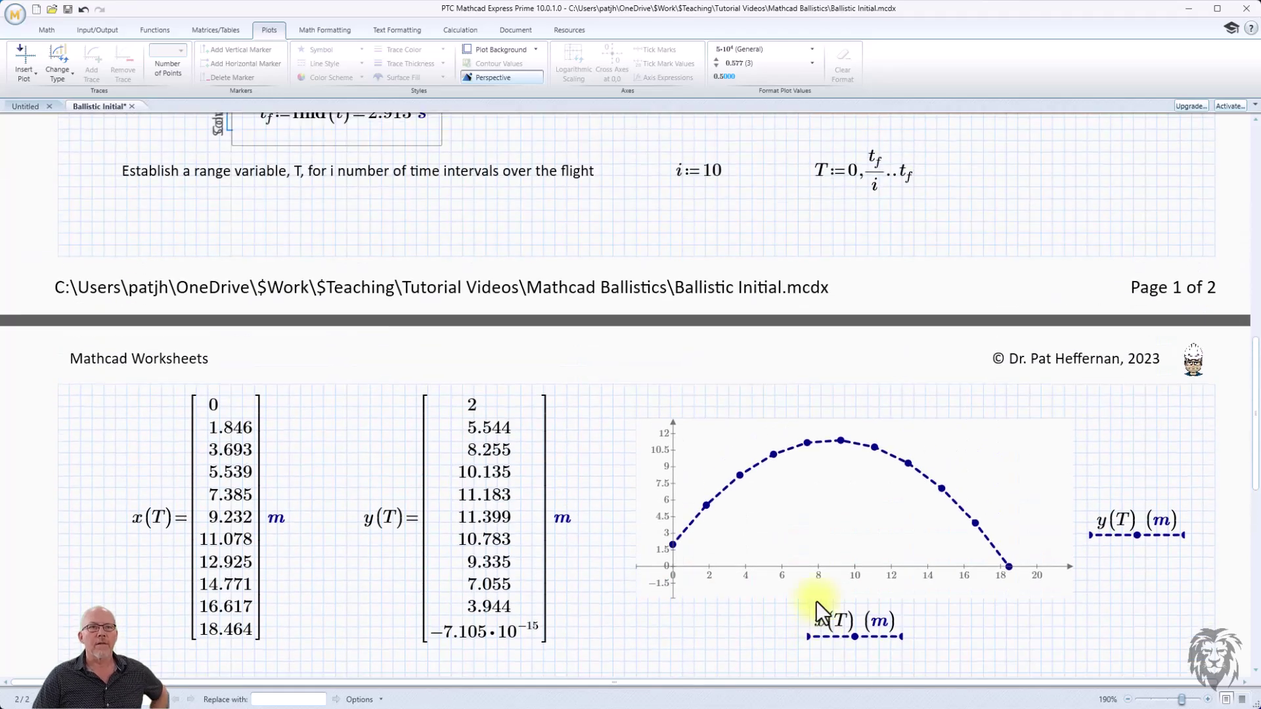
pyautogui.scroll(11, 816, 601)
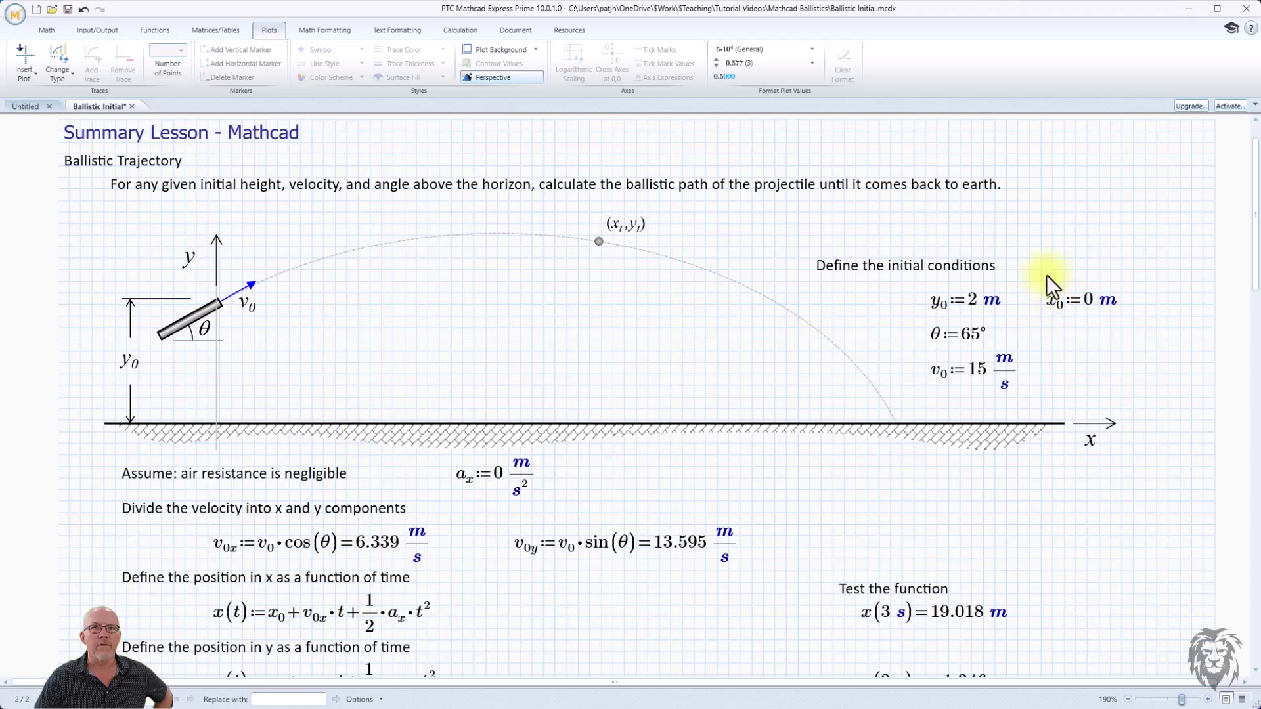
pyautogui.click(973, 301)
pyautogui.write('1')
pyautogui.click(986, 337)
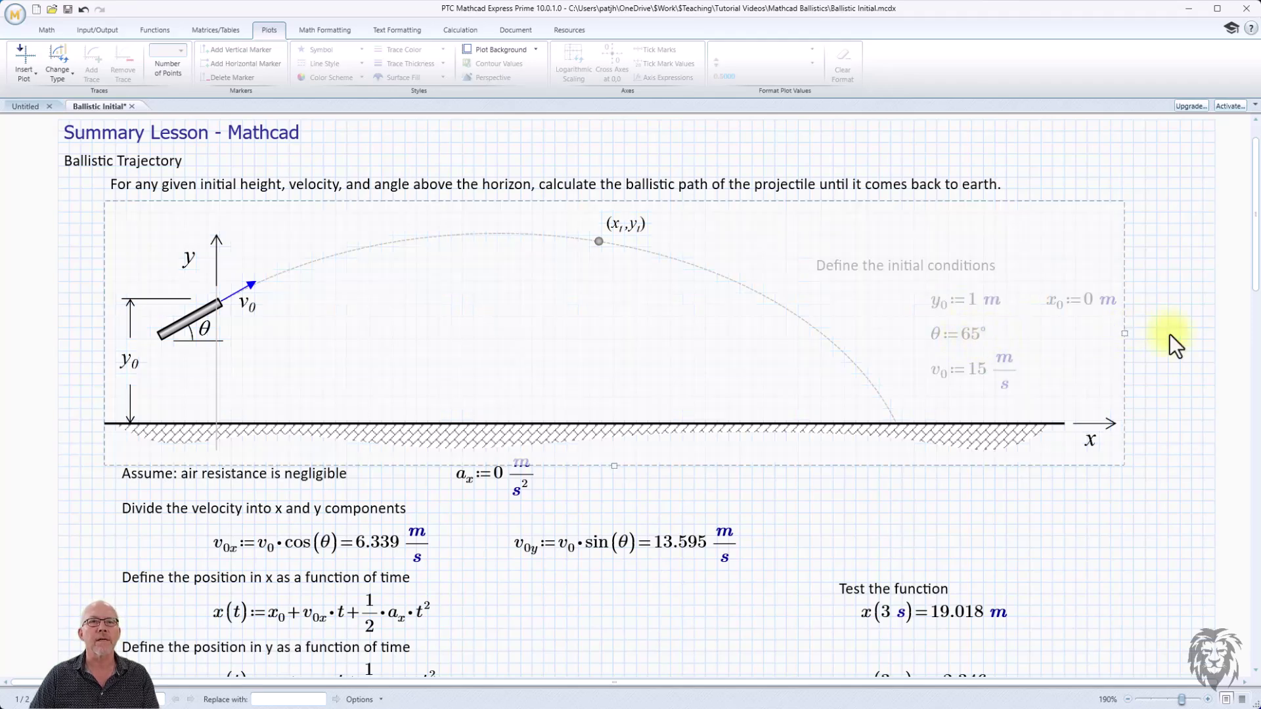
pyautogui.click(1202, 340)
# Step: Set the launch angle θ to 45° and recalculate the worksheet
pyautogui.click(964, 337)
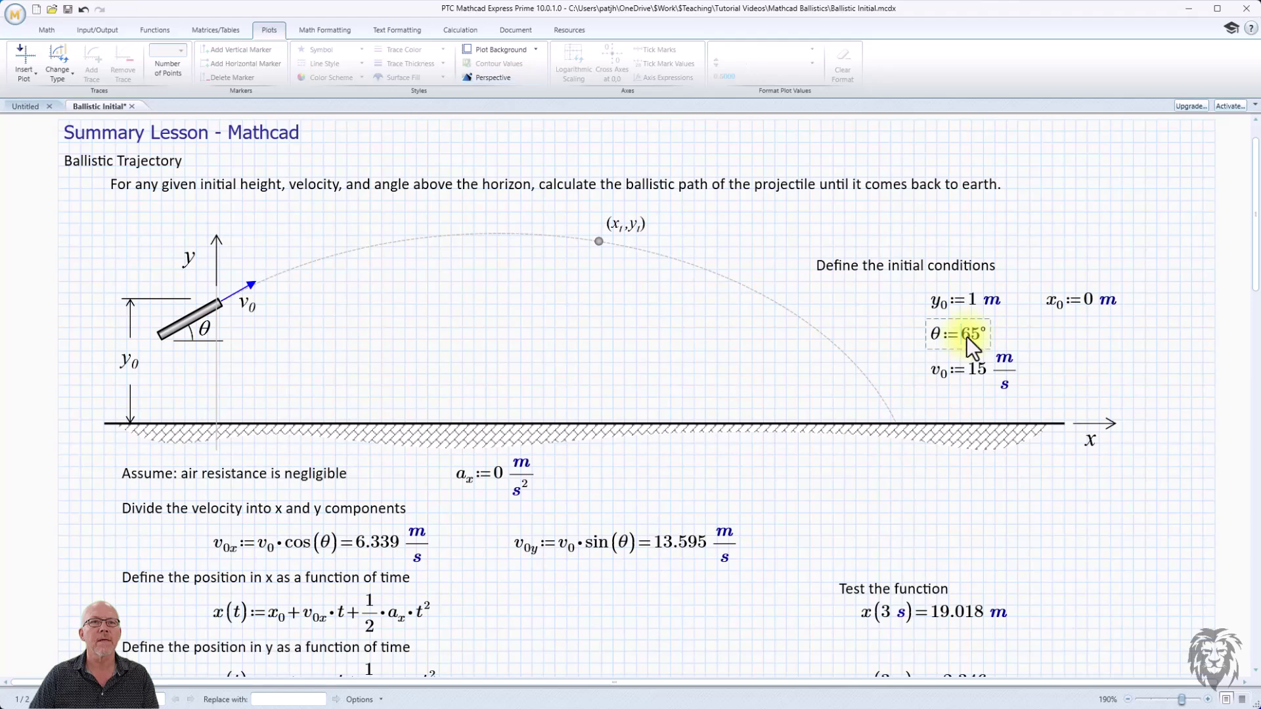
pyautogui.press('BackSpace')
pyautogui.write('4')
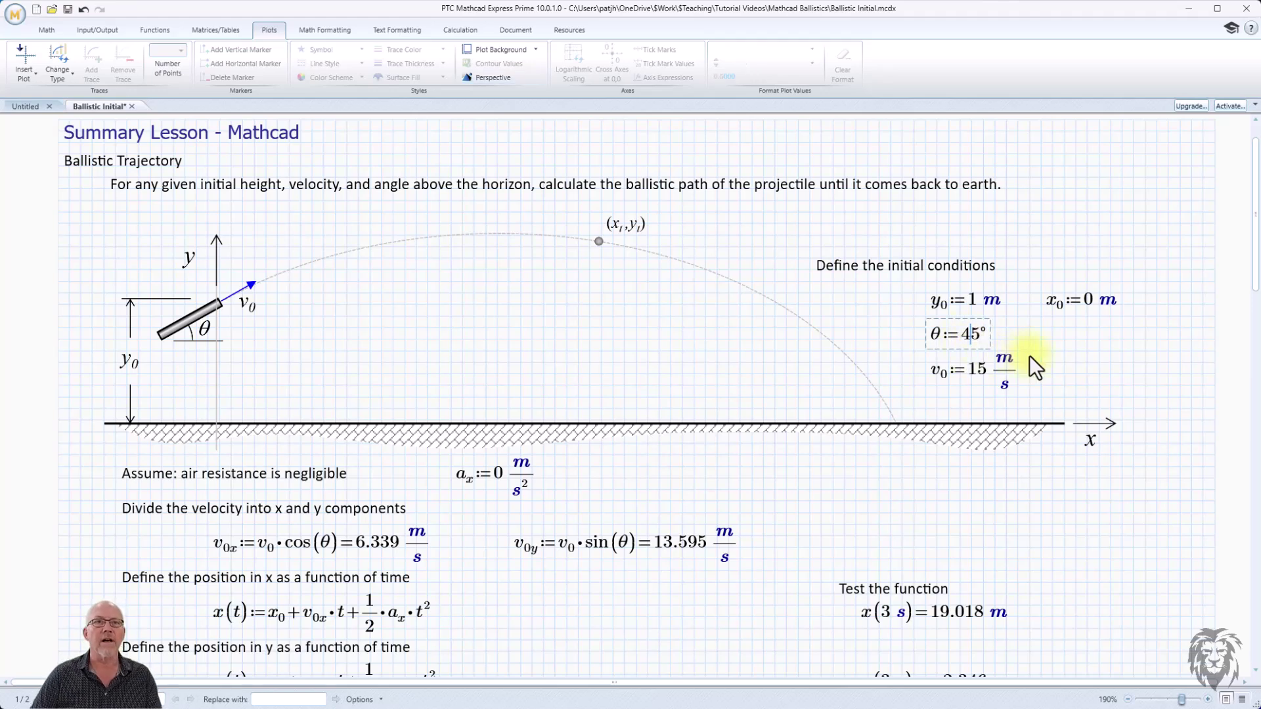
pyautogui.click(1204, 374)
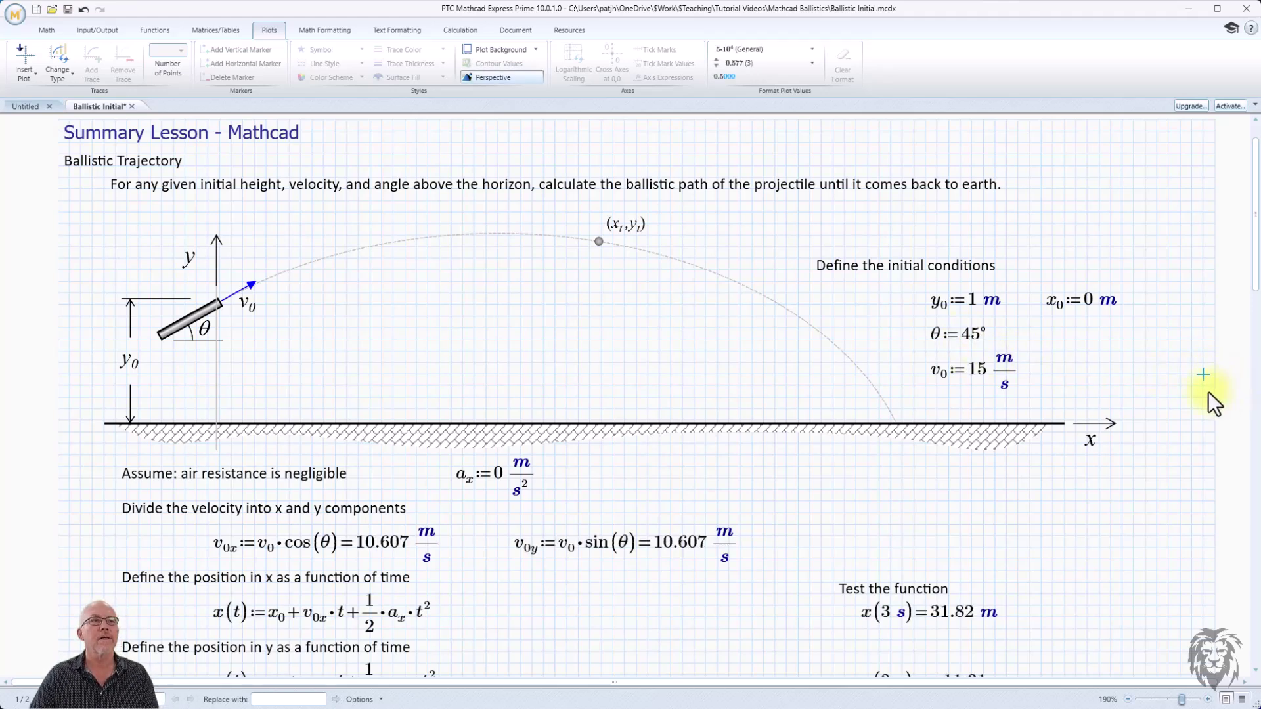
# Step: Examine the recalculated velocity components, landing time and position, x(T) and y(T) results, and trajectory plot for the new initial conditions
pyautogui.scroll(-3, 1069, 396)
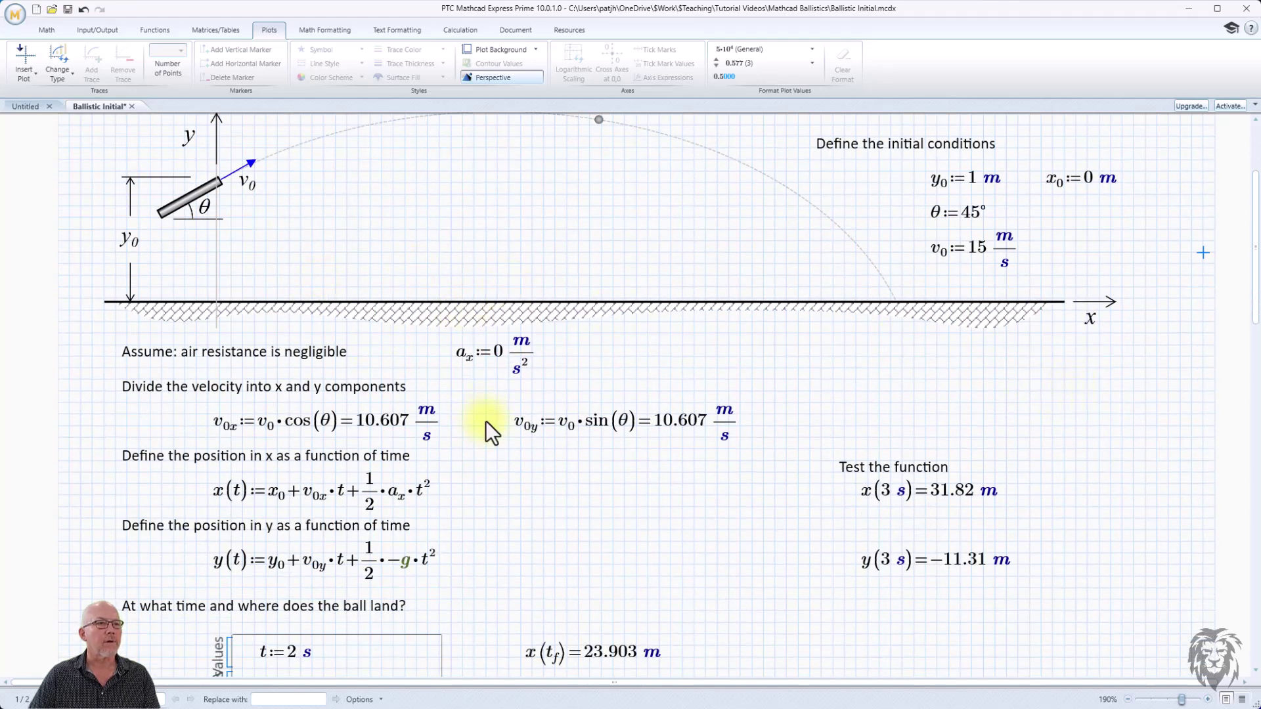
pyautogui.scroll(-7, 486, 408)
pyautogui.scroll(-12, 743, 357)
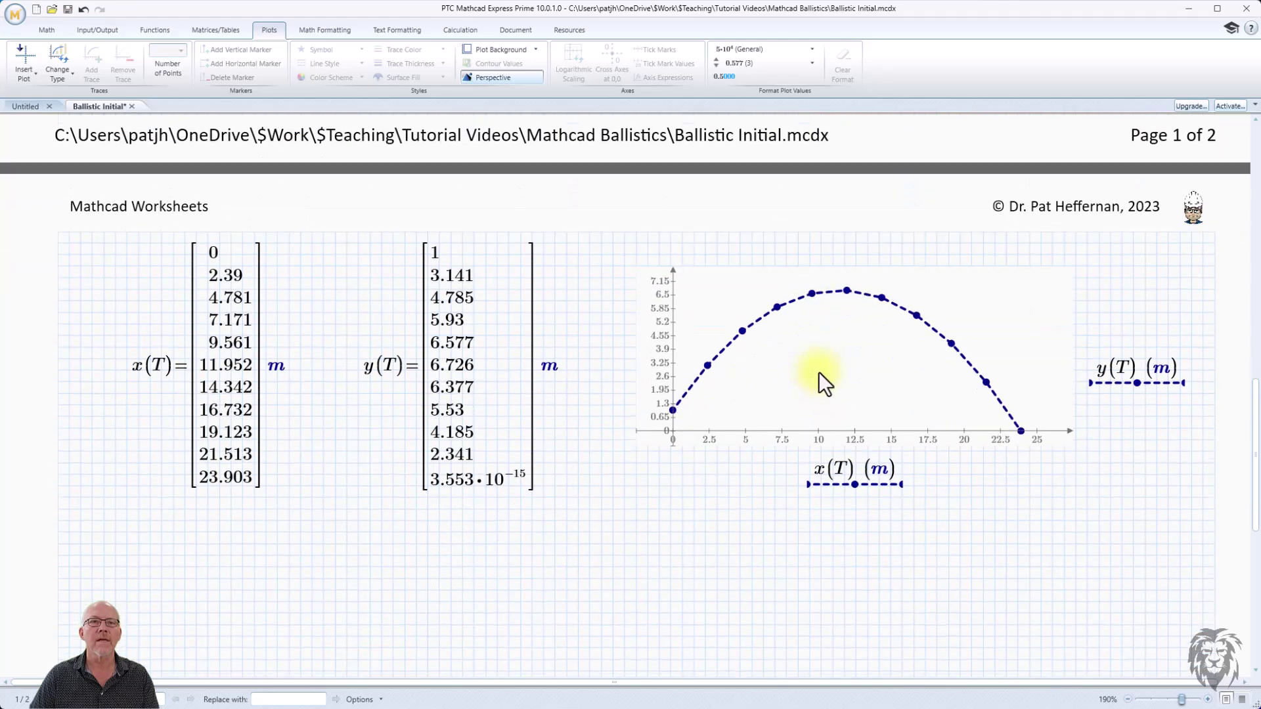
pyautogui.scroll(5, 675, 289)
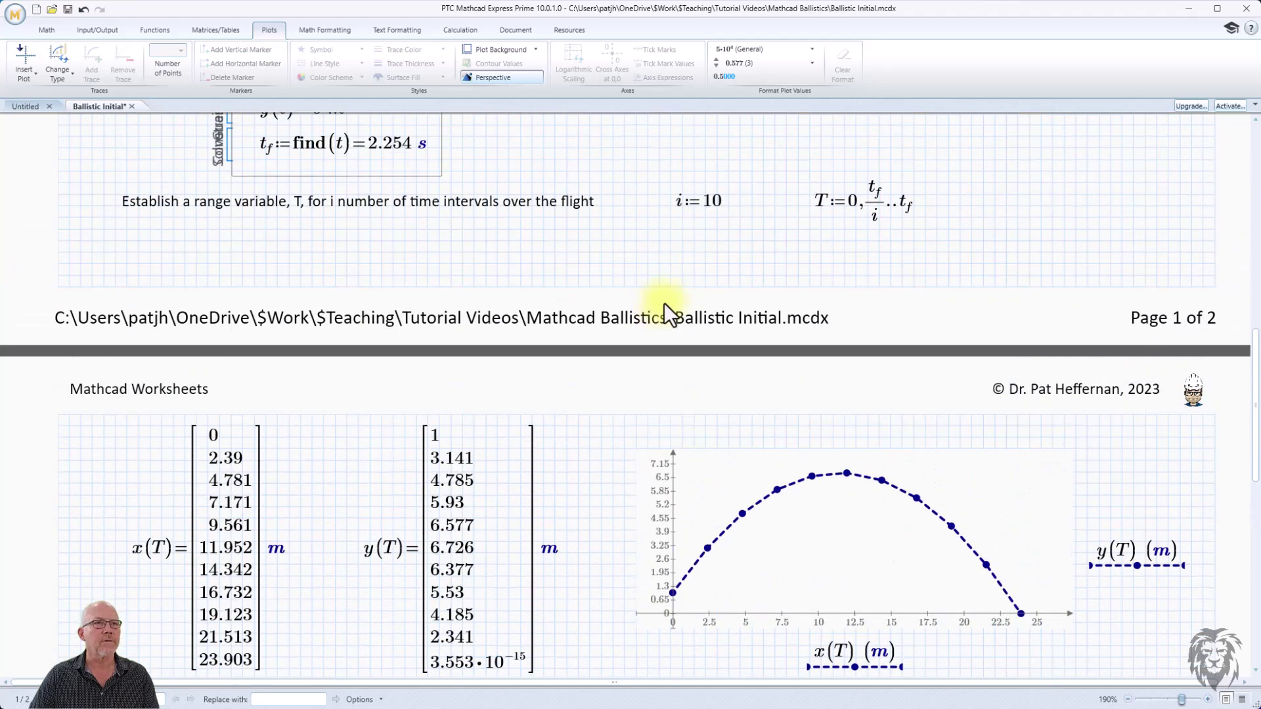
pyautogui.scroll(3, 653, 203)
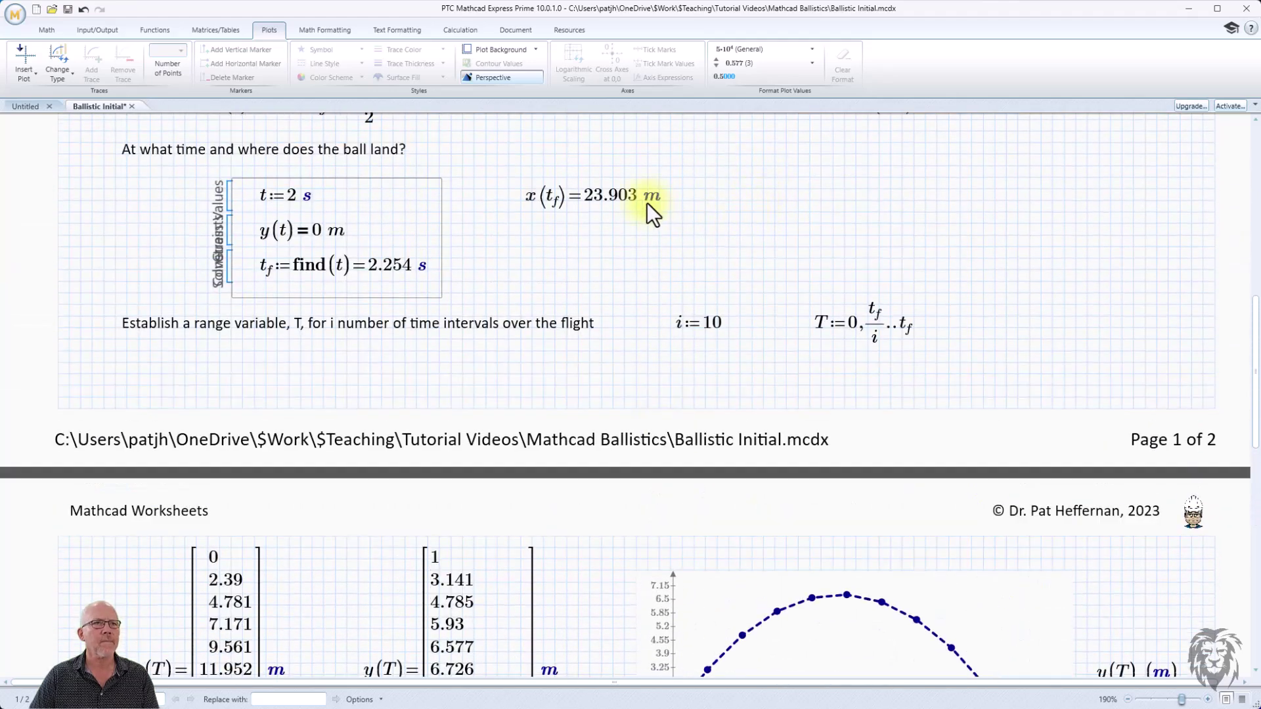
pyautogui.scroll(-7, 676, 227)
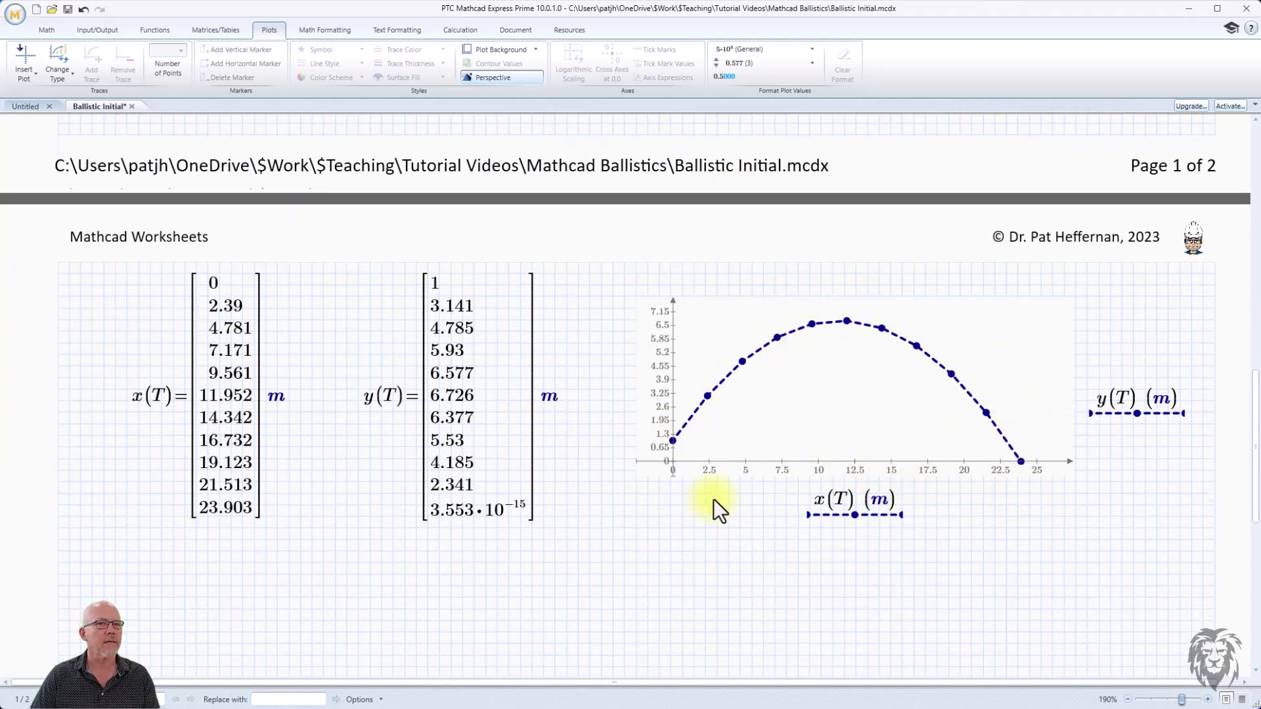
pyautogui.scroll(2, 713, 499)
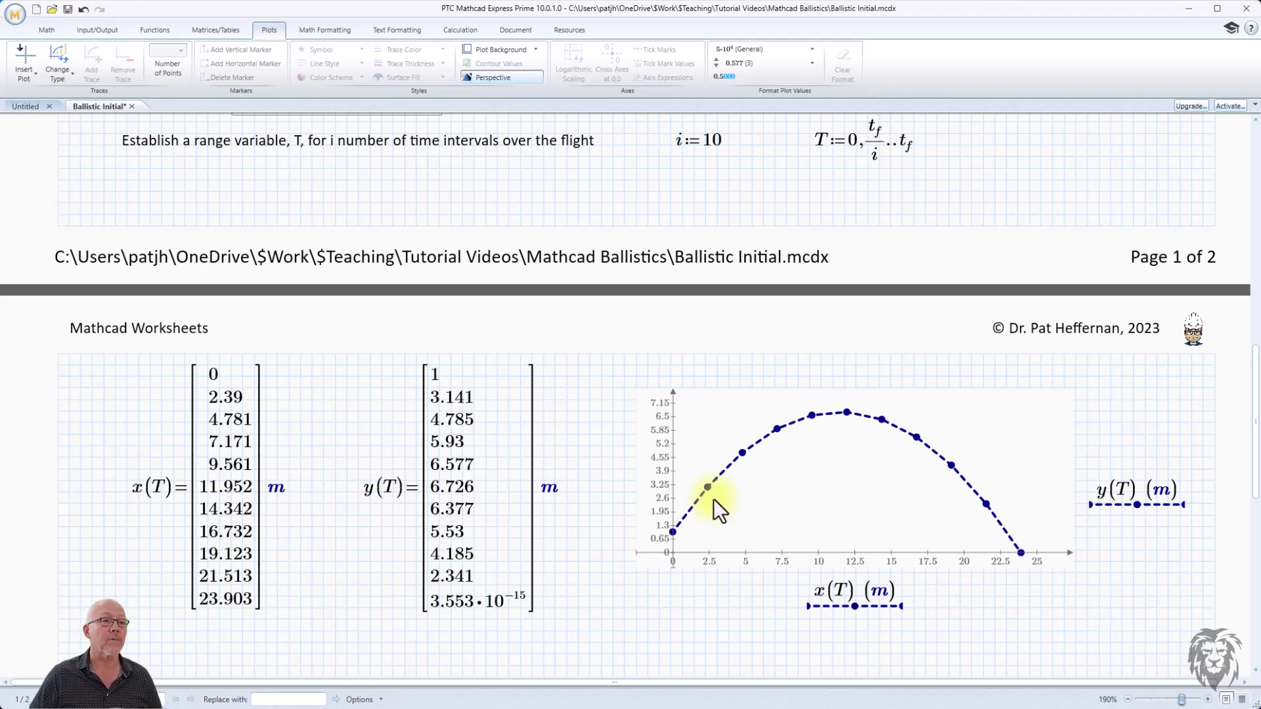
pyautogui.scroll(5, 657, 496)
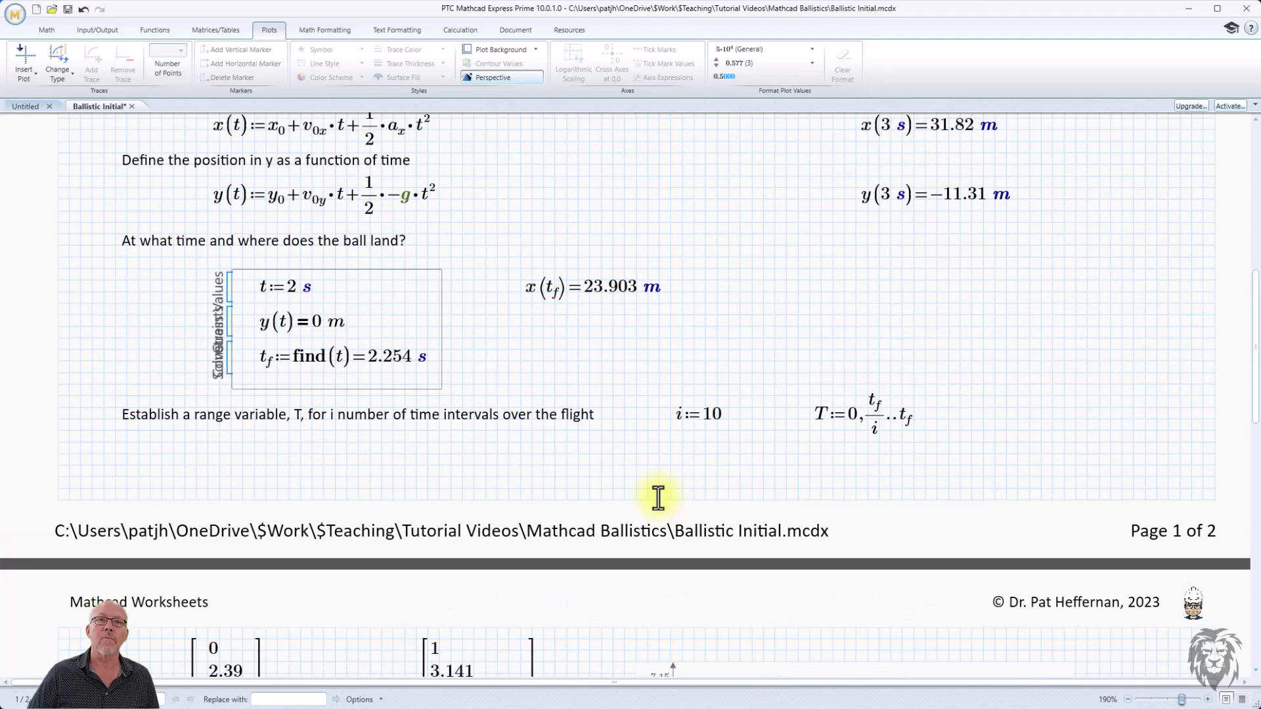
pyautogui.scroll(8, 697, 397)
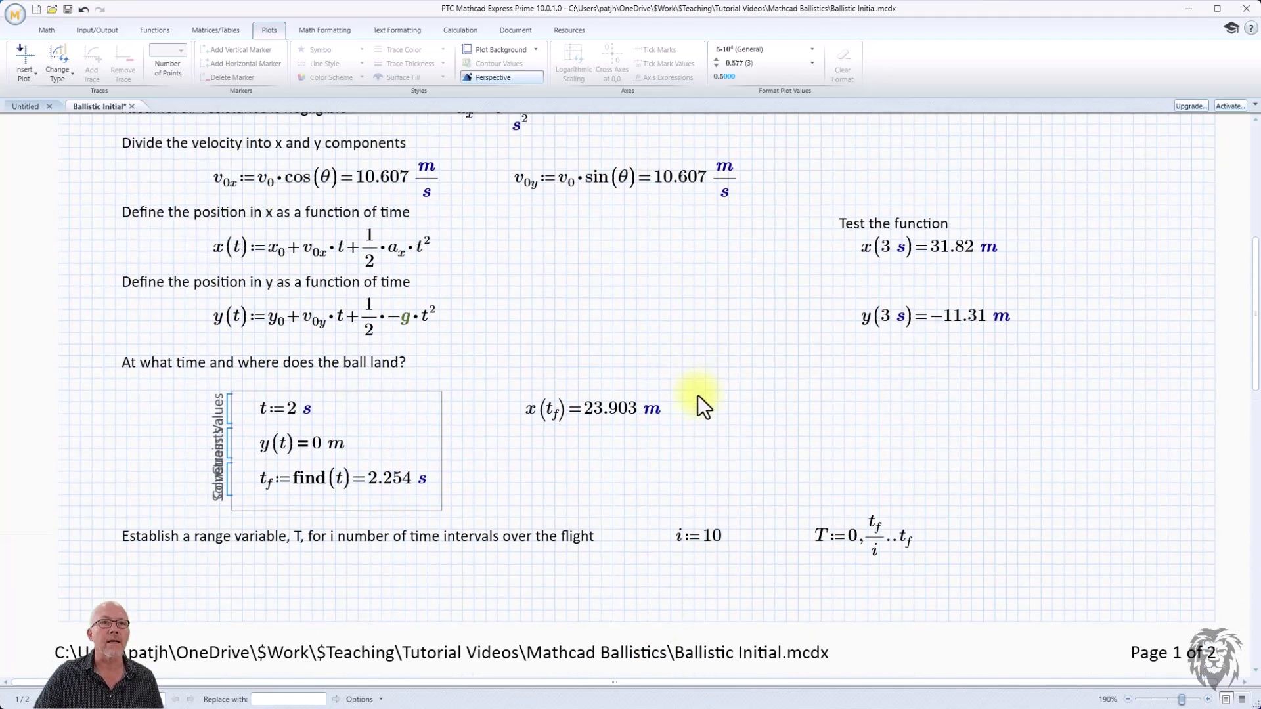
pyautogui.scroll(2, 697, 395)
pyautogui.scroll(-6, 697, 395)
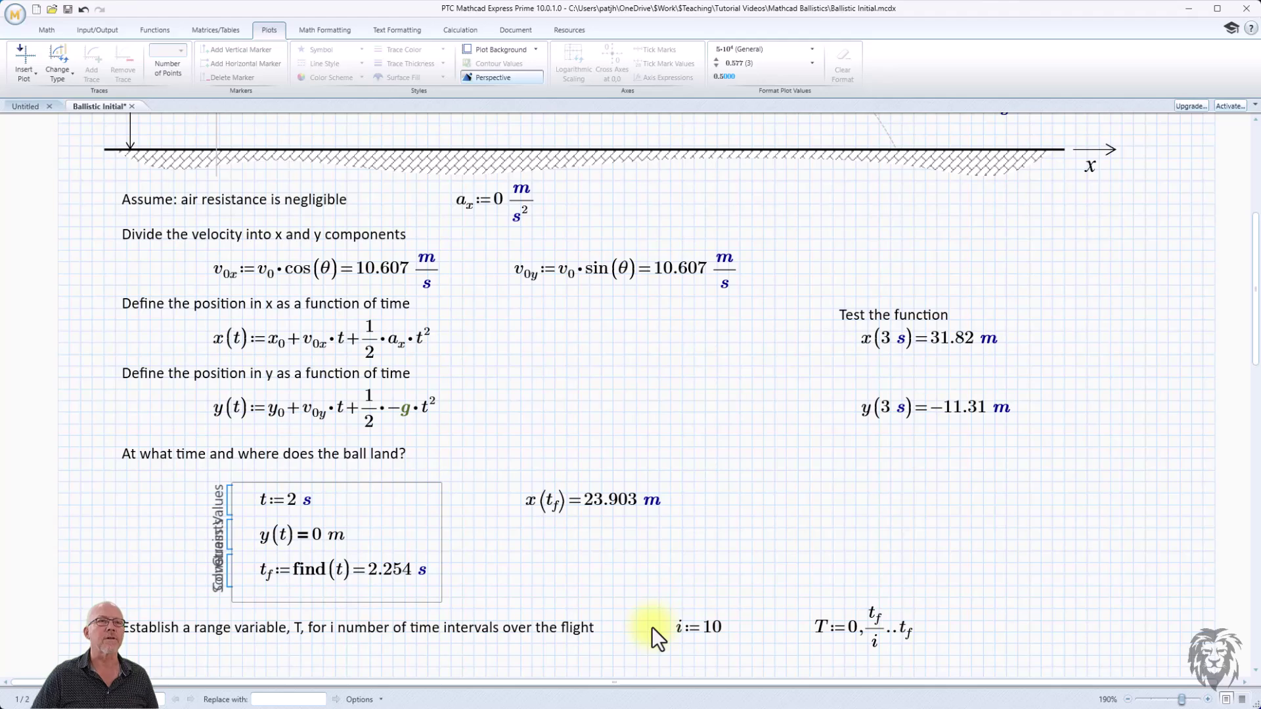
pyautogui.scroll(3, 738, 604)
pyautogui.scroll(2, 738, 604)
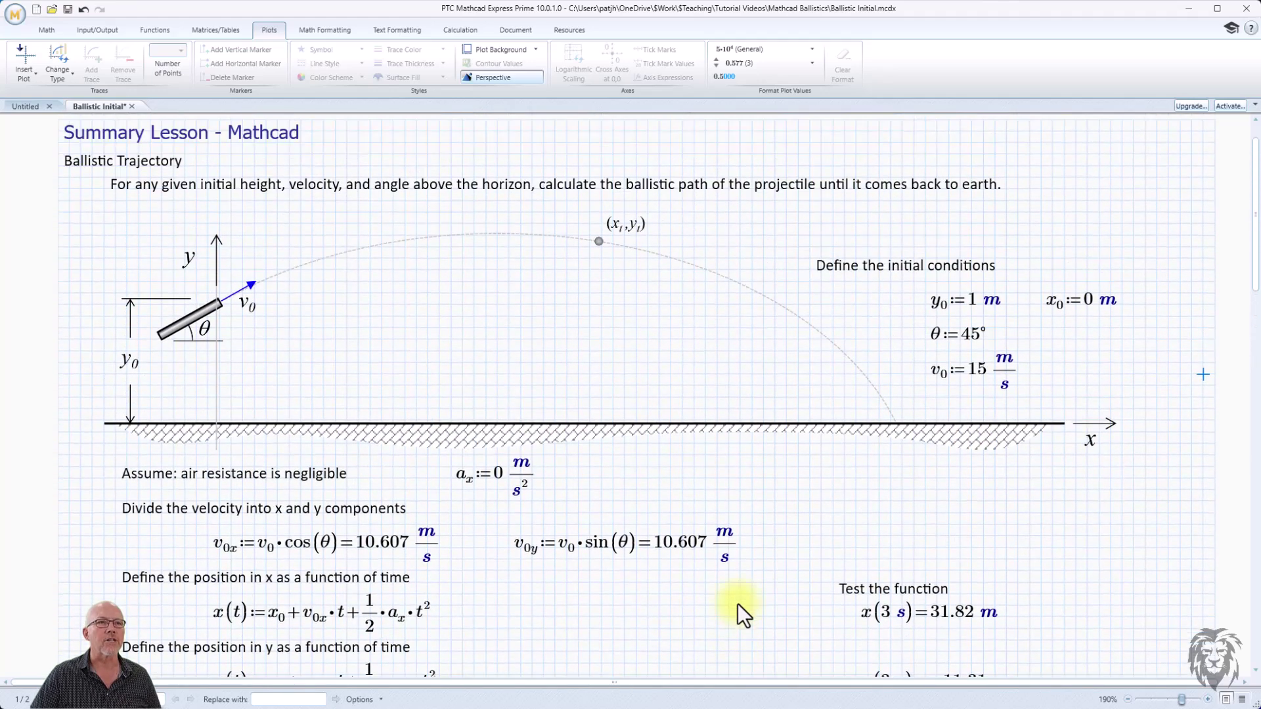
pyautogui.scroll(1, 715, 579)
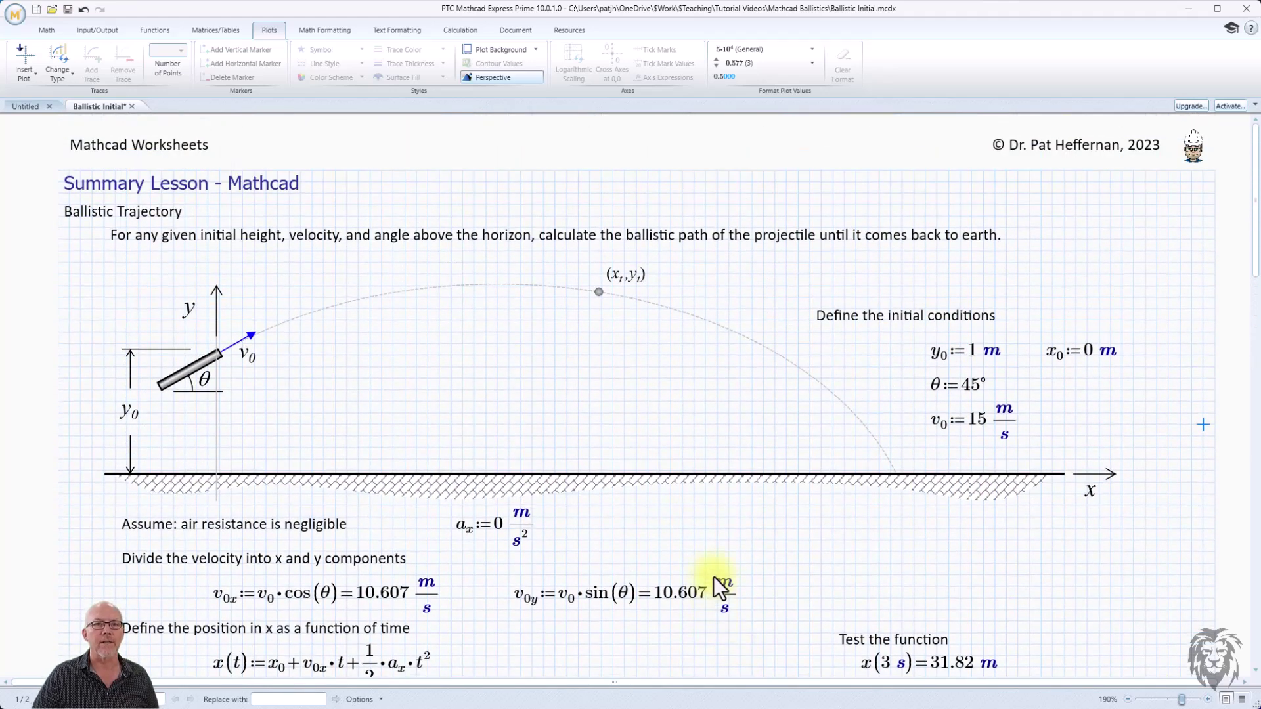
pyautogui.scroll(-1, 717, 576)
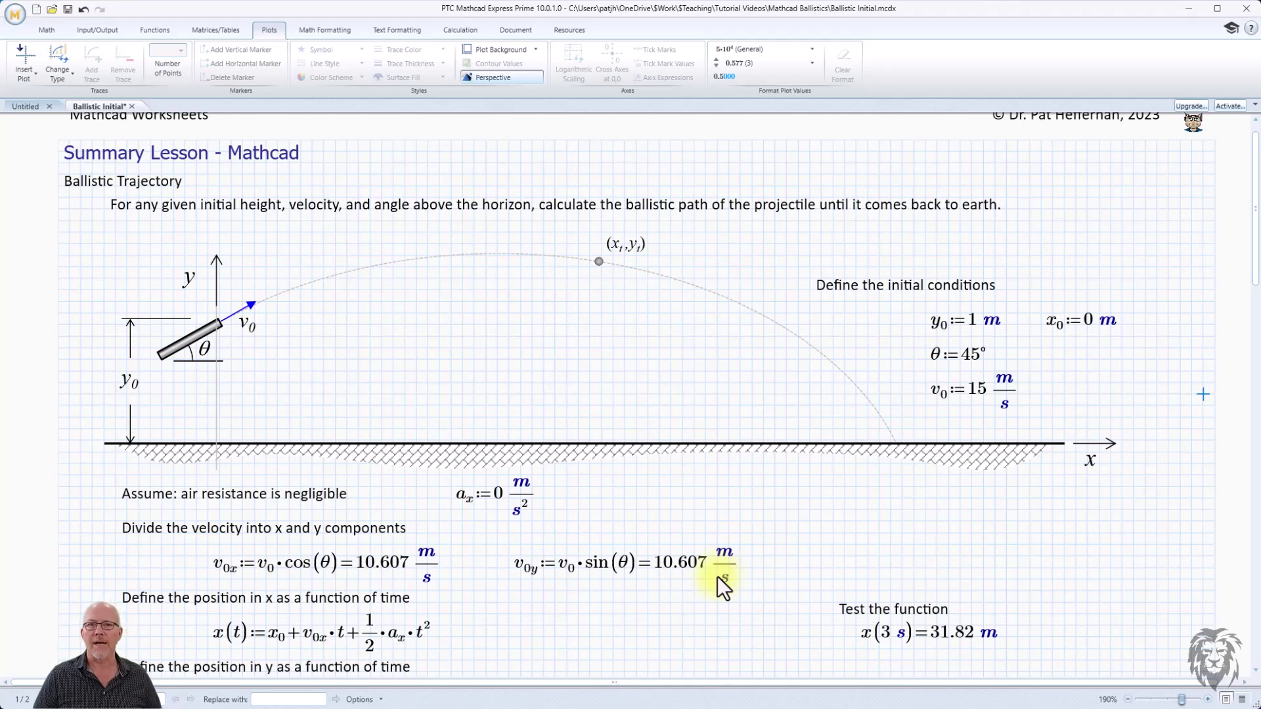